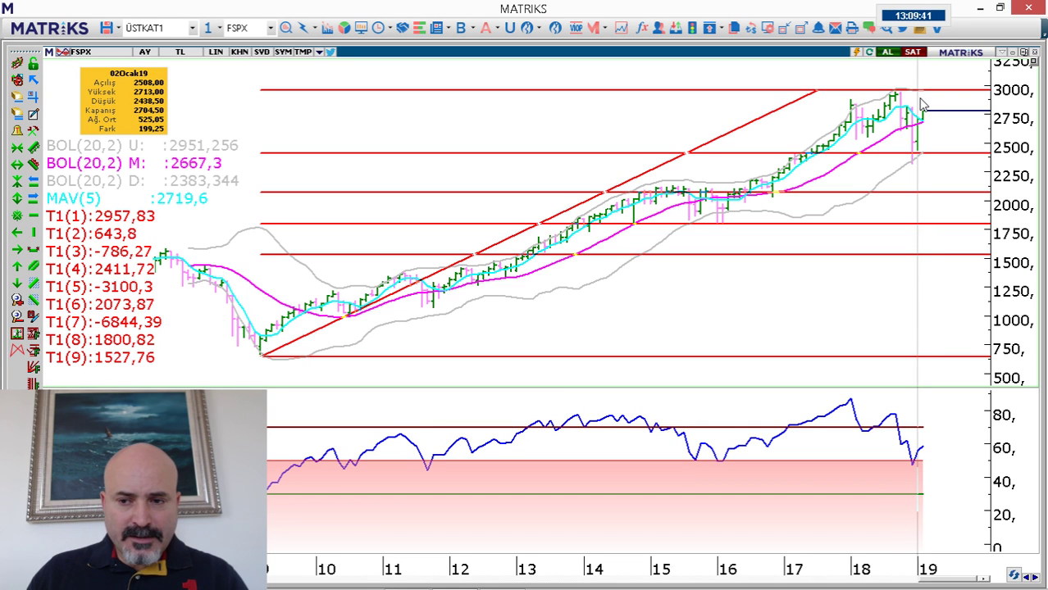
Set the FSPX chart to the daily (Günlük) period and narrow it to the most recent months.
left_click(144, 52)
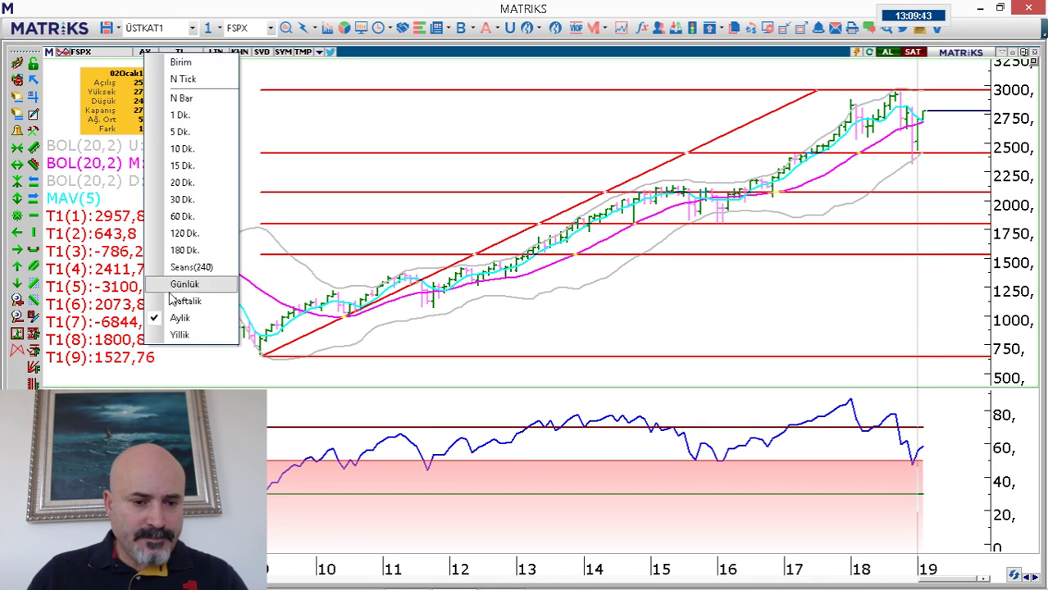
left_click(184, 284)
scroll(615, 260, "down", 2)
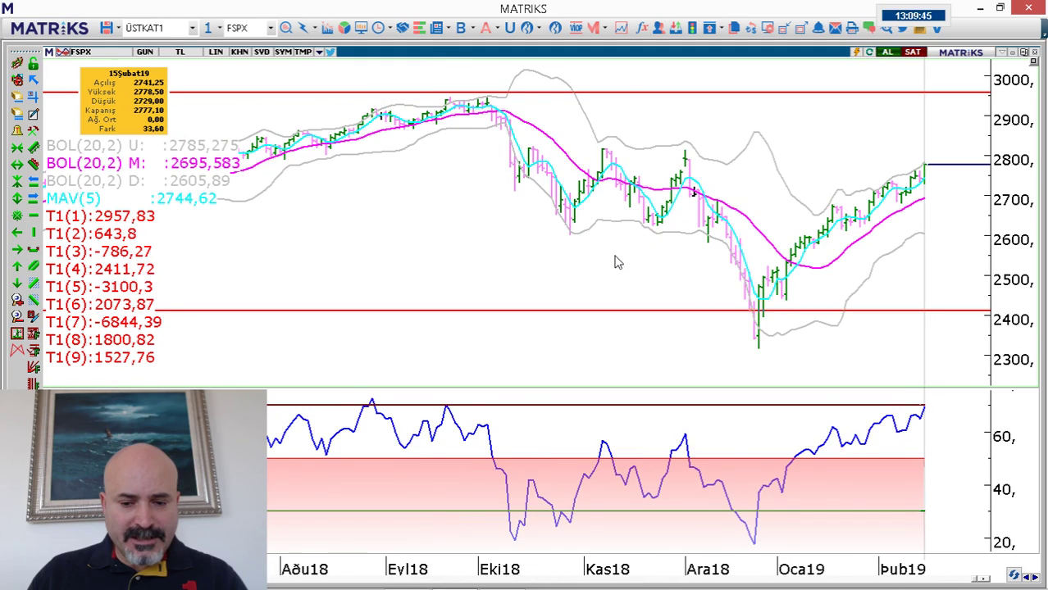
scroll(617, 260, "down", 1)
scroll(619, 260, "up", 3)
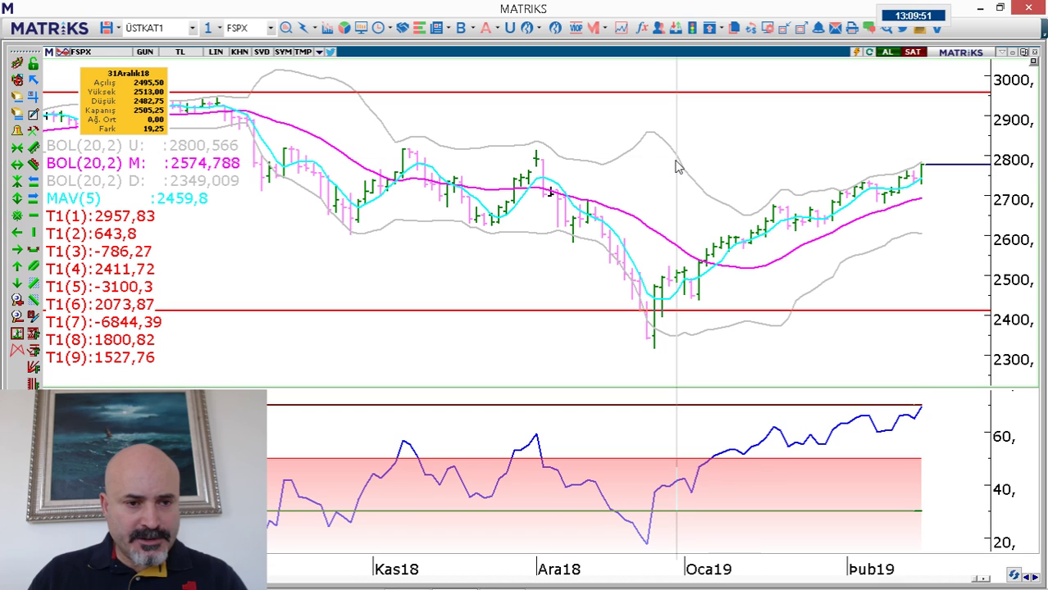
Switch to the HR_DD workbook in Excel and set the instrument type in cell B2 to HİSSE.
key("alt+Tab")
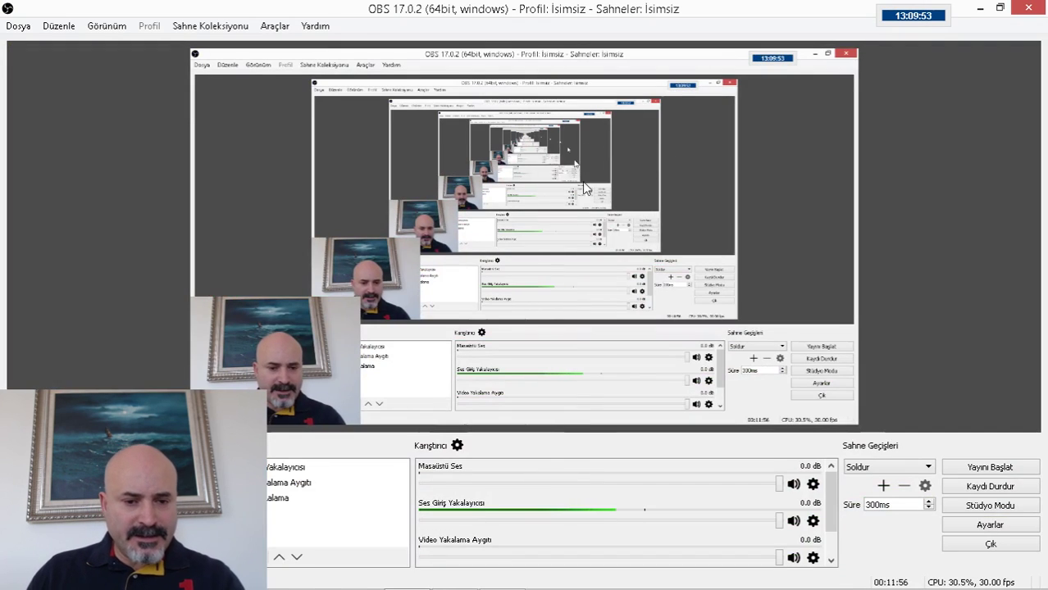
left_click(501, 574)
left_click(139, 182)
left_click(174, 170)
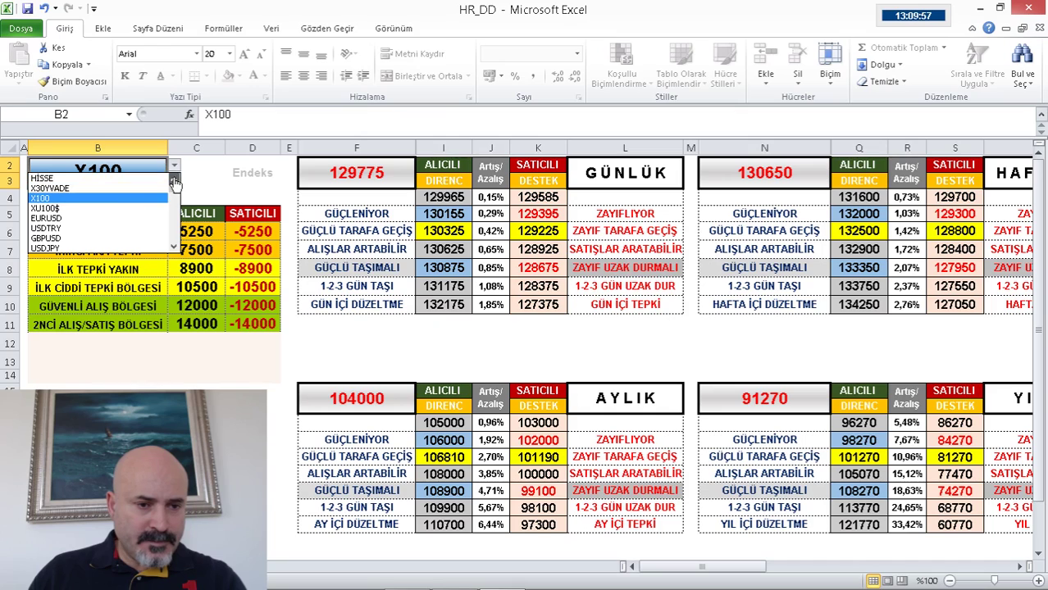
left_click(87, 178)
Check the 31 December 2018 FSPX close in MATRIKS and enter 2505 as the YILLIK base value in cell N15 of the Excel sheet.
left_click(764, 397)
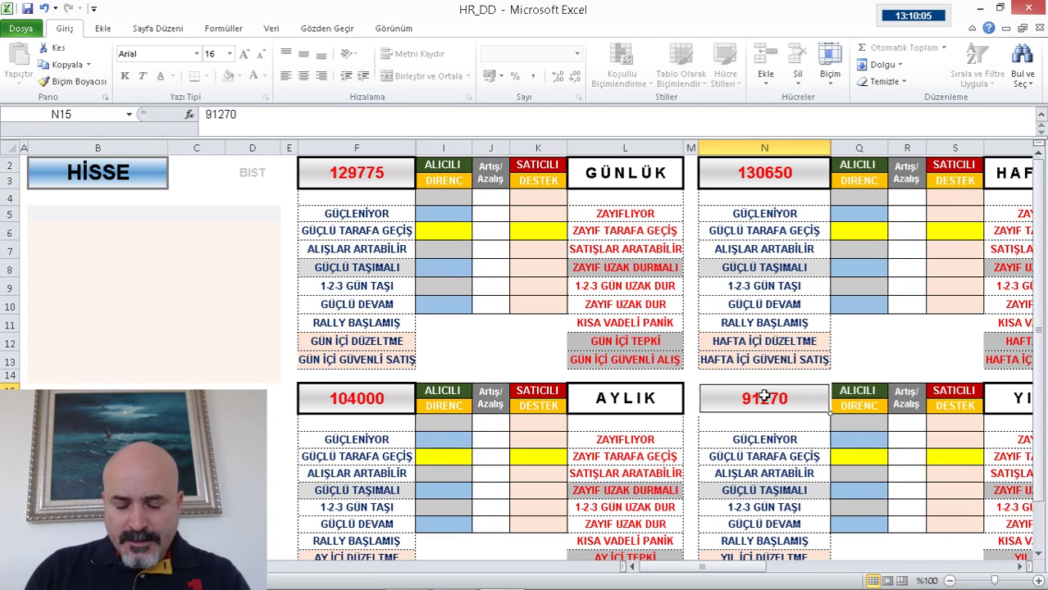
left_click(478, 576)
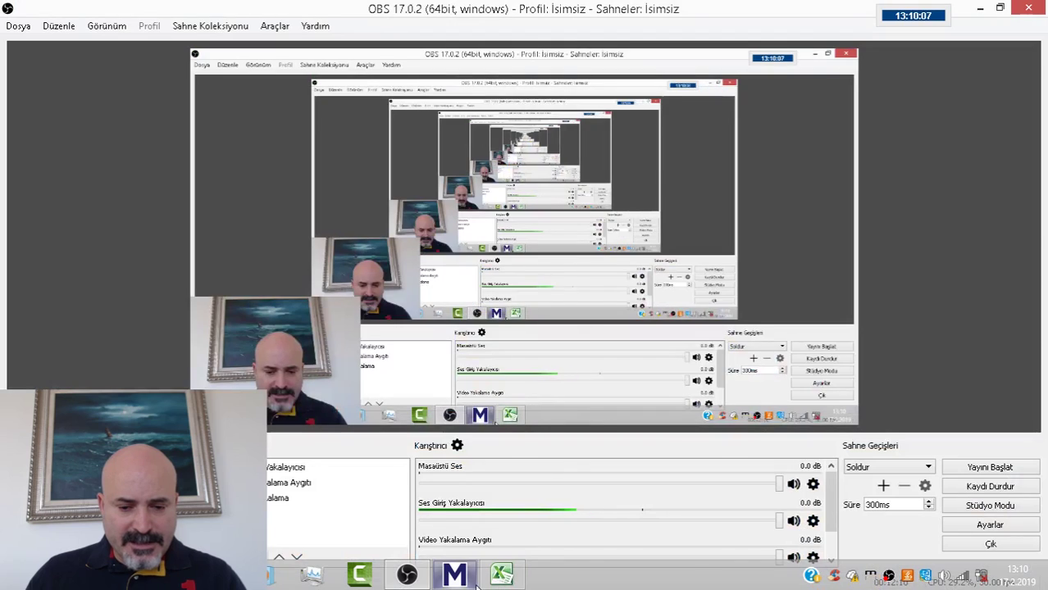
left_click(459, 575)
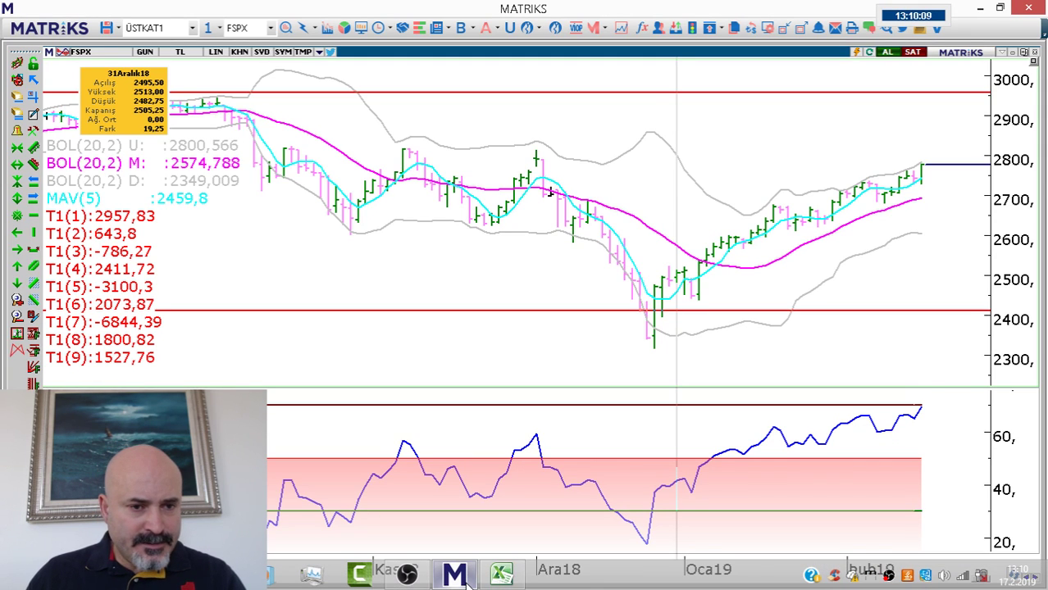
left_click(515, 578)
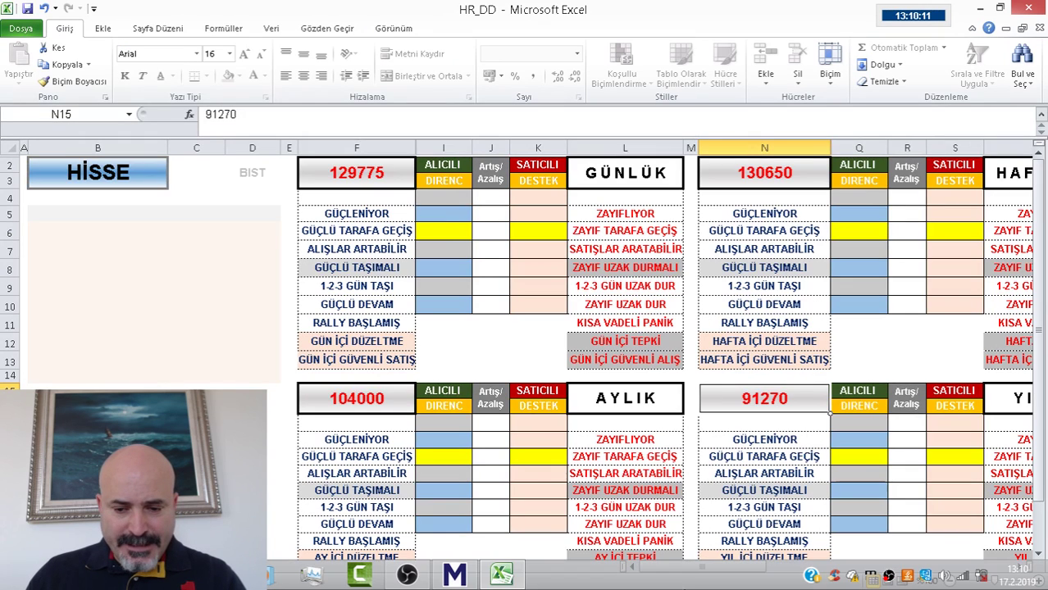
left_click(524, 578)
left_click(525, 578)
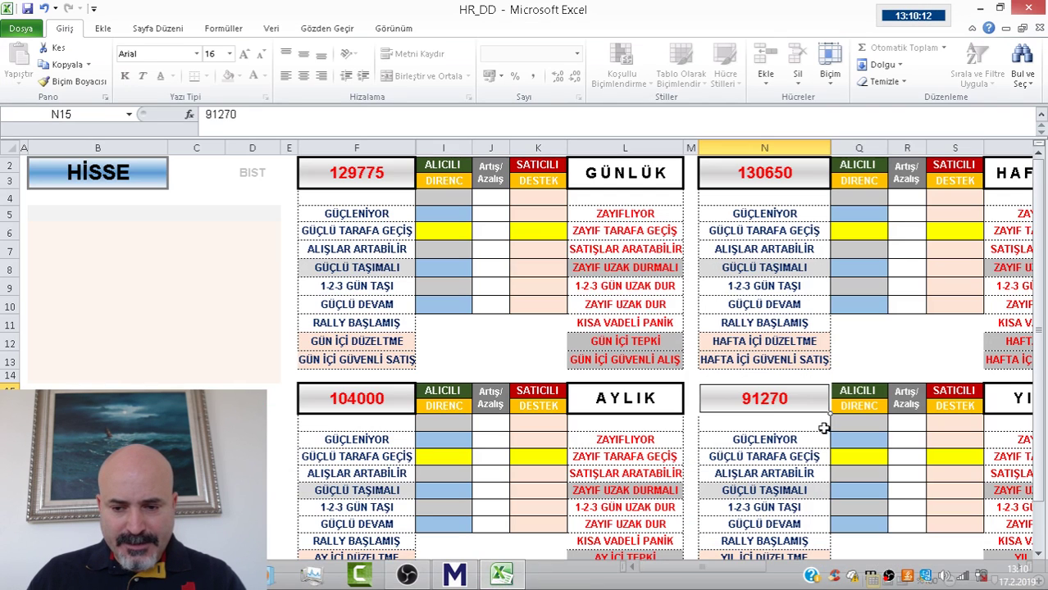
type("2505")
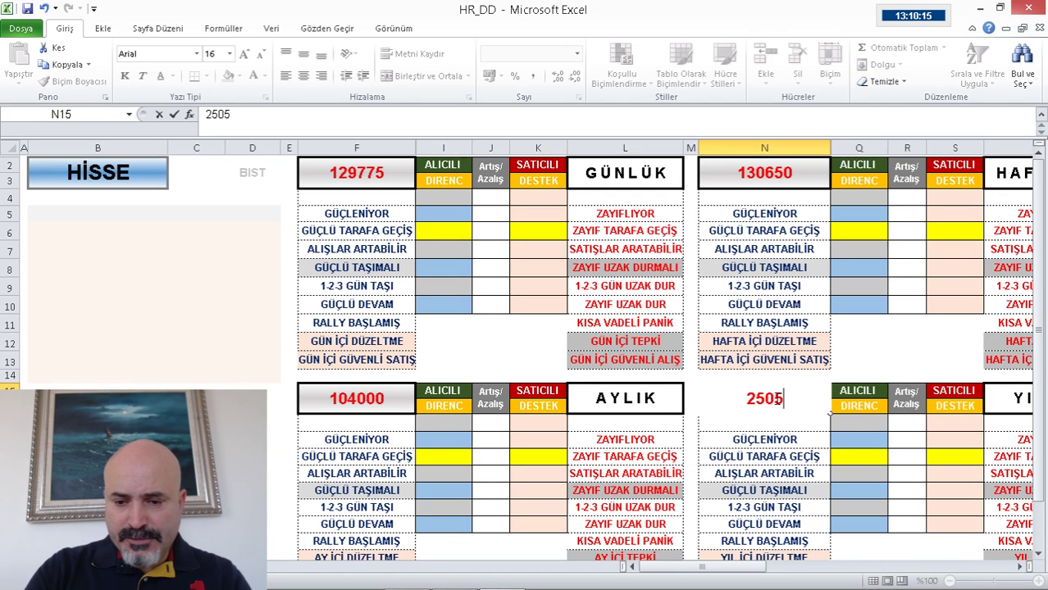
key("Return")
scroll(774, 398, "down", 2)
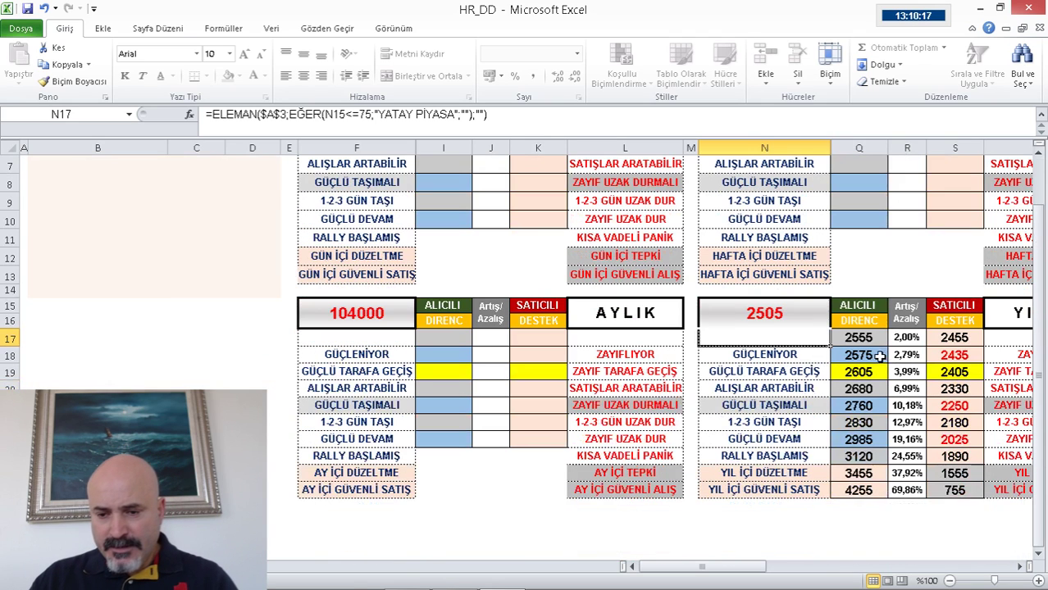
Switch to MATRIKS and read the 15 February and 4 January 2019 daily bars on the FSPX chart.
left_click(454, 577)
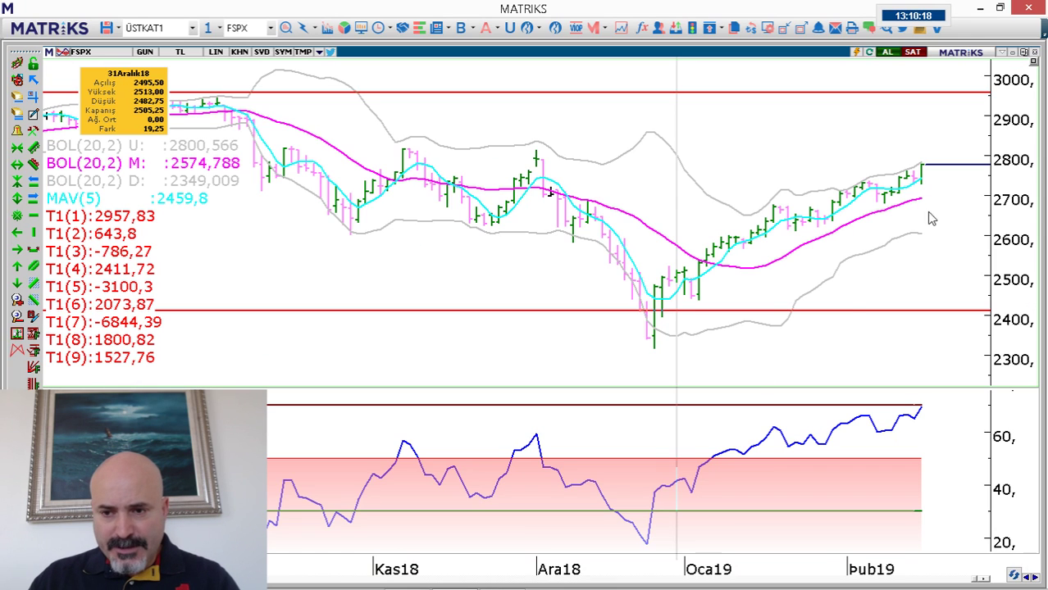
left_click(924, 134)
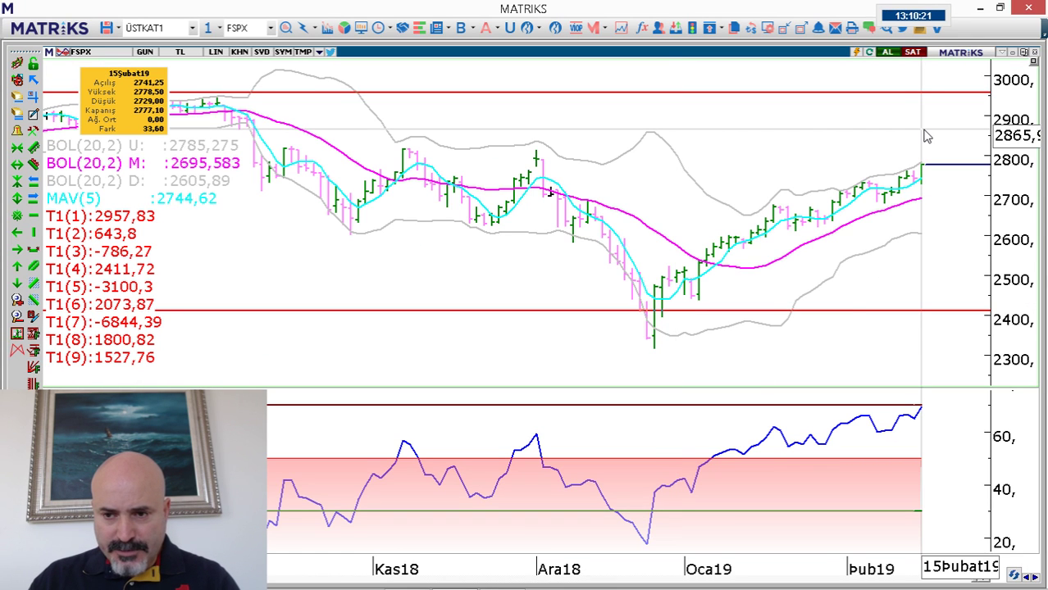
left_click_drag(671, 366, 697, 367)
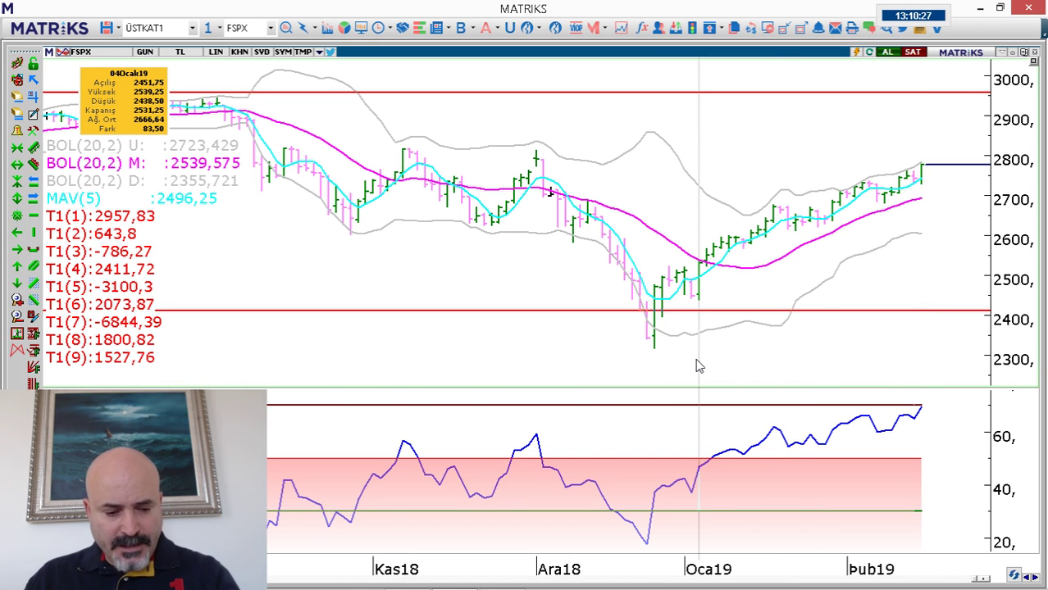
Return to Excel, enlarge the sheet to 120% and examine the YILLIK support and resistance levels in row 18.
key("alt+Tab")
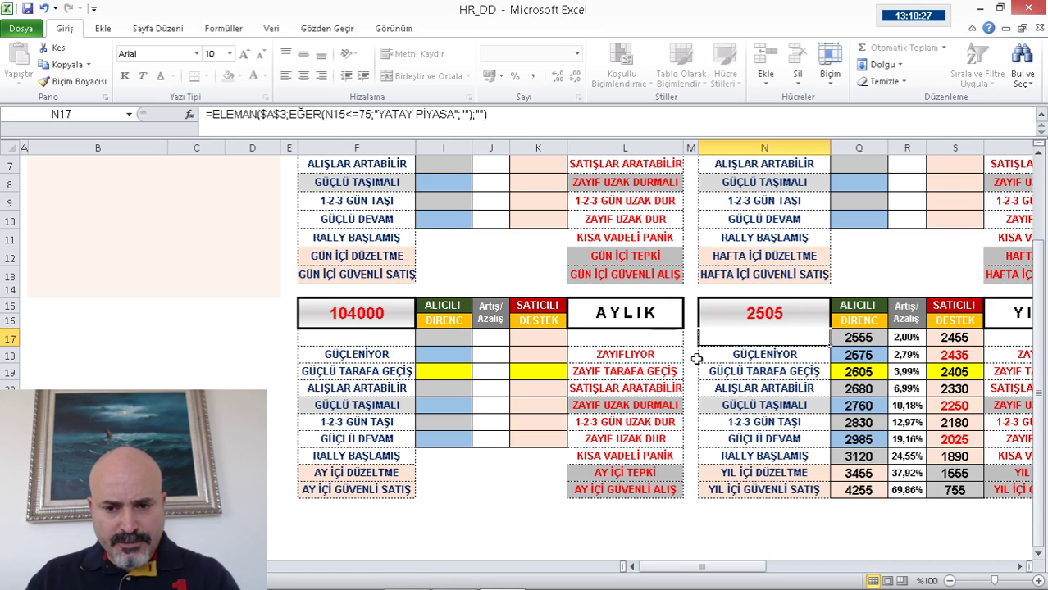
left_click(973, 355)
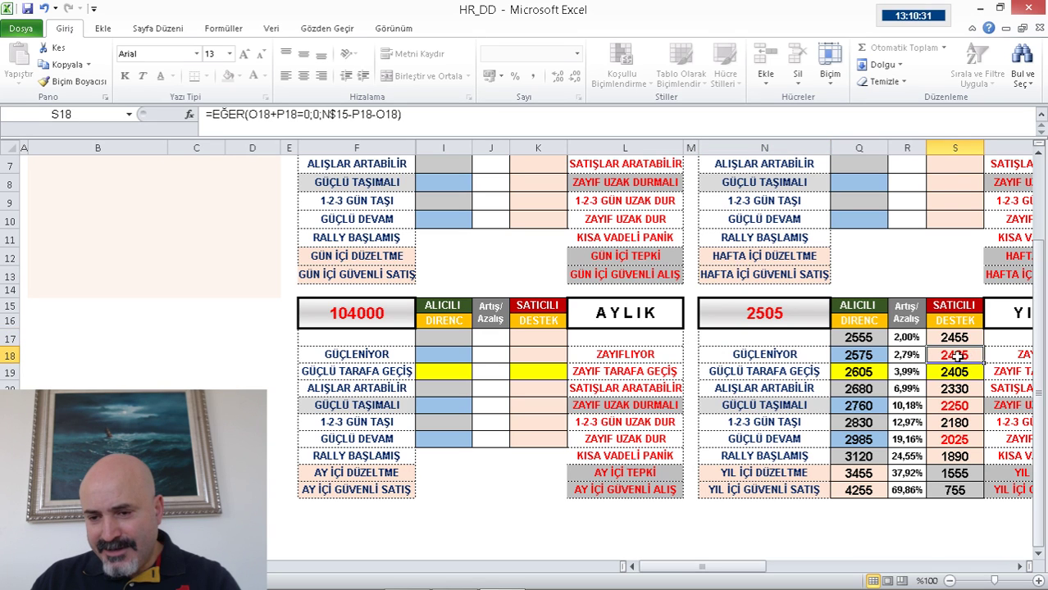
left_click(1038, 581)
left_click(1038, 580)
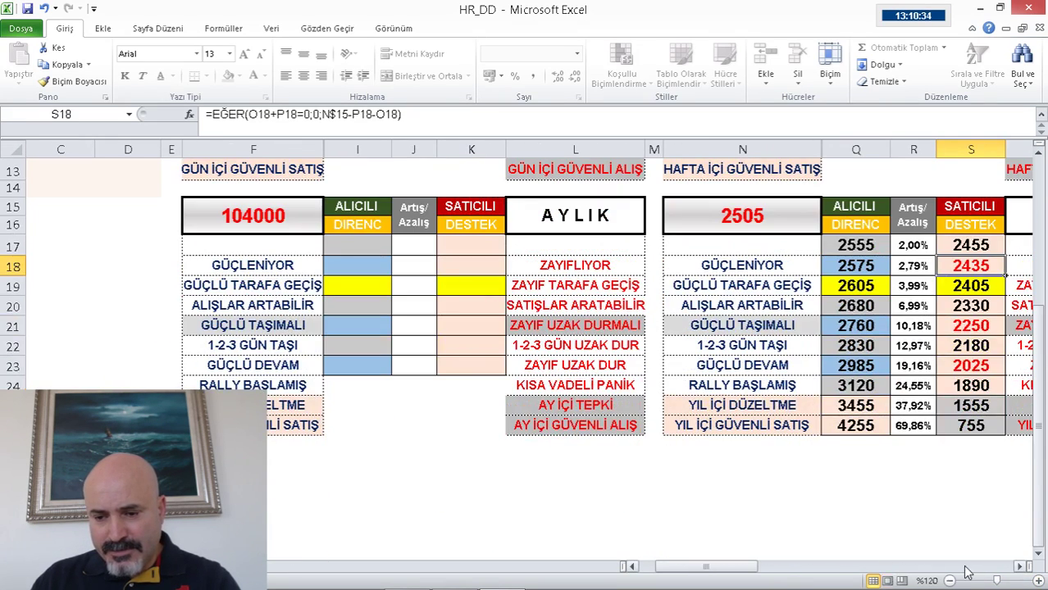
left_click(1020, 567)
left_click(1020, 566)
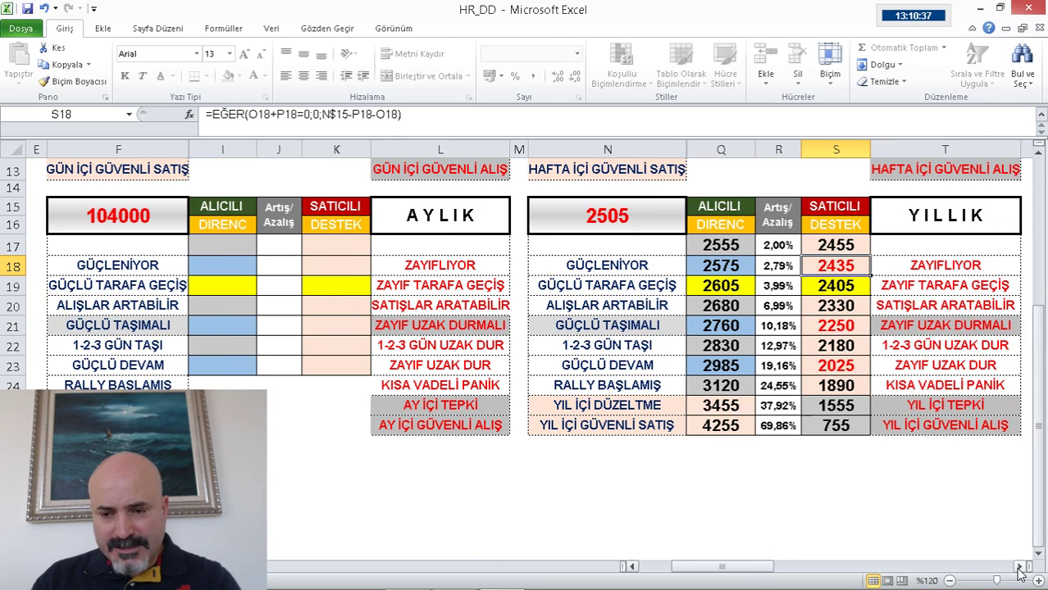
left_click(1020, 567)
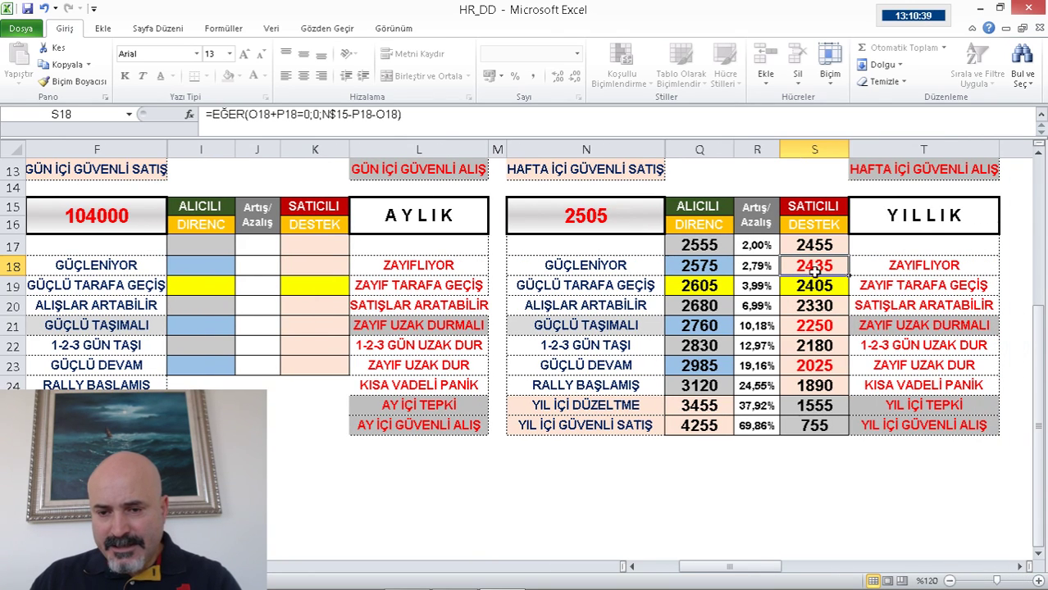
left_click(702, 261)
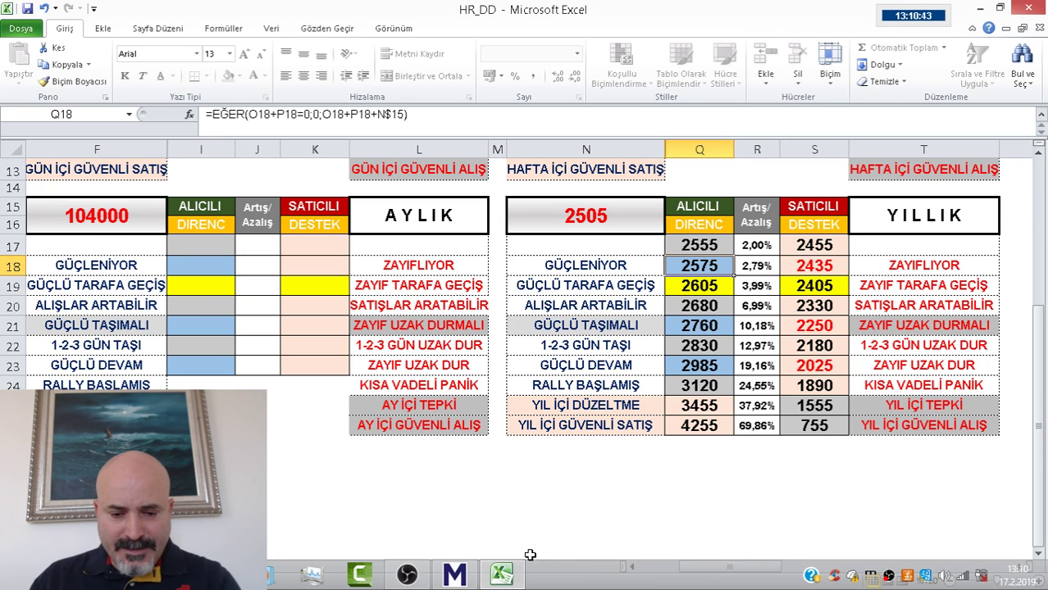
Compare the latest FSPX daily bar in MATRIKS with the YILLIK resistance levels in column Q of the Excel sheet.
left_click(455, 574)
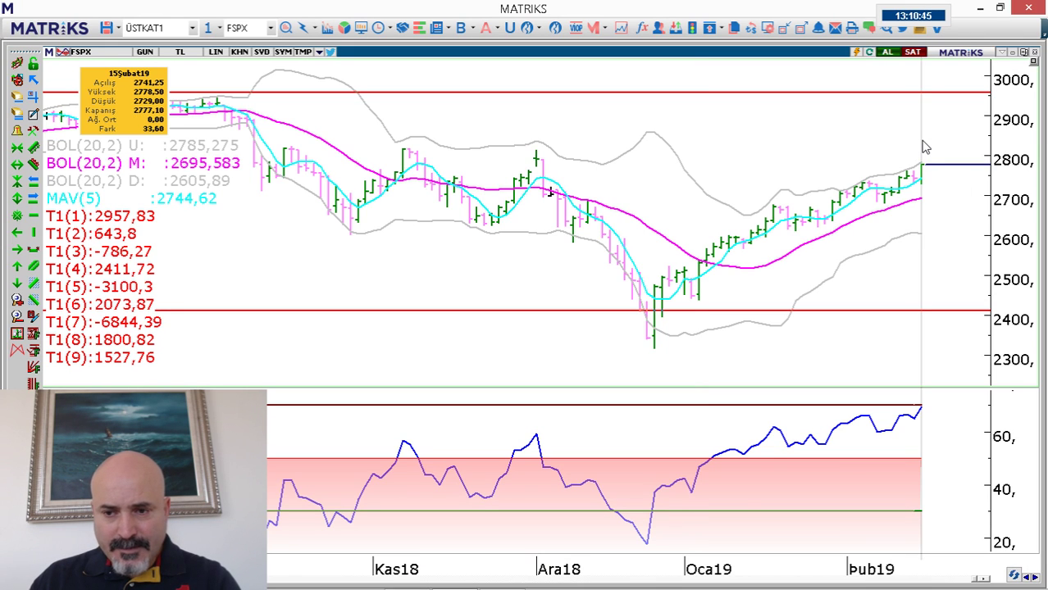
mouse_move(660, 588)
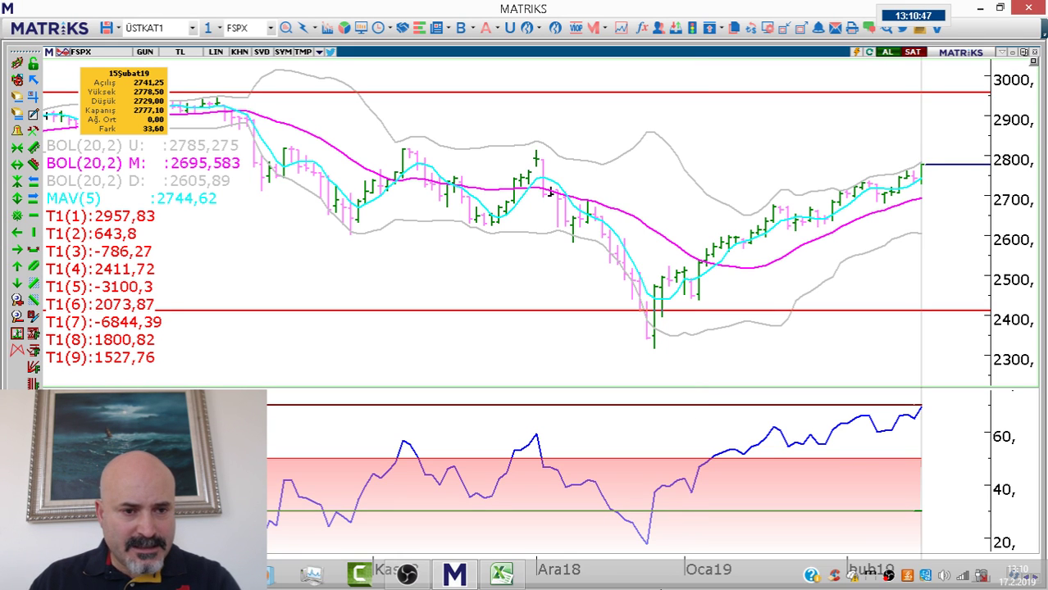
left_click(501, 573)
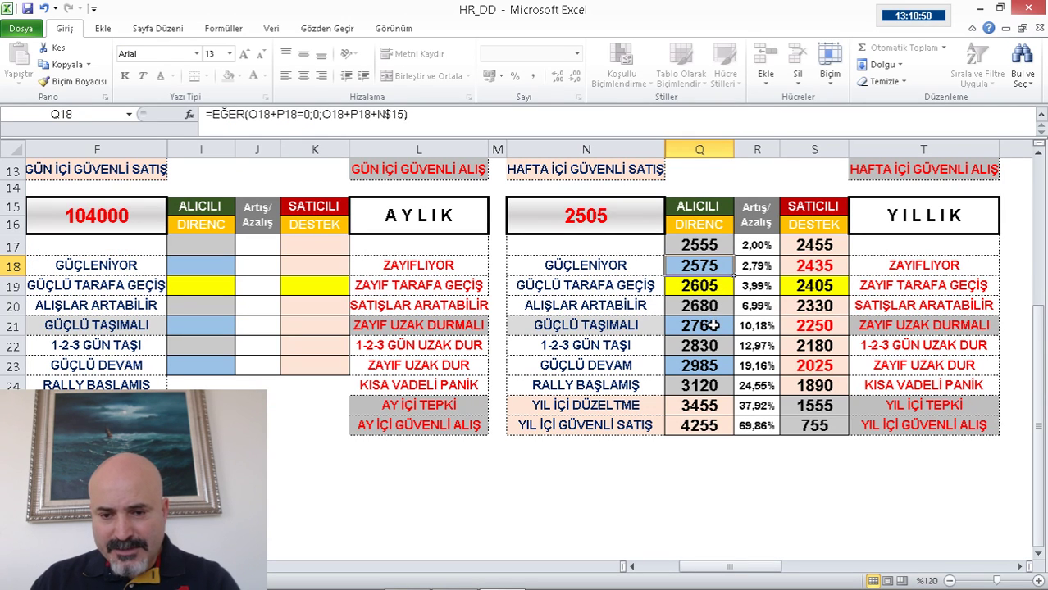
left_click(713, 325)
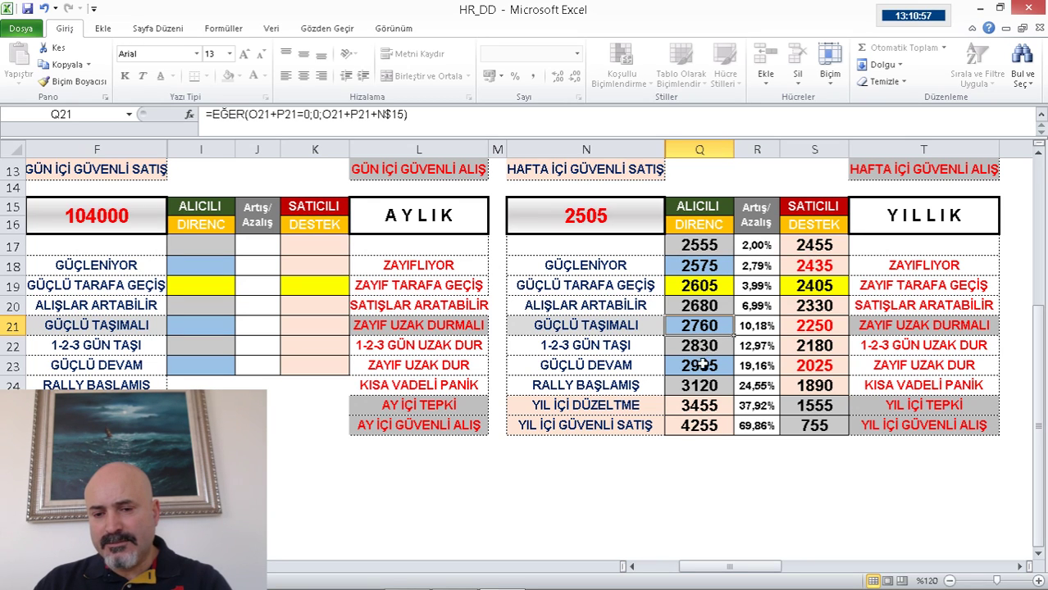
left_click(699, 369)
left_click(702, 328)
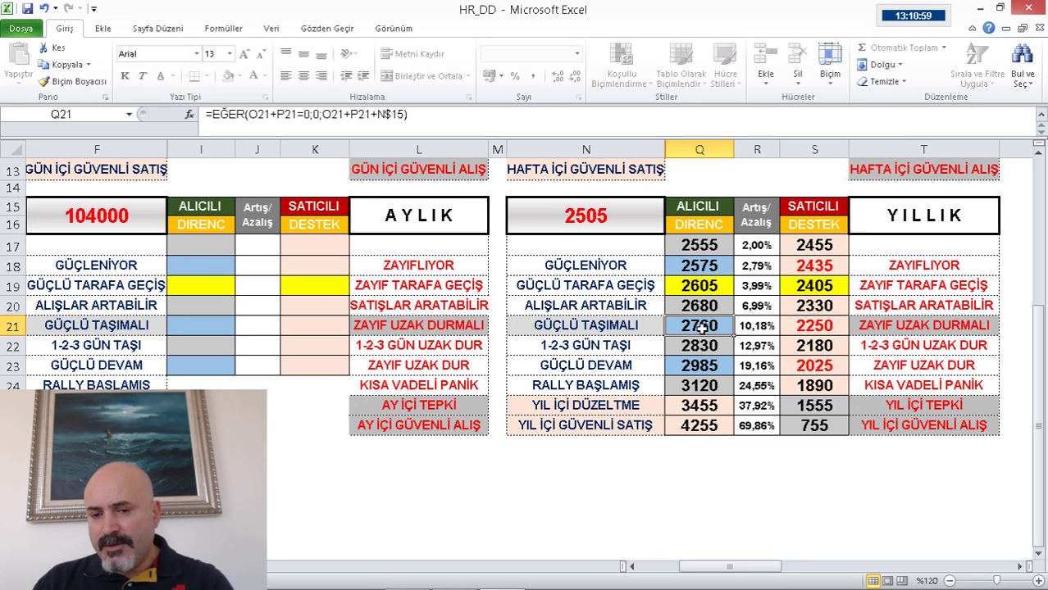
left_click(715, 282)
left_click(717, 266)
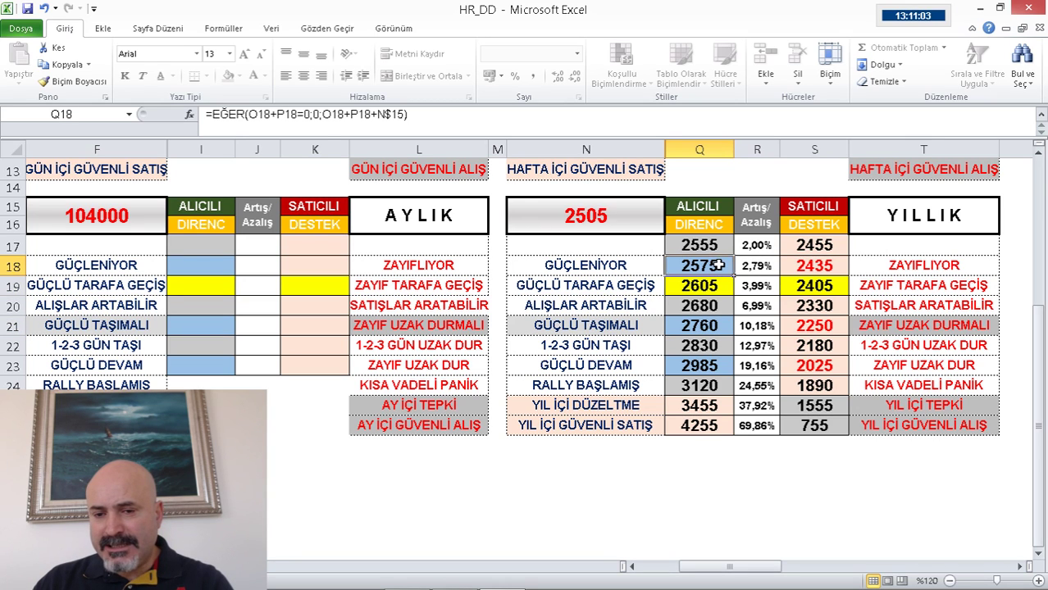
left_click(713, 241)
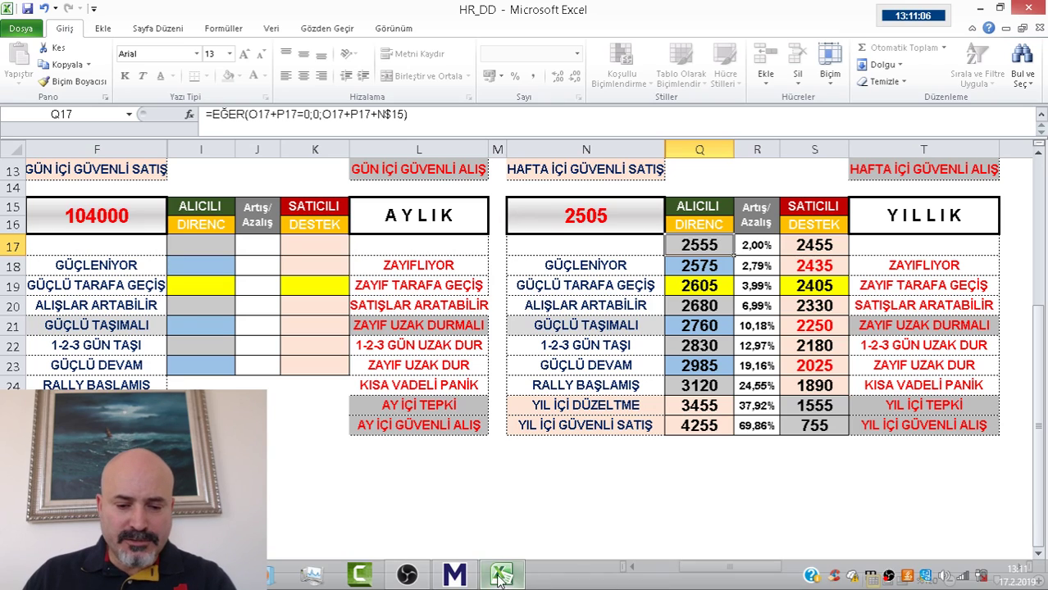
Switch to MATRIKS, load the FDJI (DJIA index future) chart and set its period to yearly (Yıllık).
left_click(469, 576)
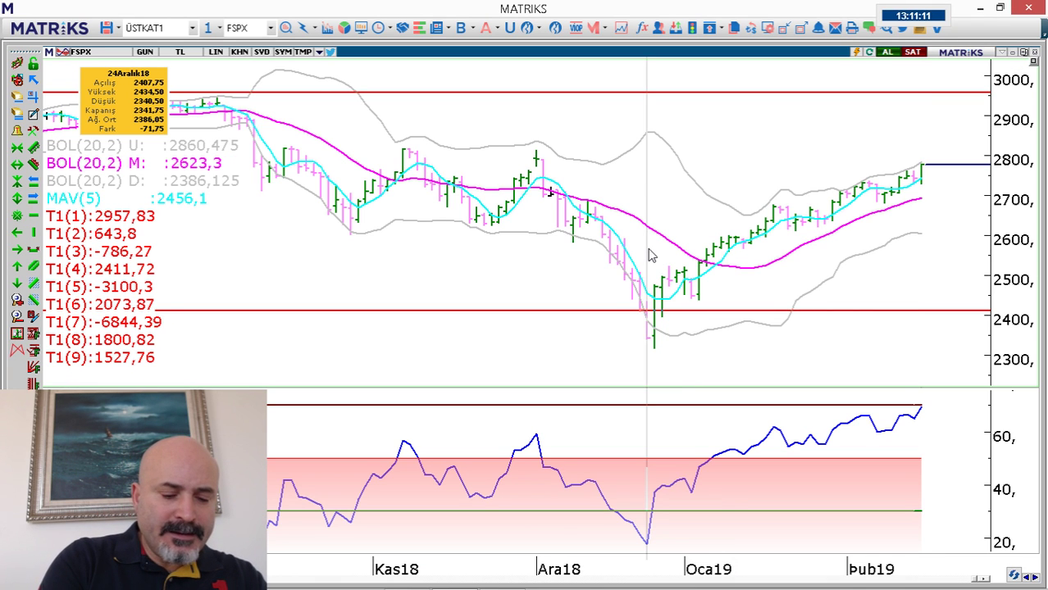
type("fj")
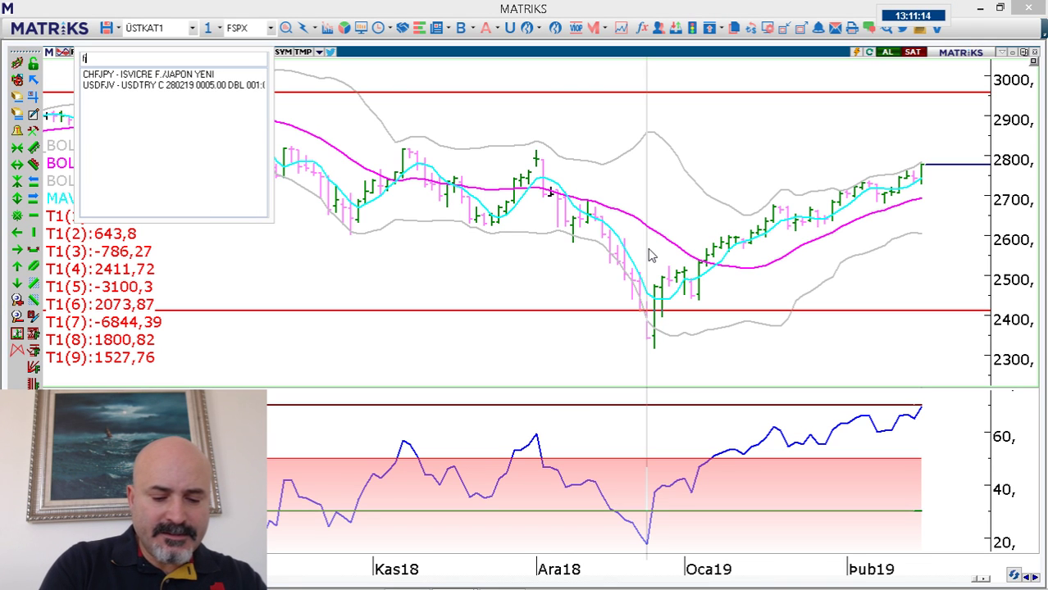
key("BackSpace")
key("BackSpace")
type("dj")
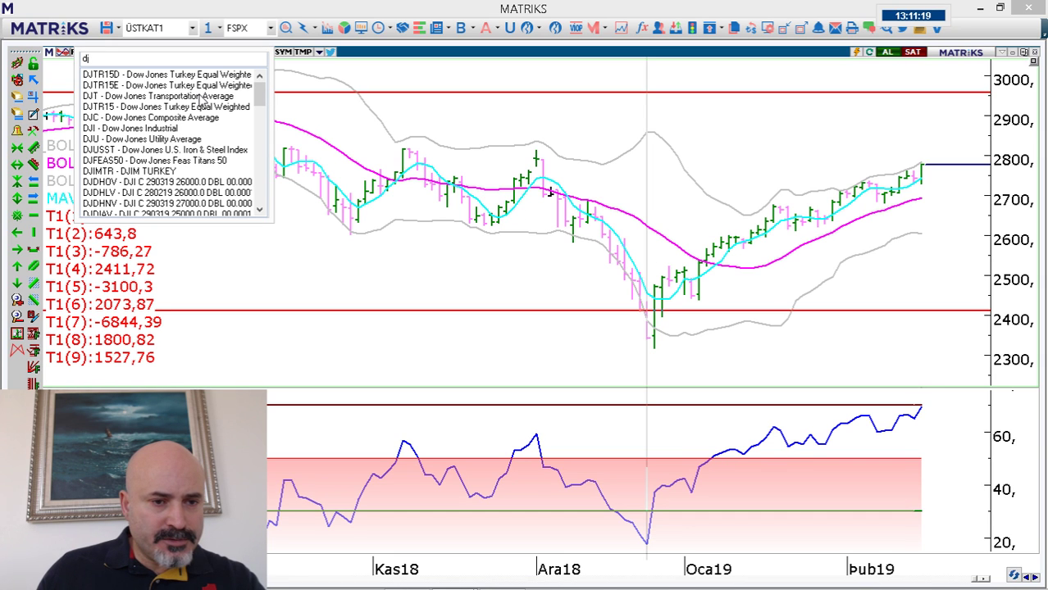
key("BackSpace")
key("BackSpace")
type("fdji")
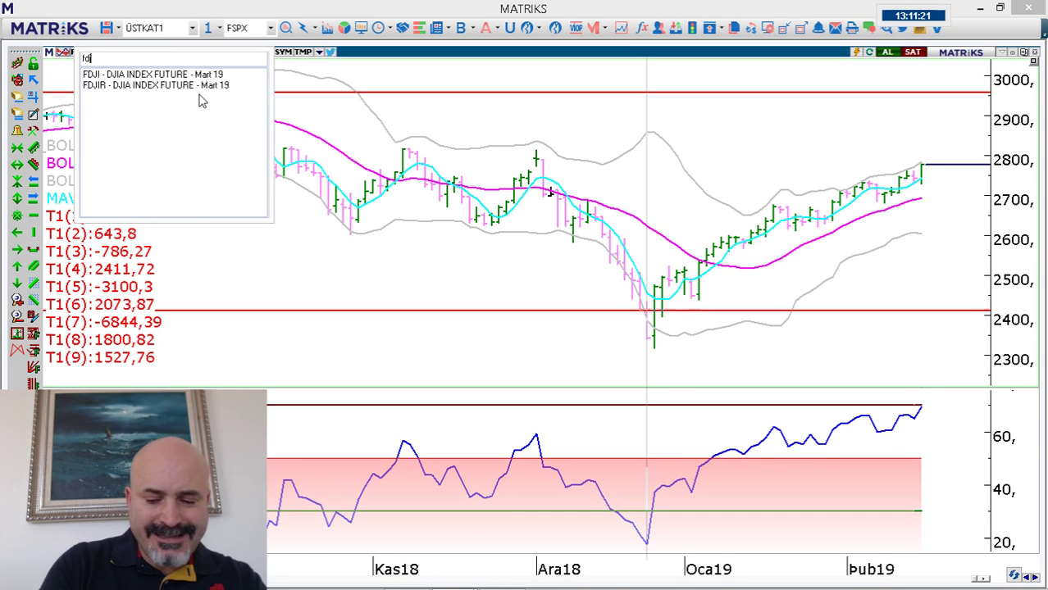
key("Return")
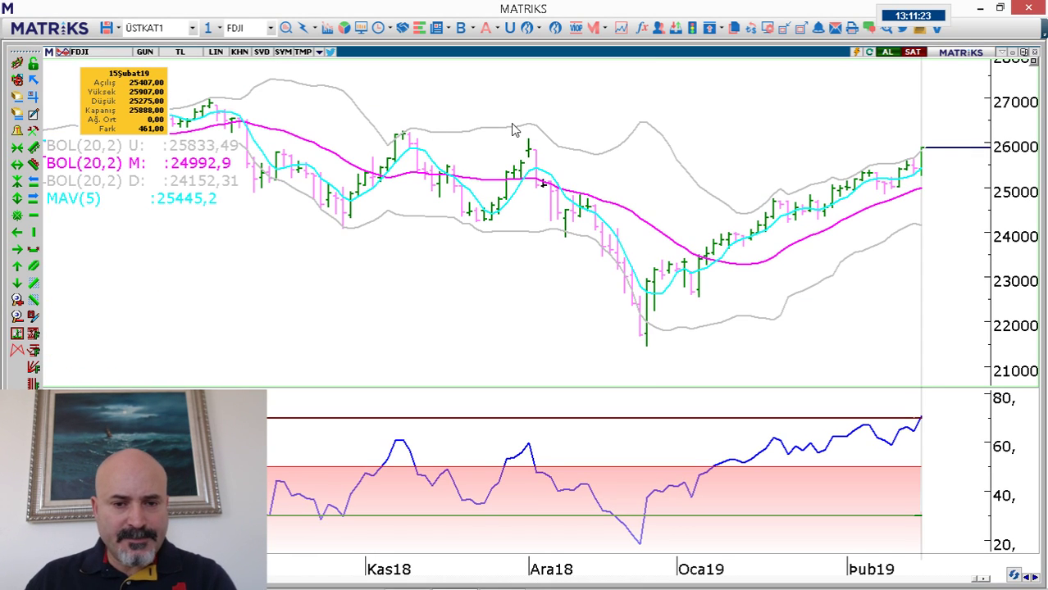
left_click(146, 52)
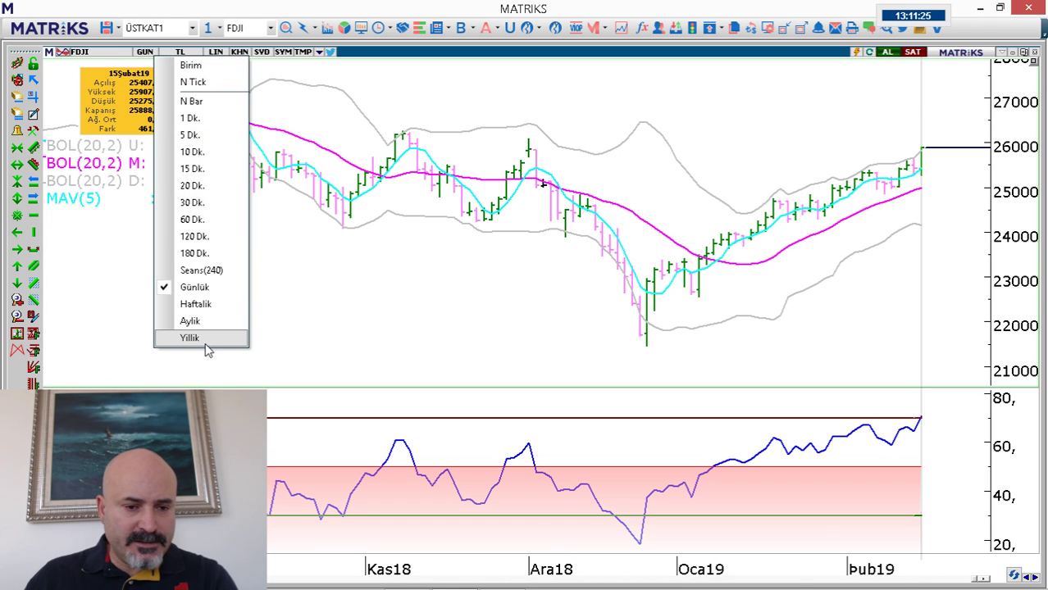
left_click(205, 341)
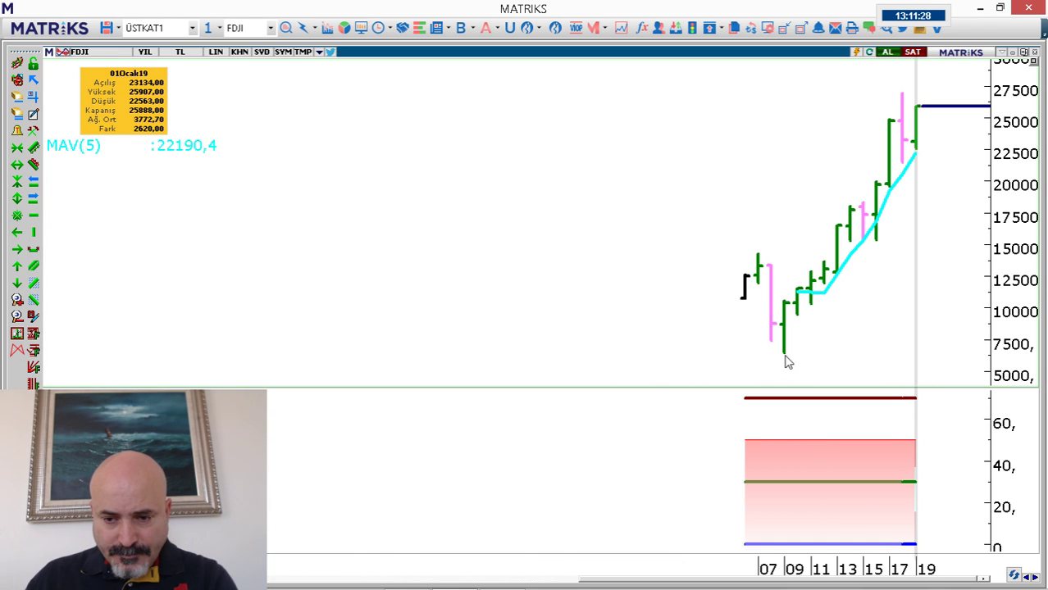
Measure the change from the 2009 low to the 2018 high on the yearly FDJI chart, and remove the measurement.
left_click_drag(785, 356, 906, 92)
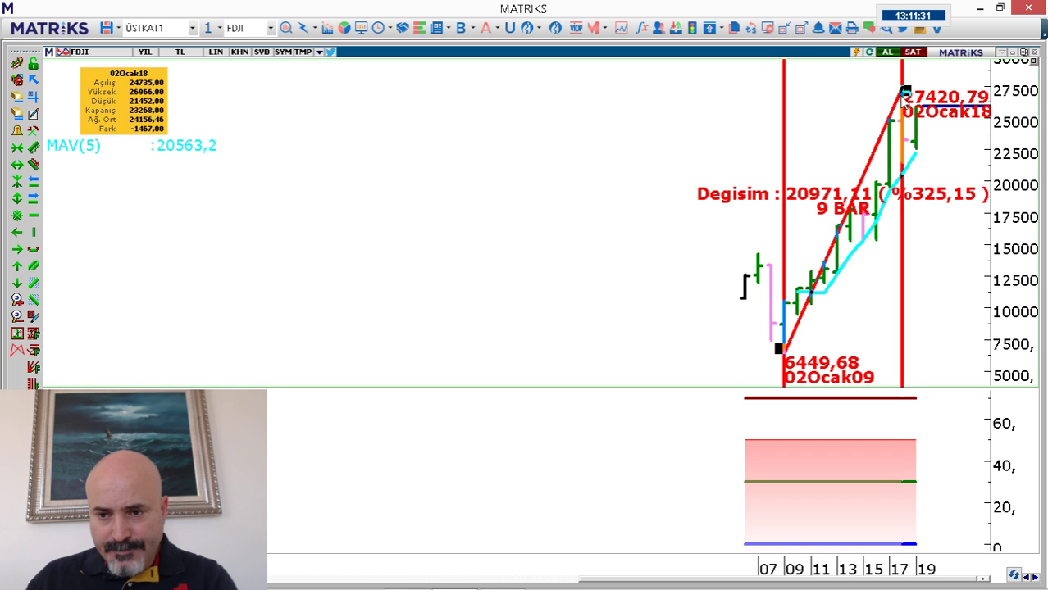
left_click(17, 115)
left_click(906, 139)
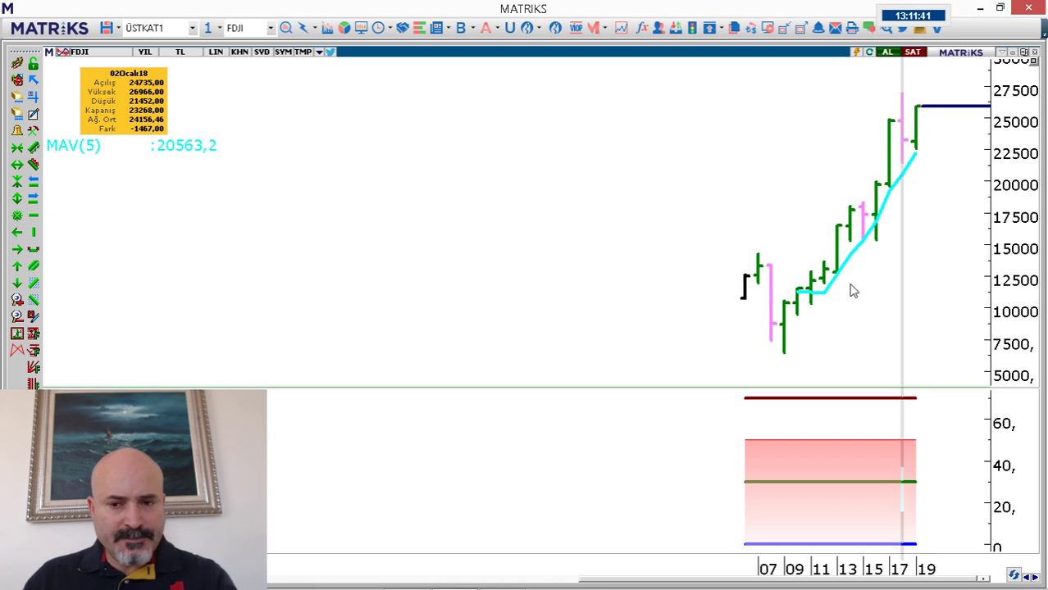
Switch to the HR_DD workbook in Excel and set the instrument in cell B2 to DJI.
key("alt+Tab")
left_click(629, 215)
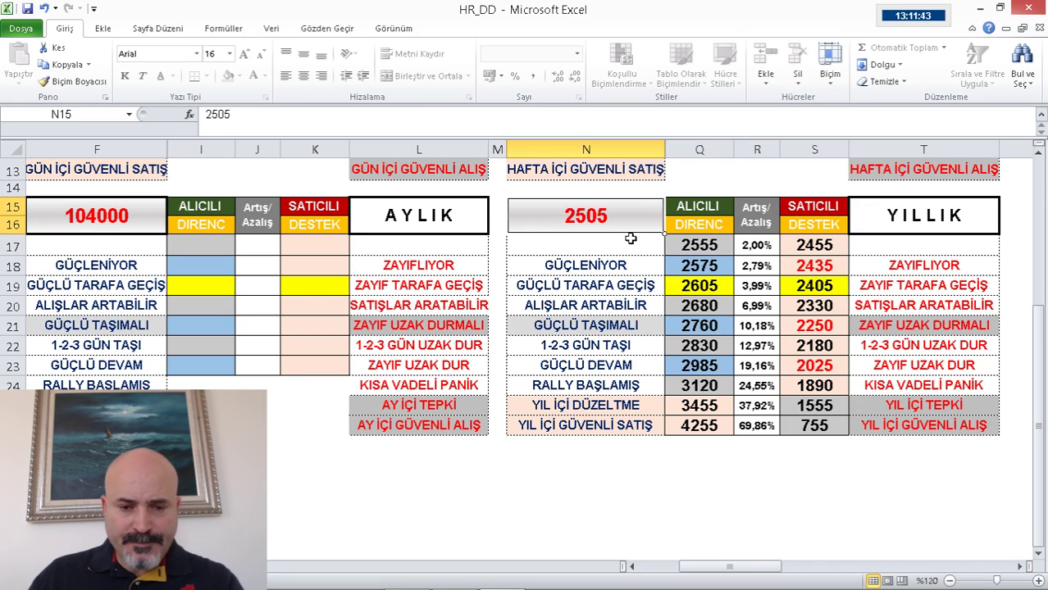
scroll(205, 209, "up", 4)
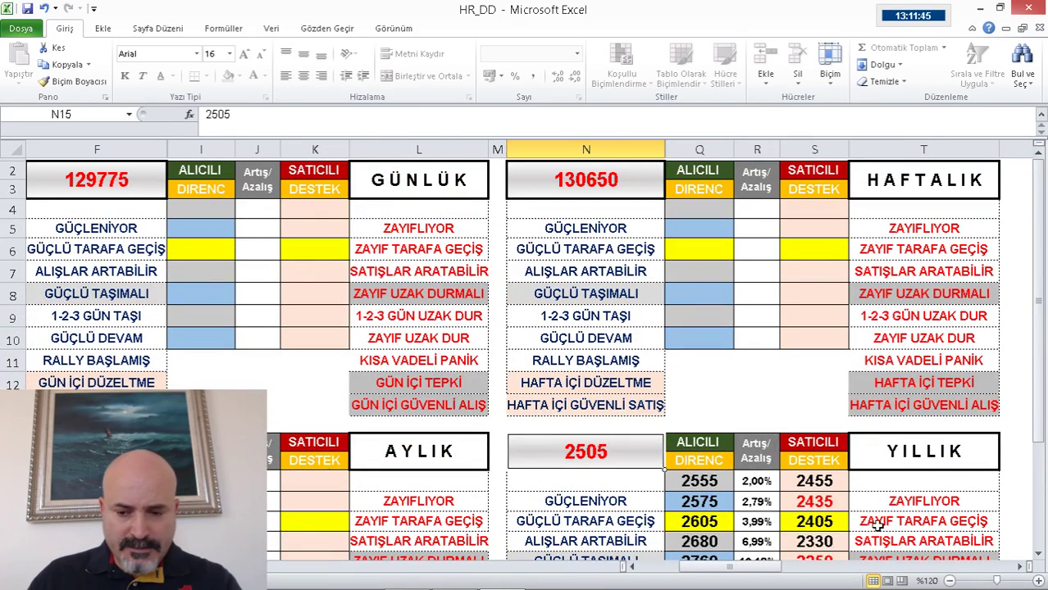
left_click(668, 572)
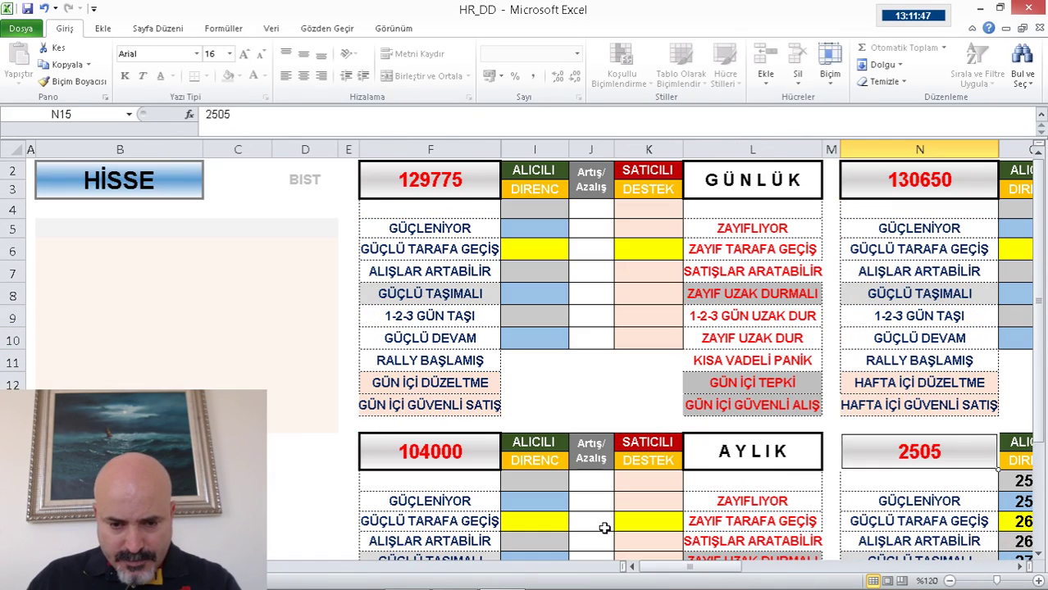
left_click(176, 176)
left_click(215, 171)
left_click(199, 176)
left_click(210, 173)
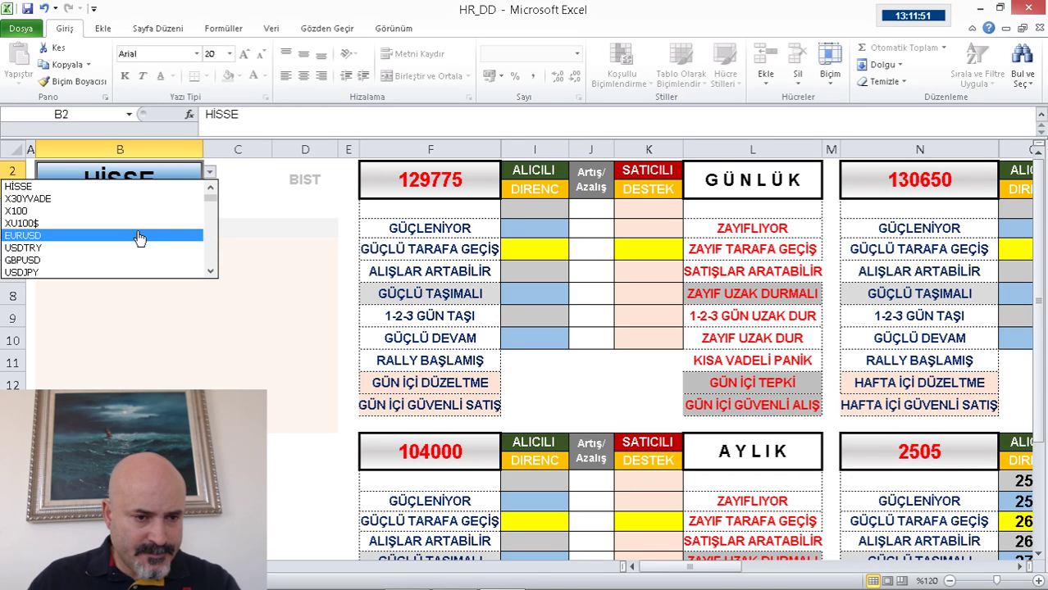
left_click_drag(210, 272, 211, 276)
left_click_drag(214, 196, 212, 196)
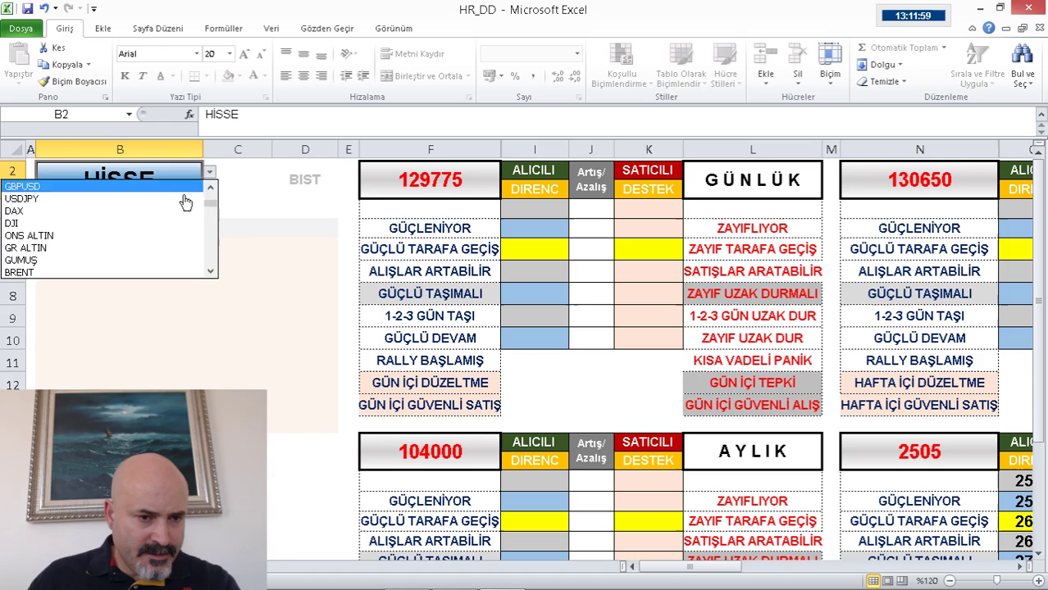
left_click(66, 229)
Look up the 2018 FDJI close in MATRIKS and enter 23268 as the YILLIK base value in cell N15 of the Excel sheet.
left_click(910, 461)
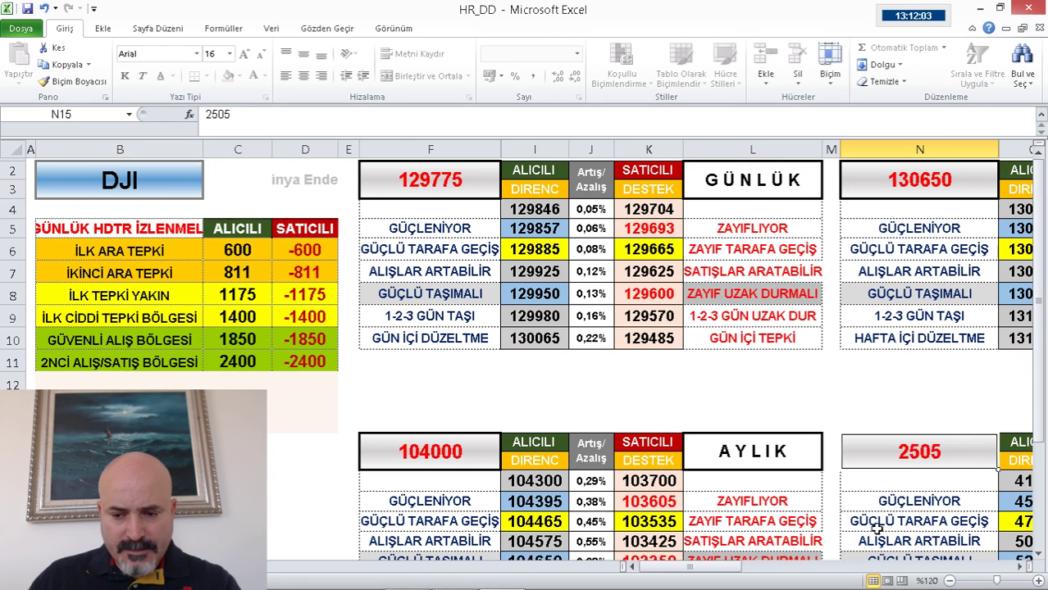
left_click(1007, 566)
scroll(818, 407, "down", 2)
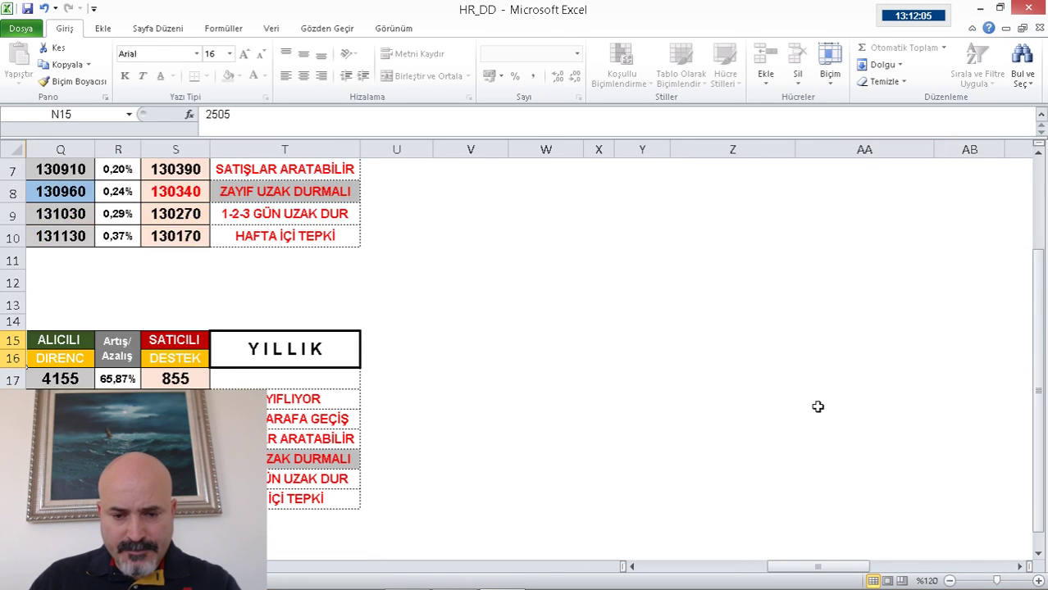
scroll(817, 407, "down", 2)
left_click_drag(847, 568, 758, 574)
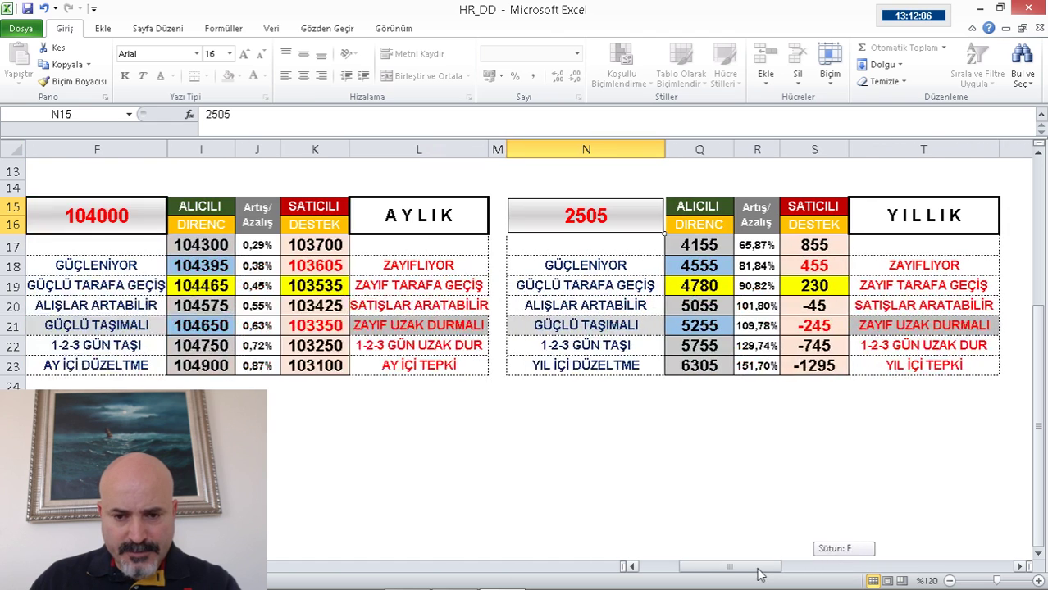
left_click(454, 574)
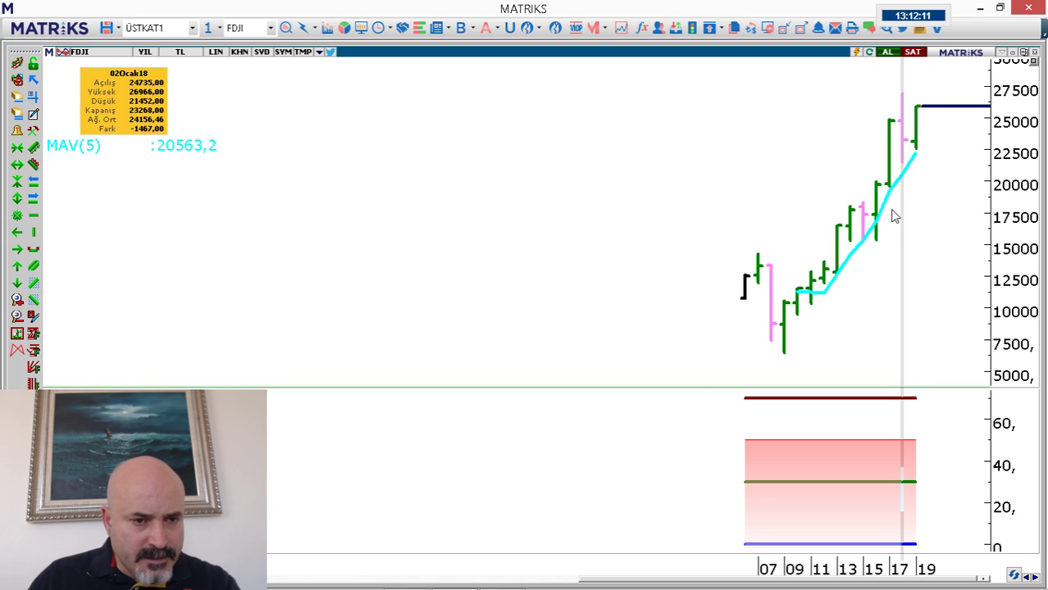
key("alt+Tab")
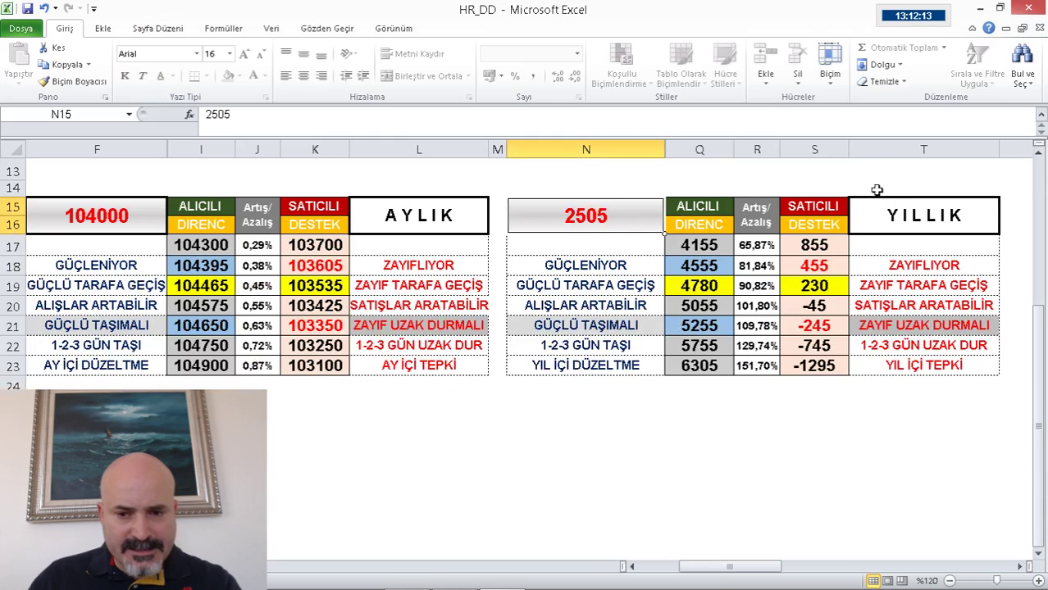
type("23268")
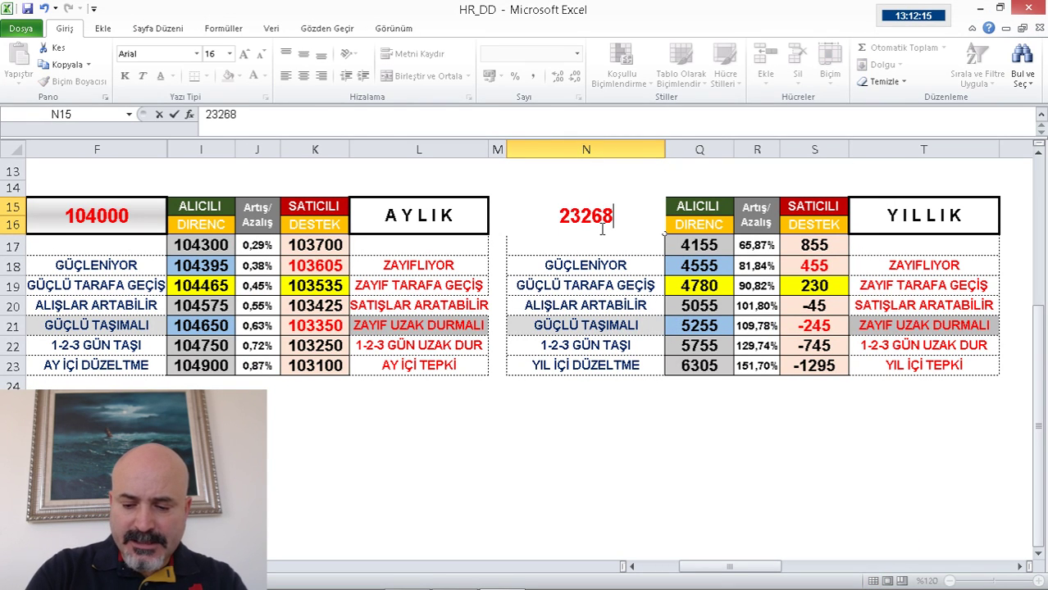
key("Return")
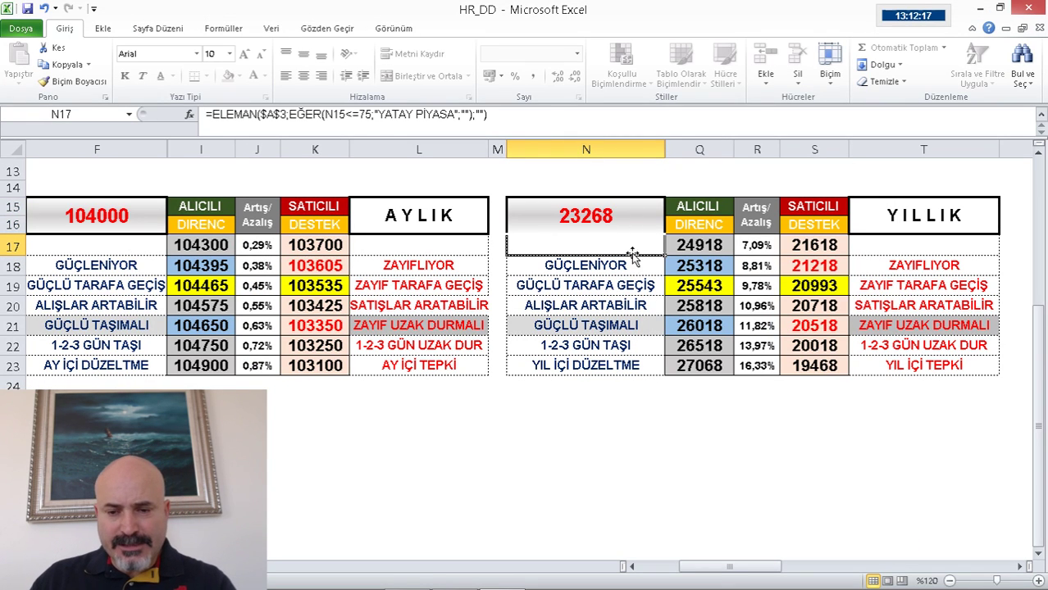
Compare the 2019 FDJI bar in MATRIKS with the YILLIK resistance levels in Excel, enlarging the sheet to 130%.
left_click(454, 574)
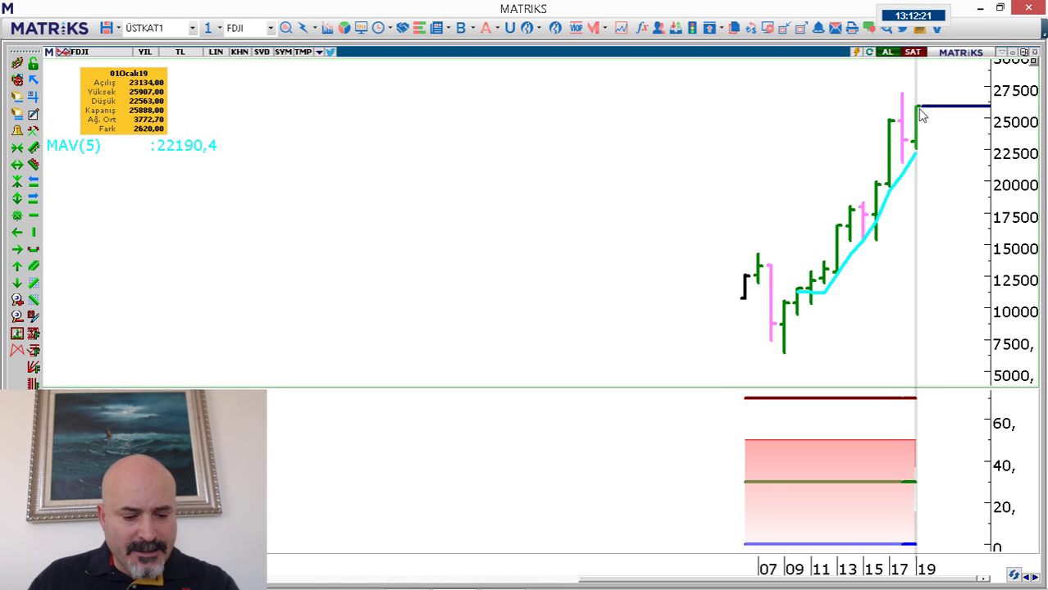
key("alt+Tab")
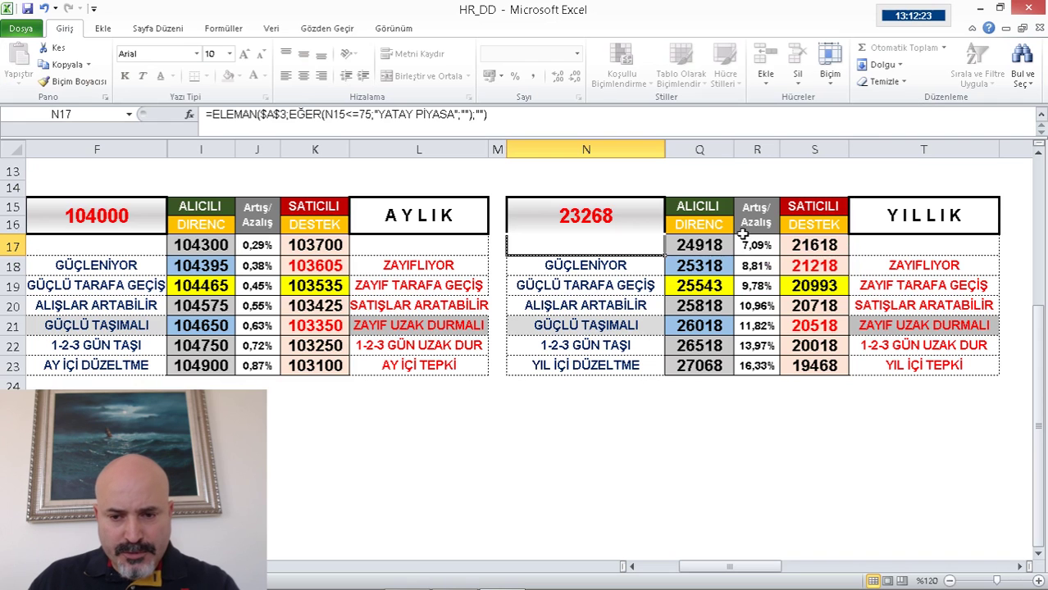
left_click(702, 328)
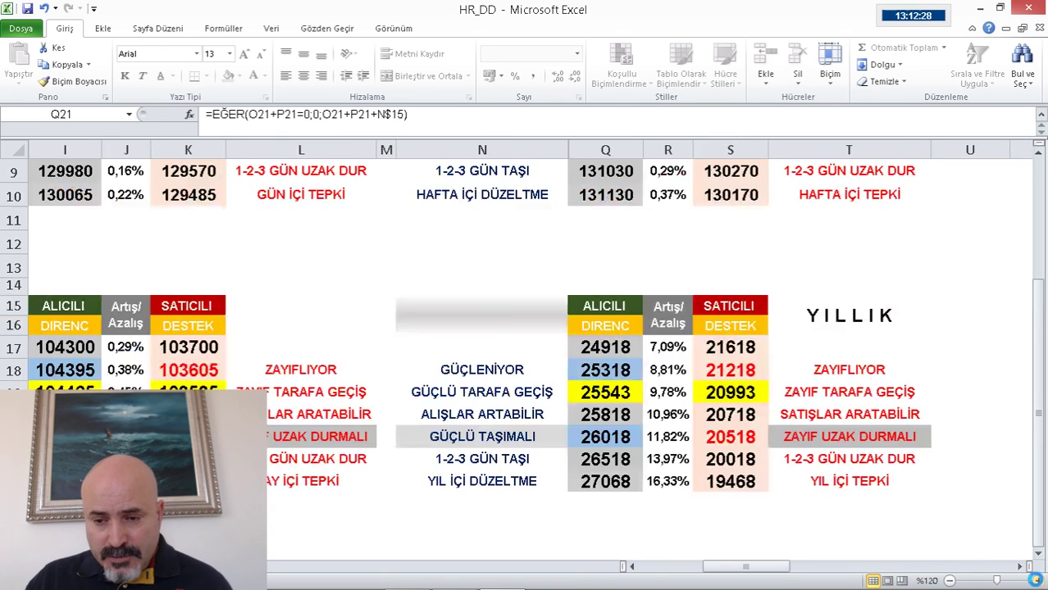
scroll(845, 441, "down", 1)
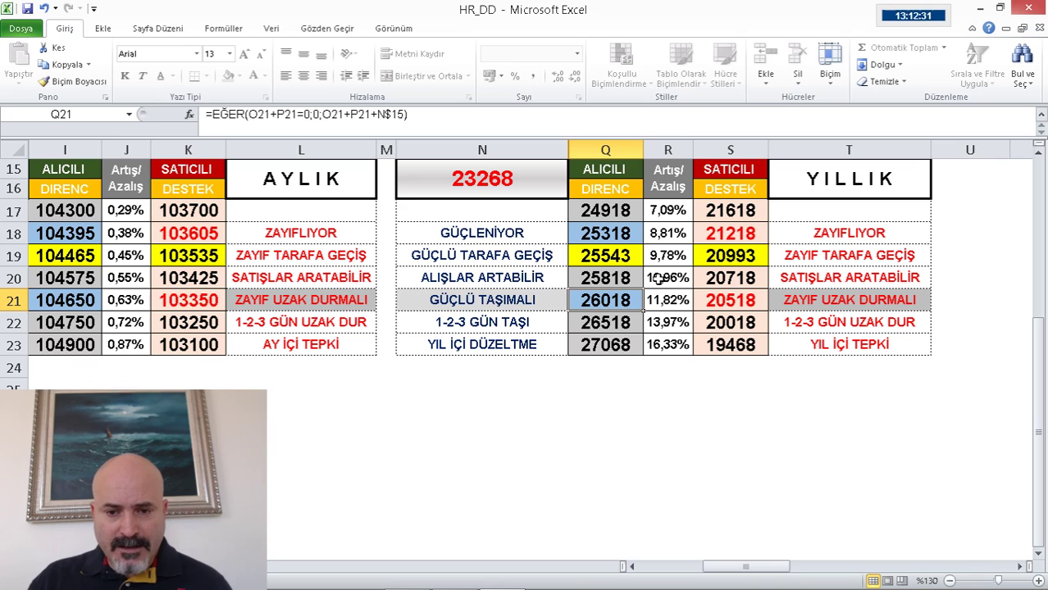
Recheck the yearly FDJI chart in MATRIKS against the YILLIK resistance levels in cells Q19 and Q17 of the Excel sheet.
mouse_move(537, 582)
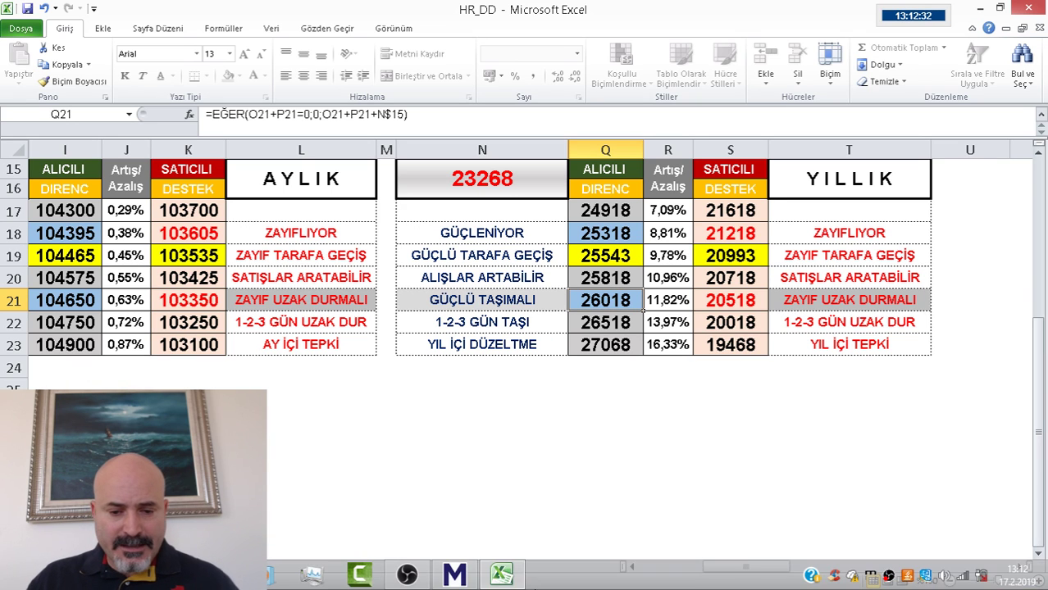
left_click(459, 577)
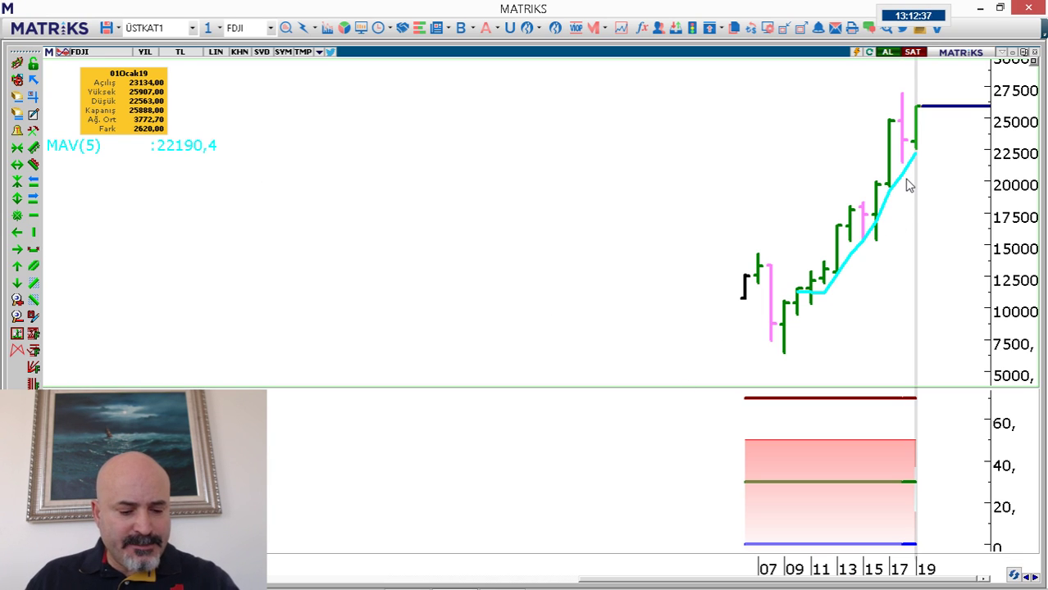
key("alt+Tab")
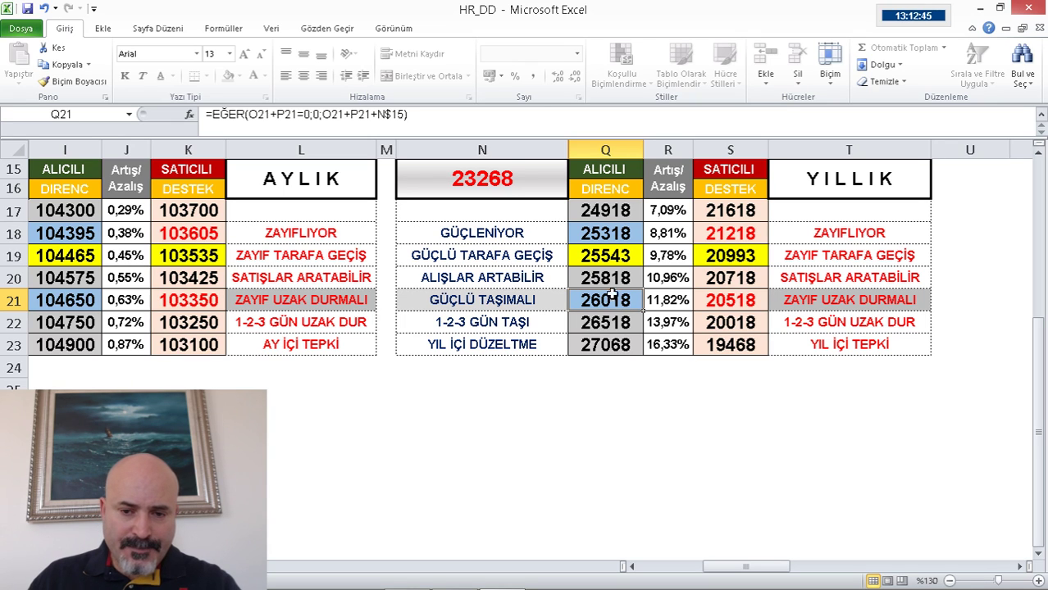
left_click(620, 257)
left_click(621, 211)
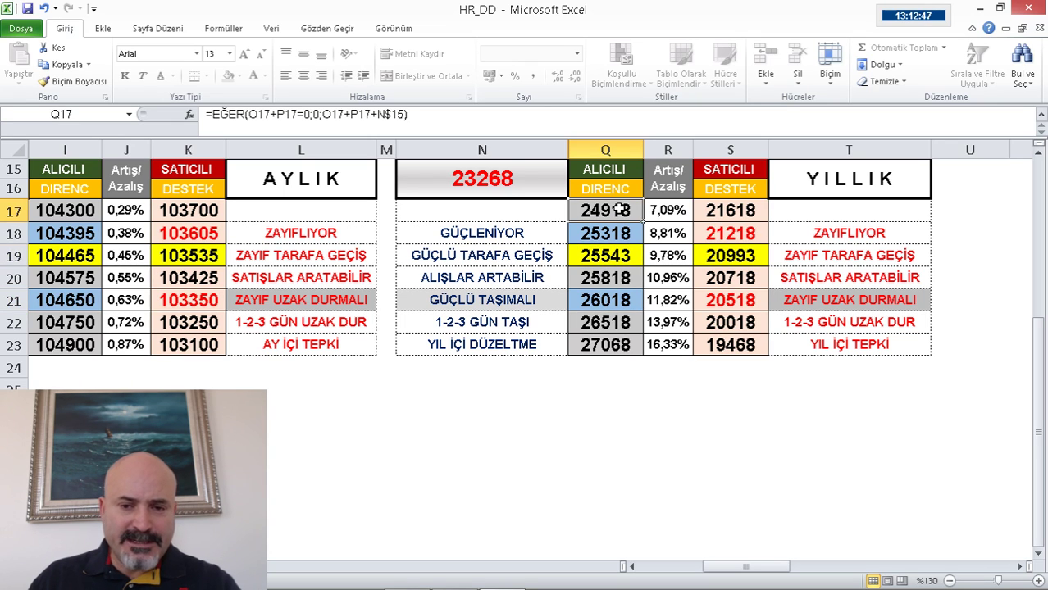
mouse_move(627, 586)
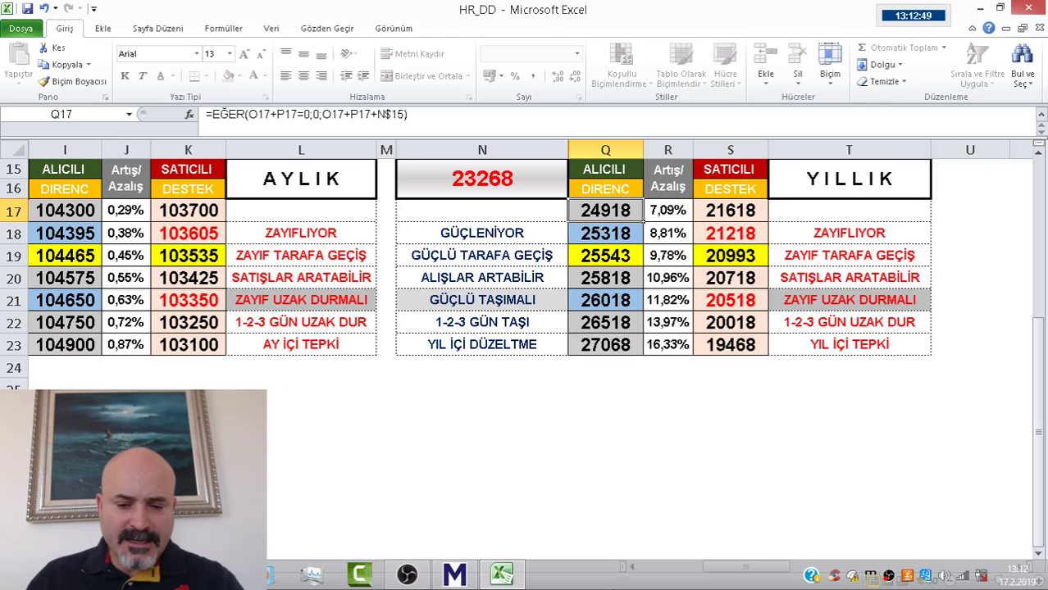
Switch to MATRIKS and load the FDAX chart.
left_click(453, 574)
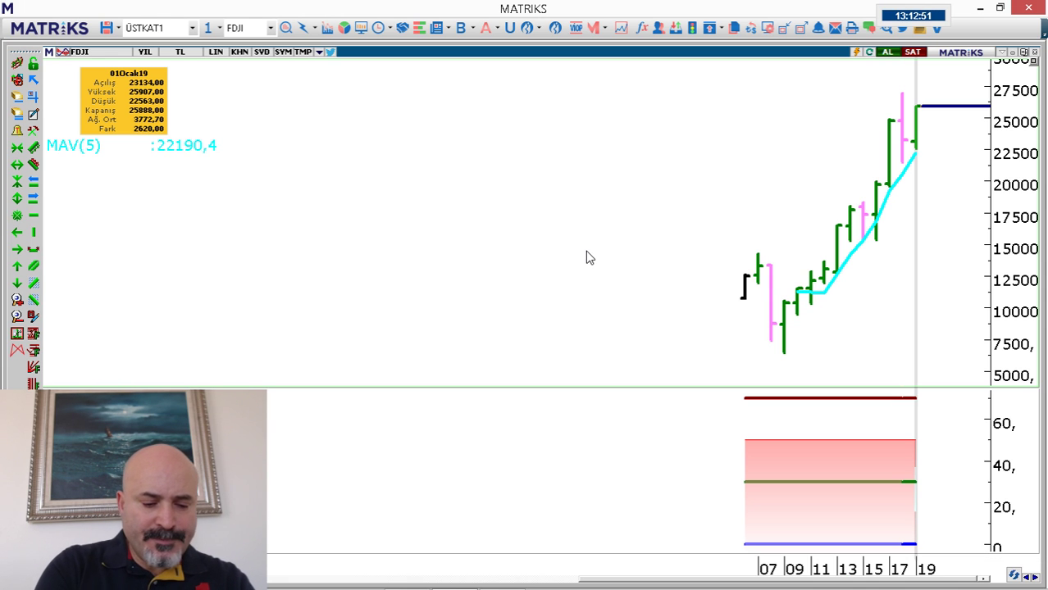
type("FDAX")
key("Return")
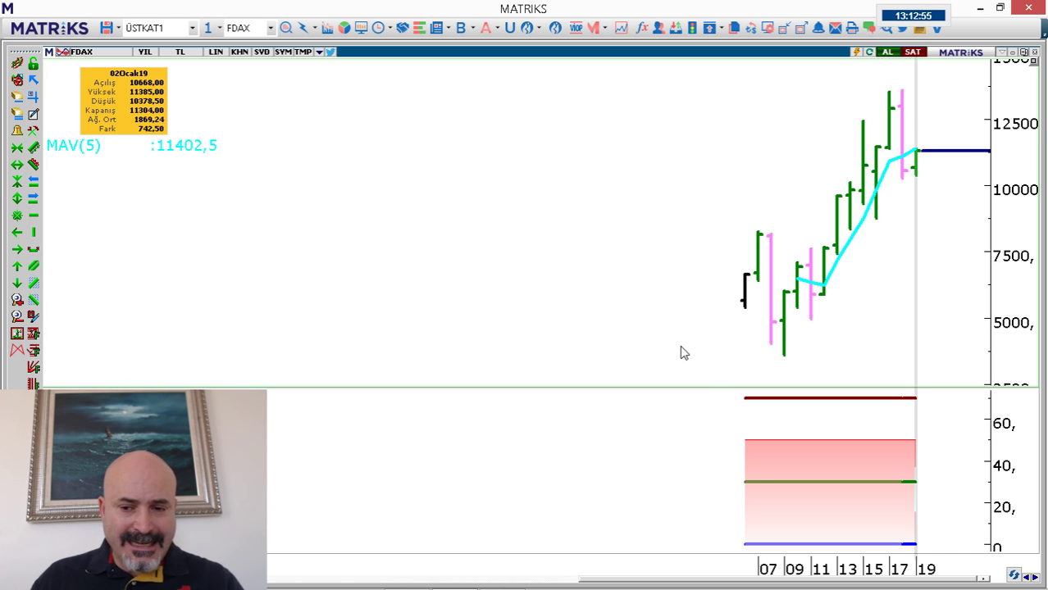
Measure the change from the 2009 low to the 2018 high on the yearly FDAX chart, remove the measurement and examine the yearly bars.
left_click_drag(784, 359, 893, 87)
left_click_drag(901, 85, 904, 87)
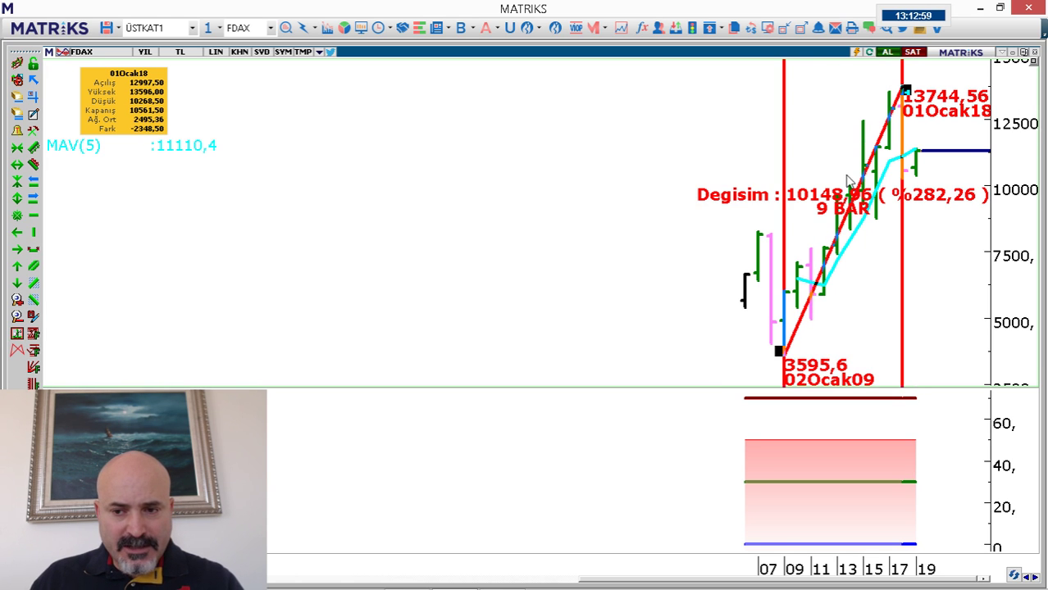
left_click(17, 128)
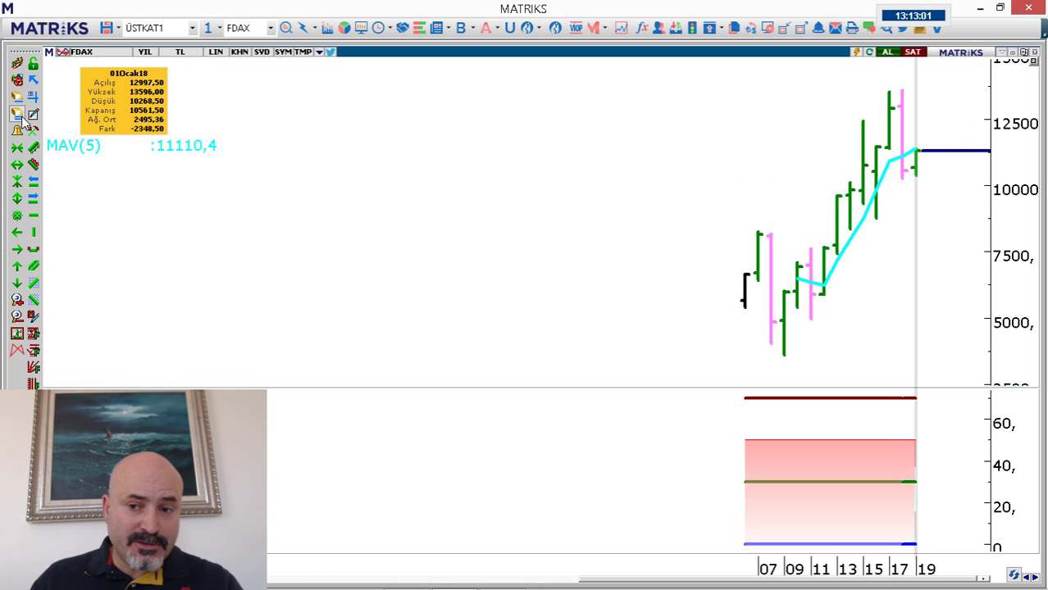
scroll(792, 194, "up", 2)
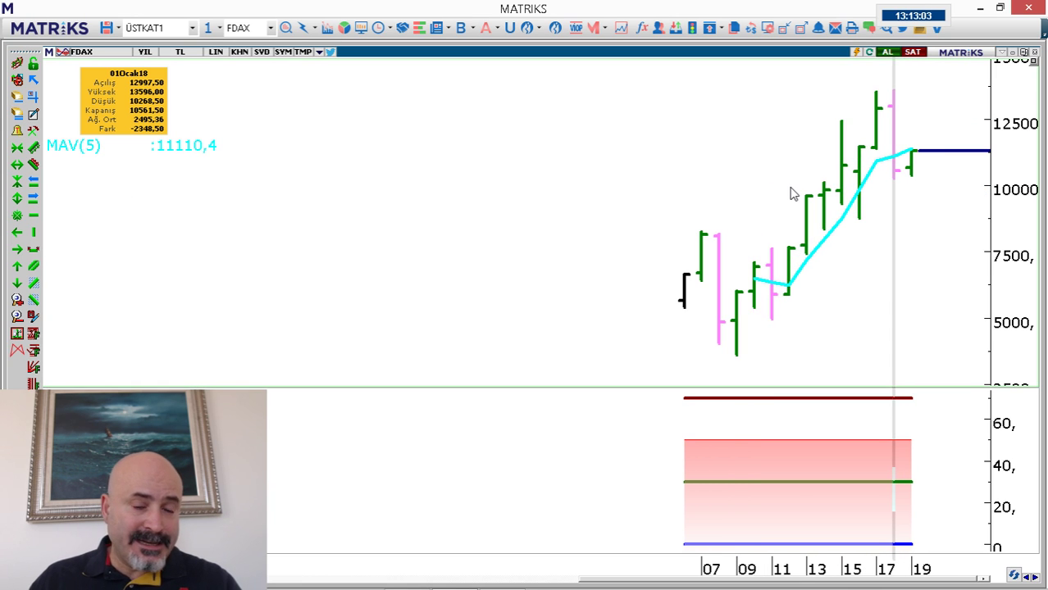
scroll(792, 194, "up", 1)
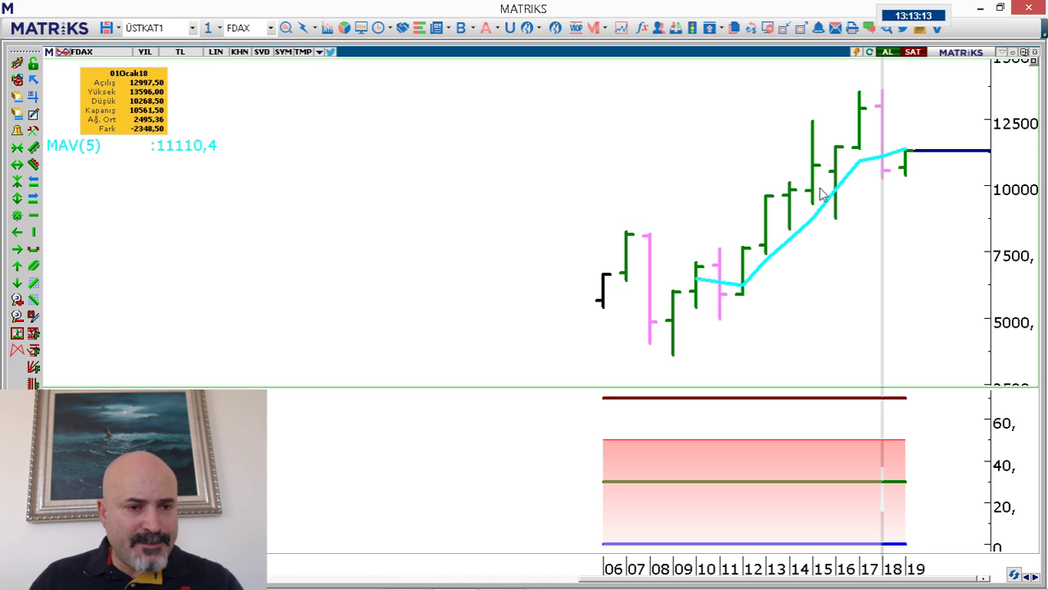
mouse_move(820, 193)
Switch to Excel and set the instrument in cell B2 to DAX.
key("alt+Tab")
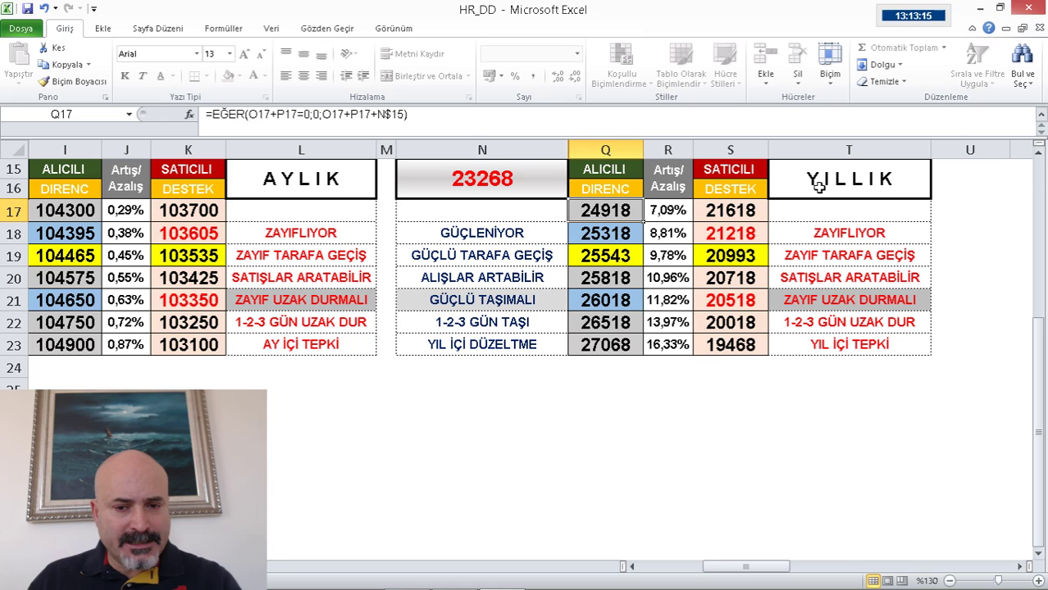
left_click(677, 567)
scroll(319, 211, "up", 5)
left_click(177, 178)
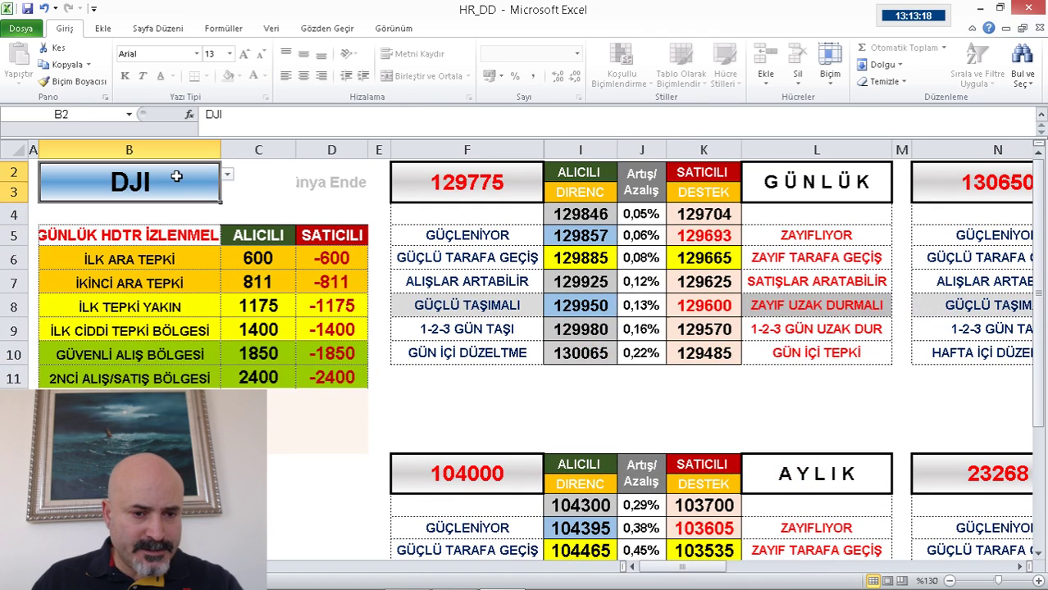
left_click(227, 174)
left_click(227, 189)
left_click(226, 190)
left_click(135, 201)
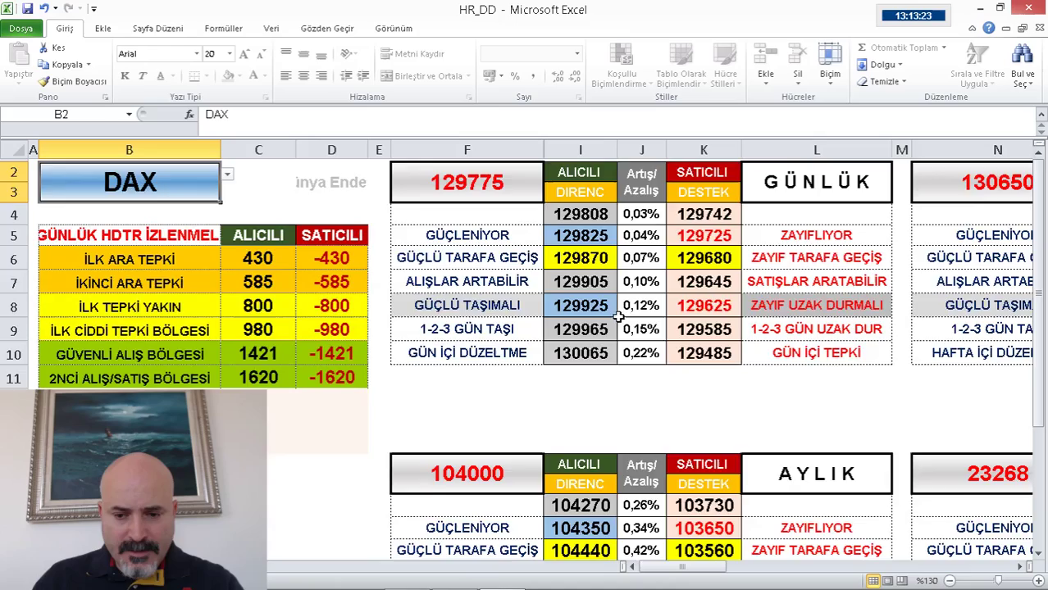
Set the base value of the YILLIK table in cell N15 to 105561.
scroll(611, 320, "down", 6)
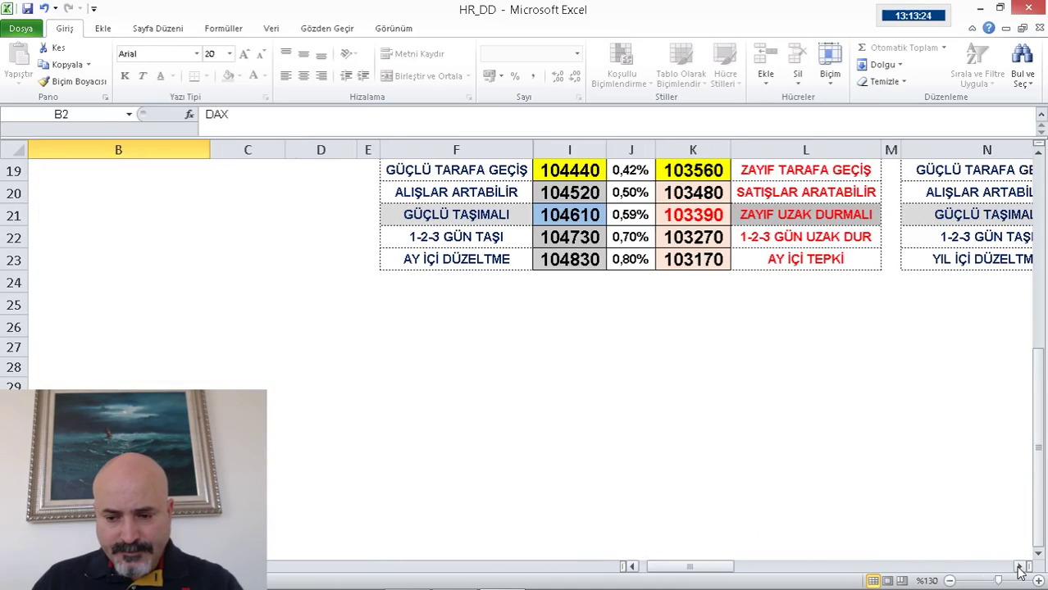
left_click(1019, 567)
left_click(1017, 566)
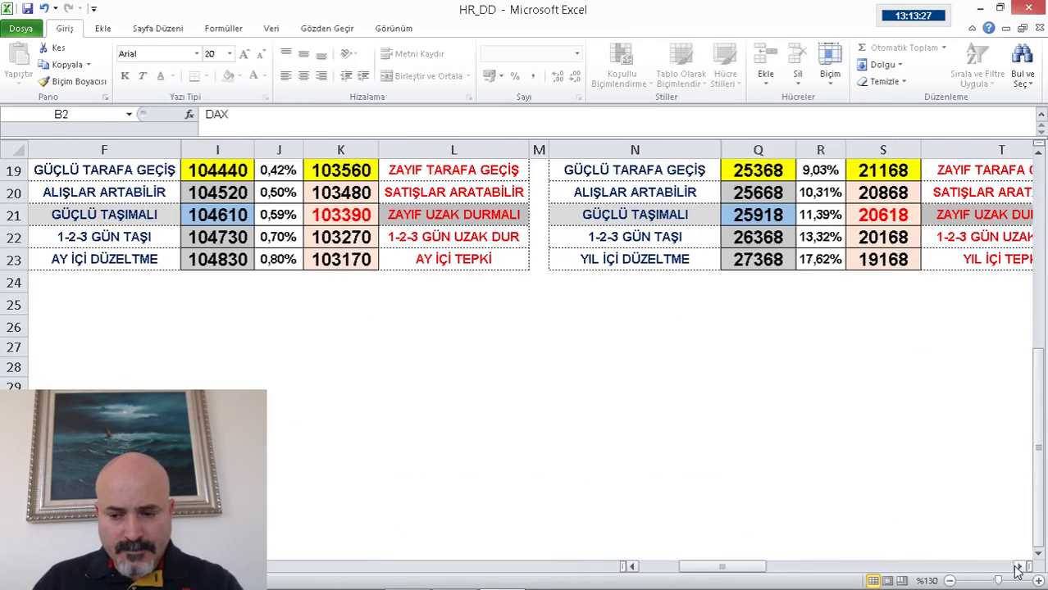
left_click(1016, 566)
scroll(842, 428, "up", 2)
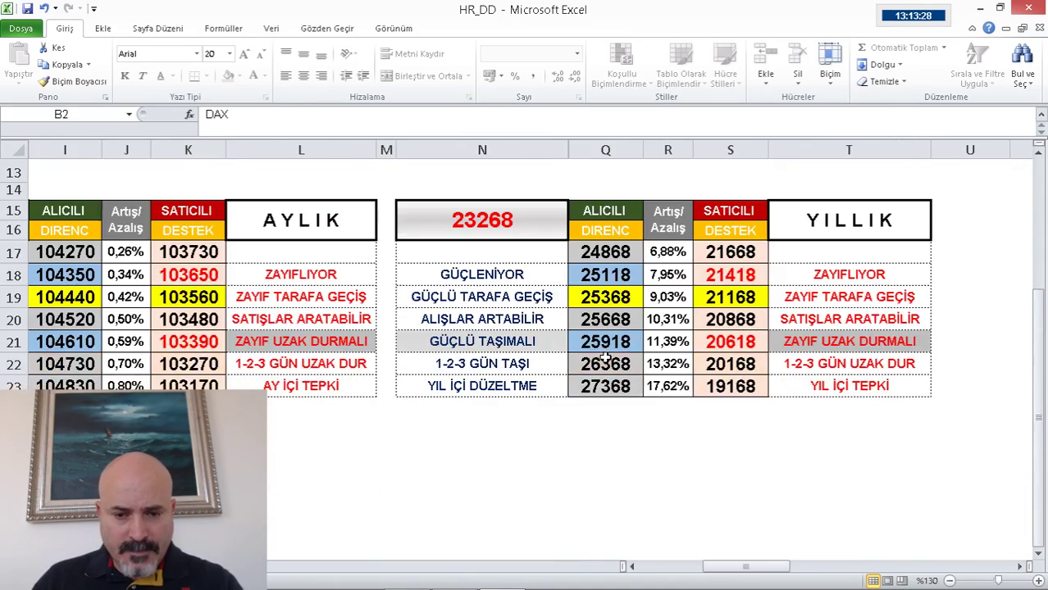
left_click(492, 223)
type("105561")
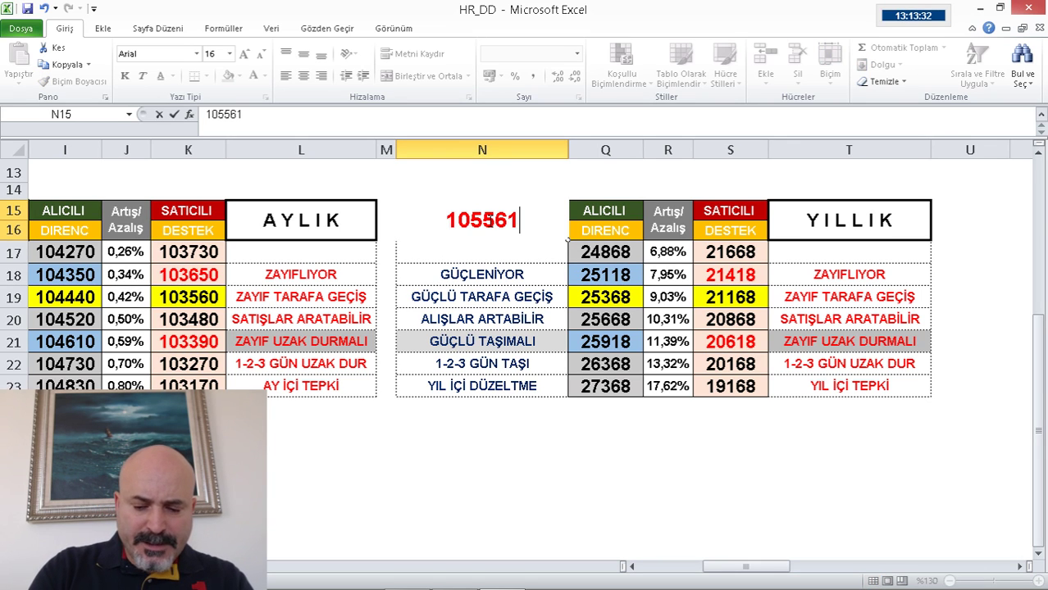
key("Return")
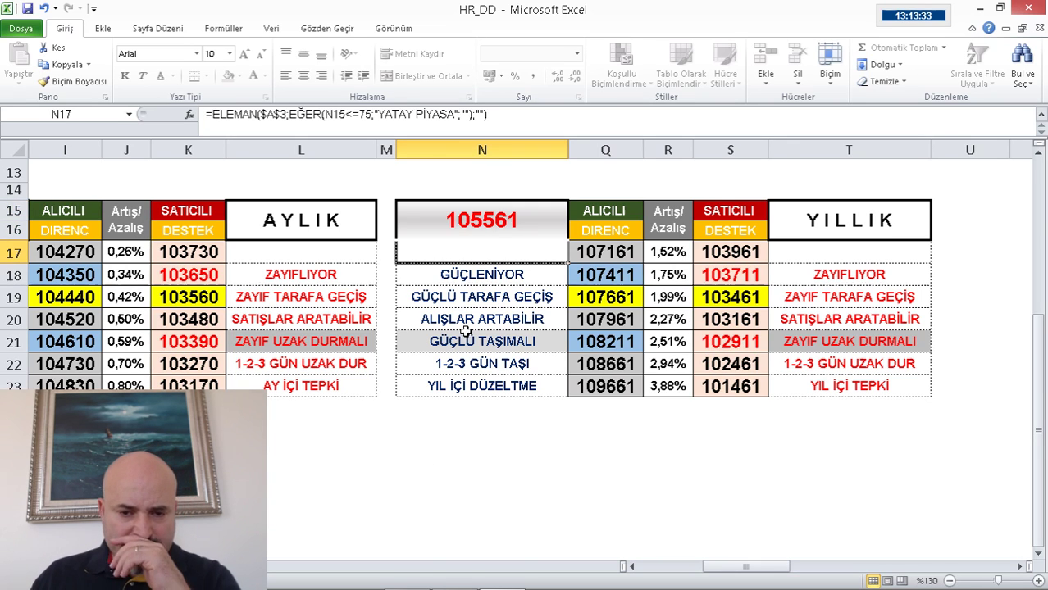
Compare the 2018 and 2019 bars on the yearly FDAX chart in MATRIKS with the YILLIK levels in Excel, including support cell S18.
left_click(472, 578)
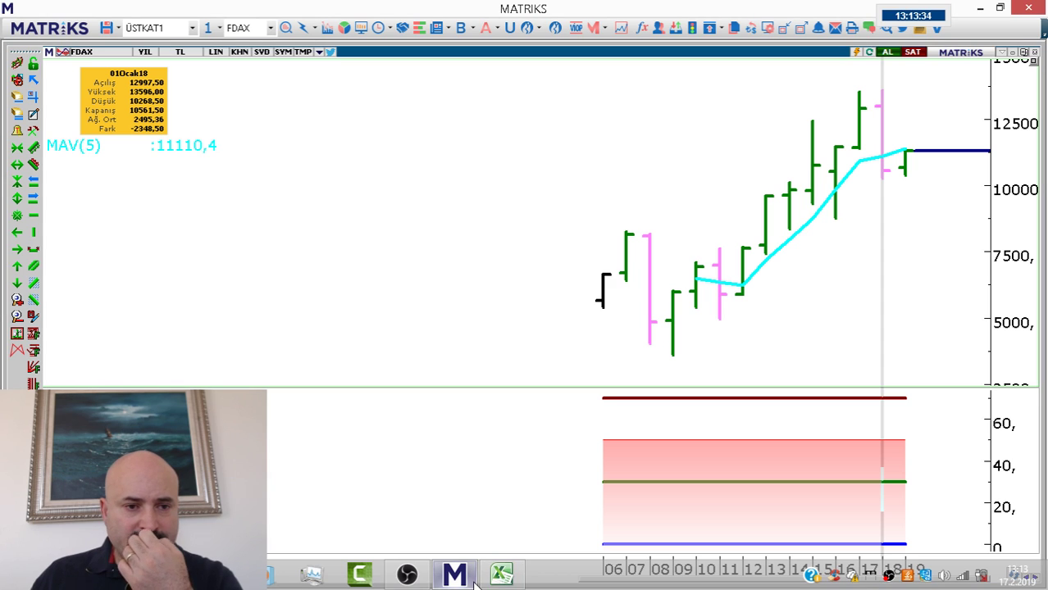
left_click(984, 12)
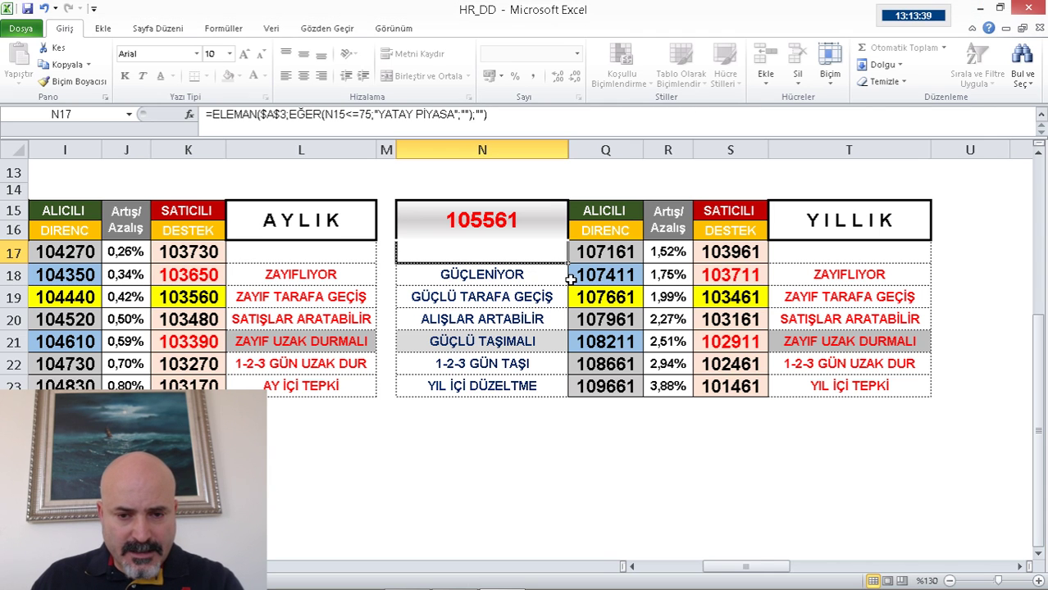
left_click(481, 577)
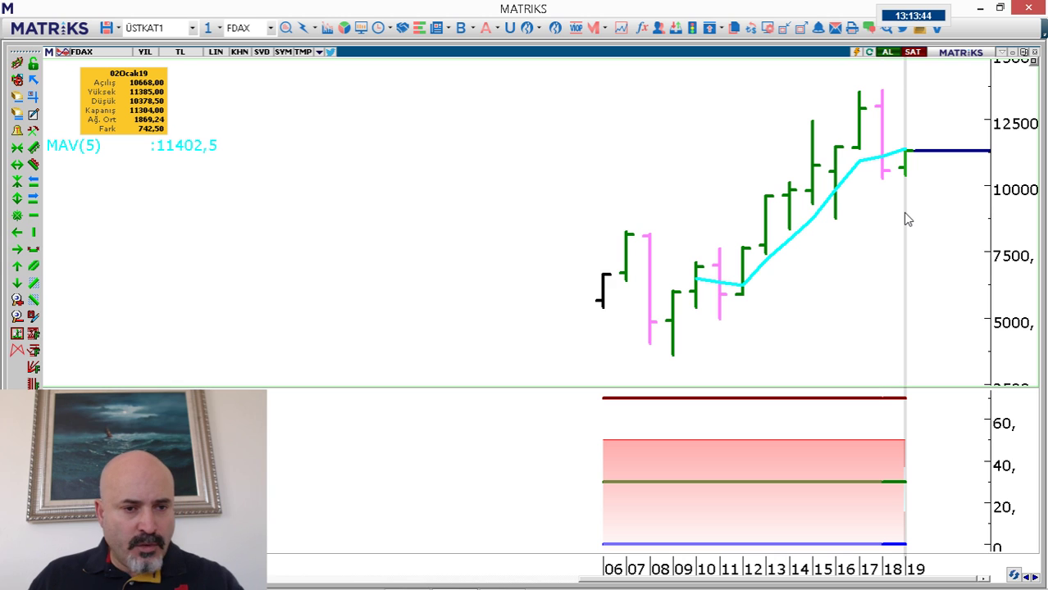
key("alt+Tab")
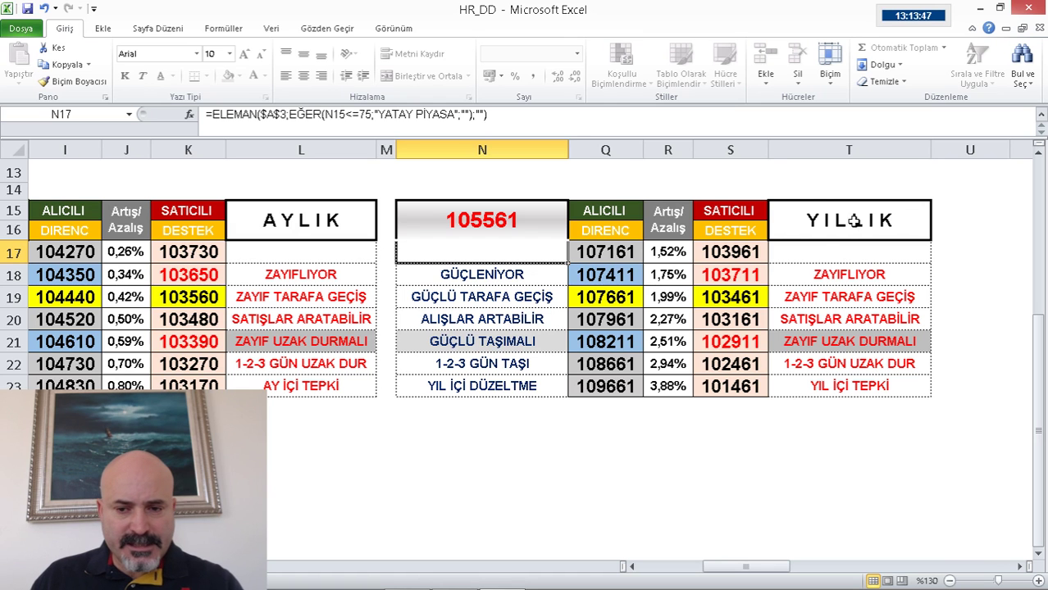
left_click(710, 275)
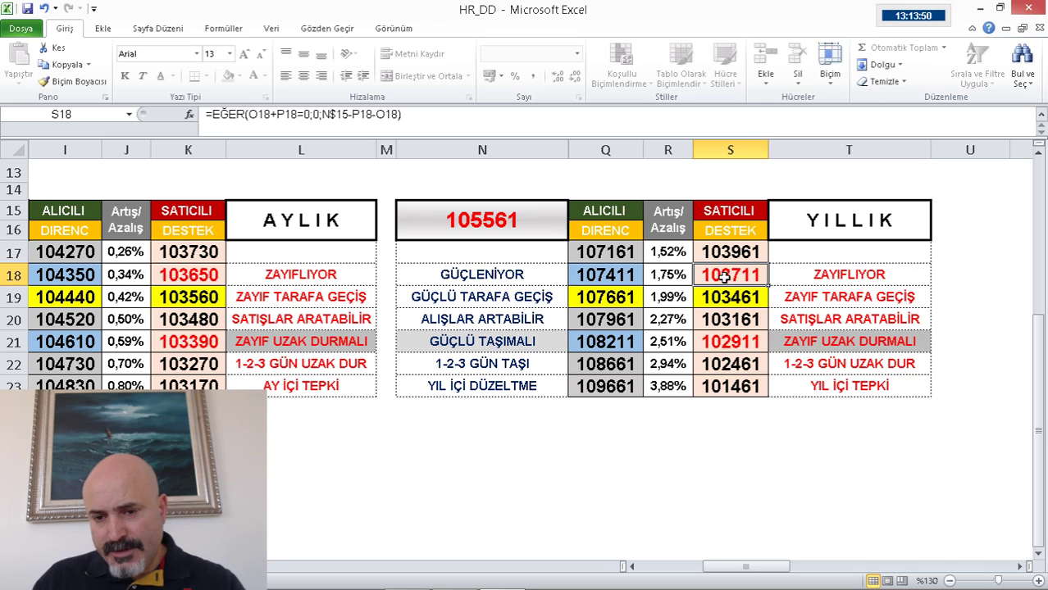
Set the YILLIK base value in cell N15 to 10561 and check the levels against the yearly FDAX chart in MATRIKS.
left_click(514, 217)
type("10")
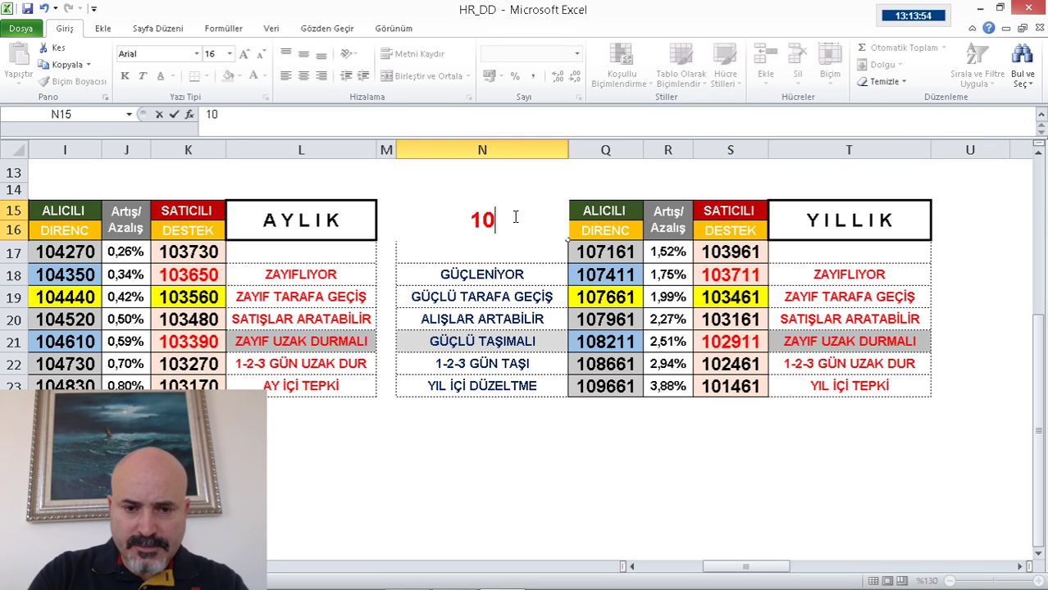
type("561")
key("Return")
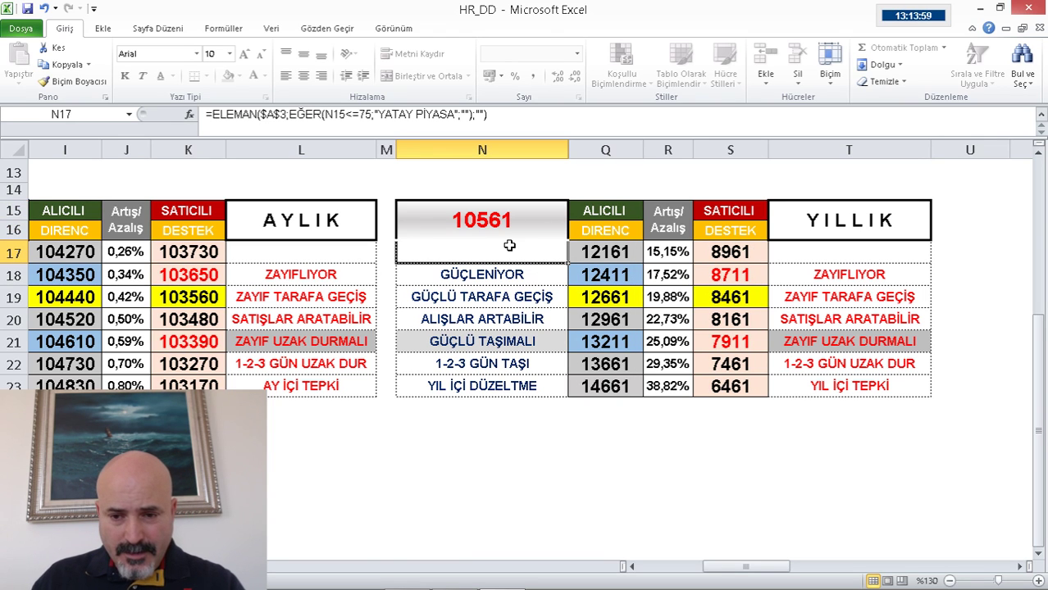
left_click(453, 574)
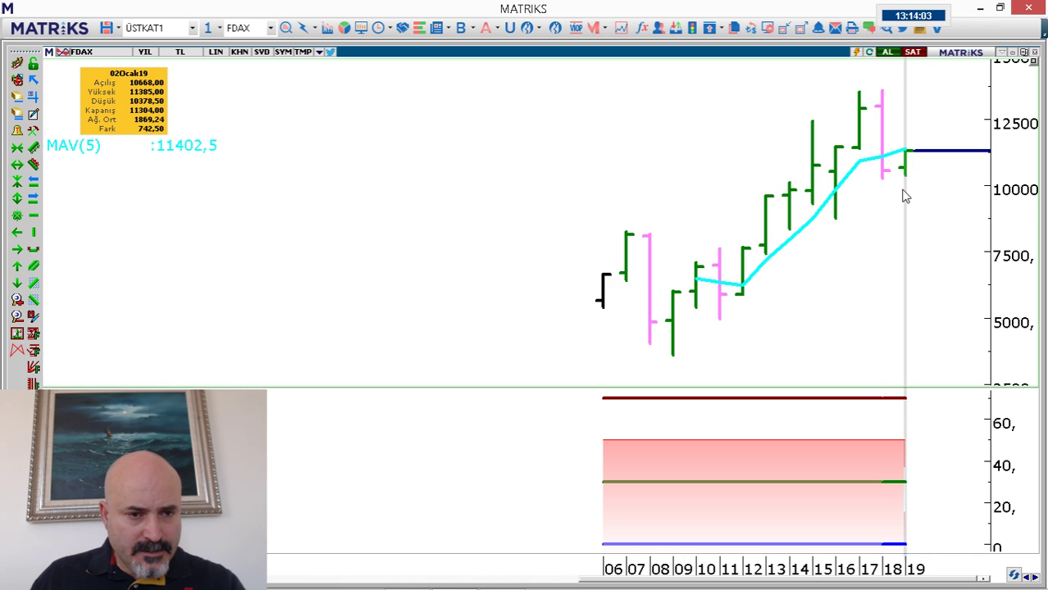
key("alt+Tab")
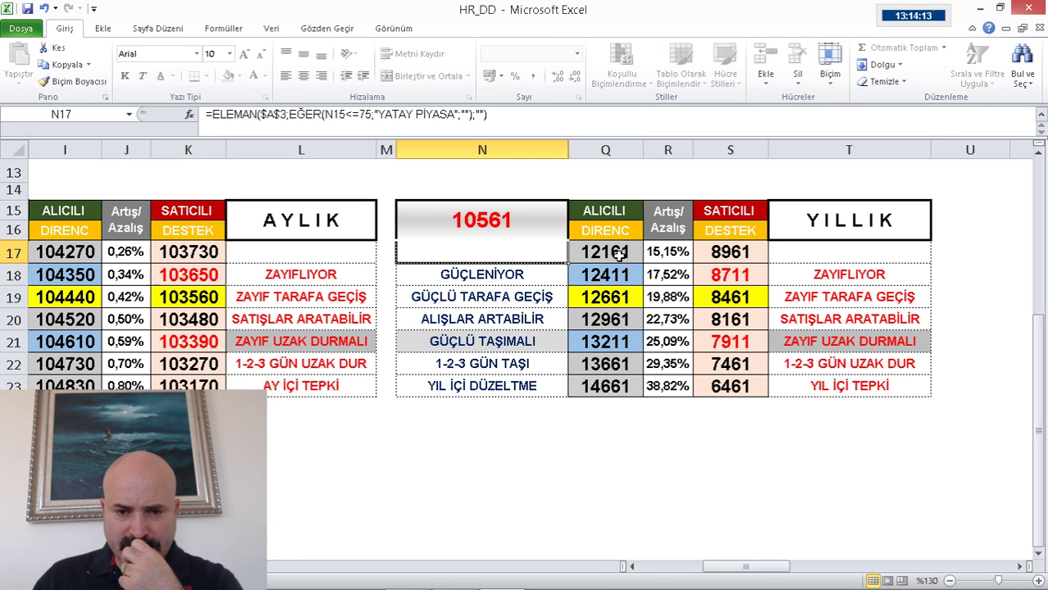
Back in Excel, change the instrument in cell B2 to HİSSE.
left_click(678, 566)
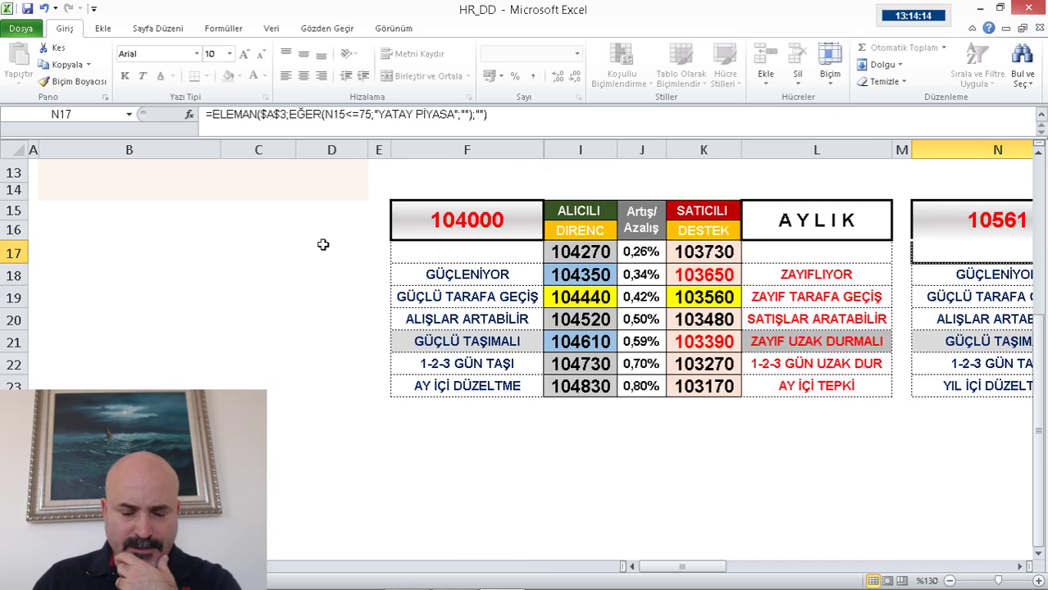
scroll(323, 246, "up", 4)
left_click(171, 180)
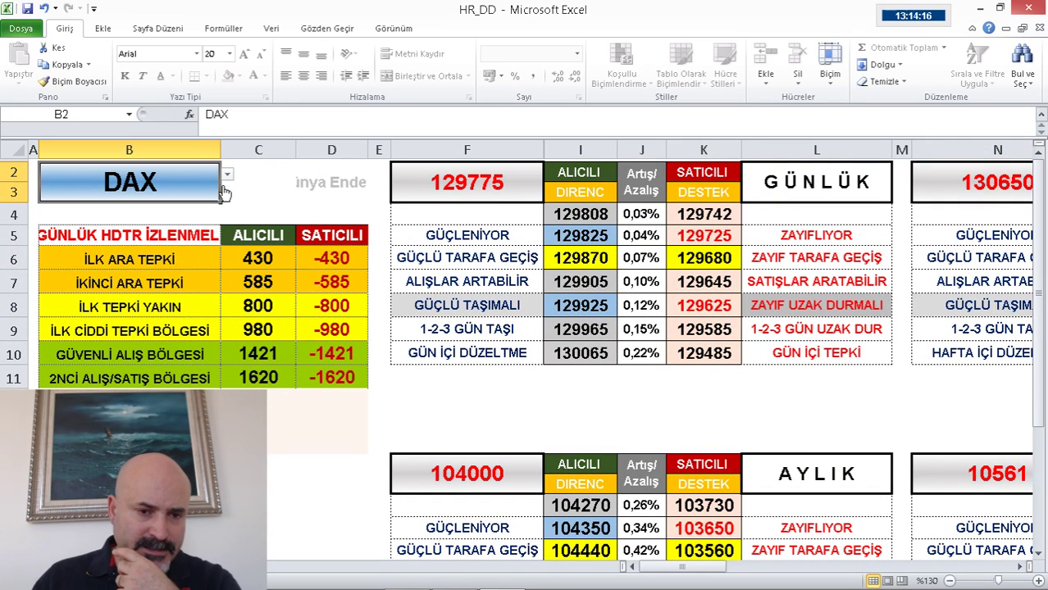
left_click(227, 174)
left_click(228, 192)
scroll(228, 197, "up", 4)
key("Escape")
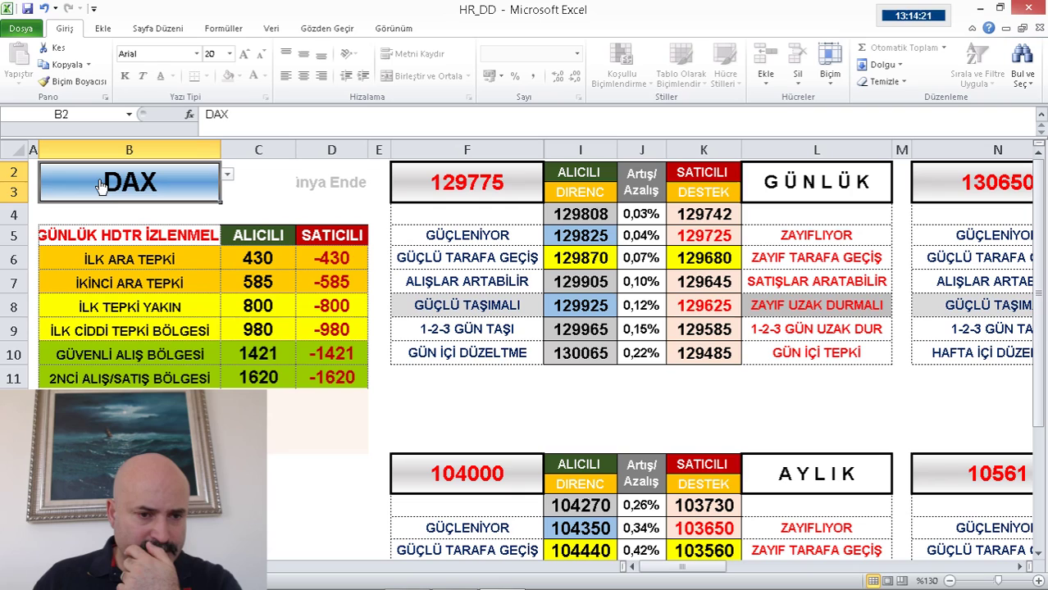
left_click(227, 174)
left_click(229, 193)
left_click(229, 194)
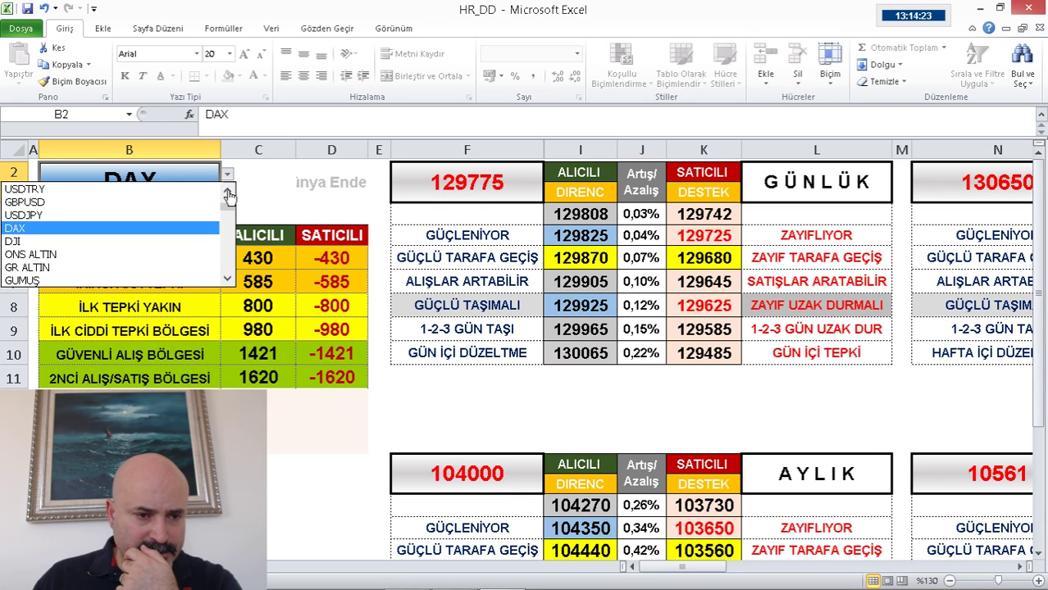
left_click(162, 191)
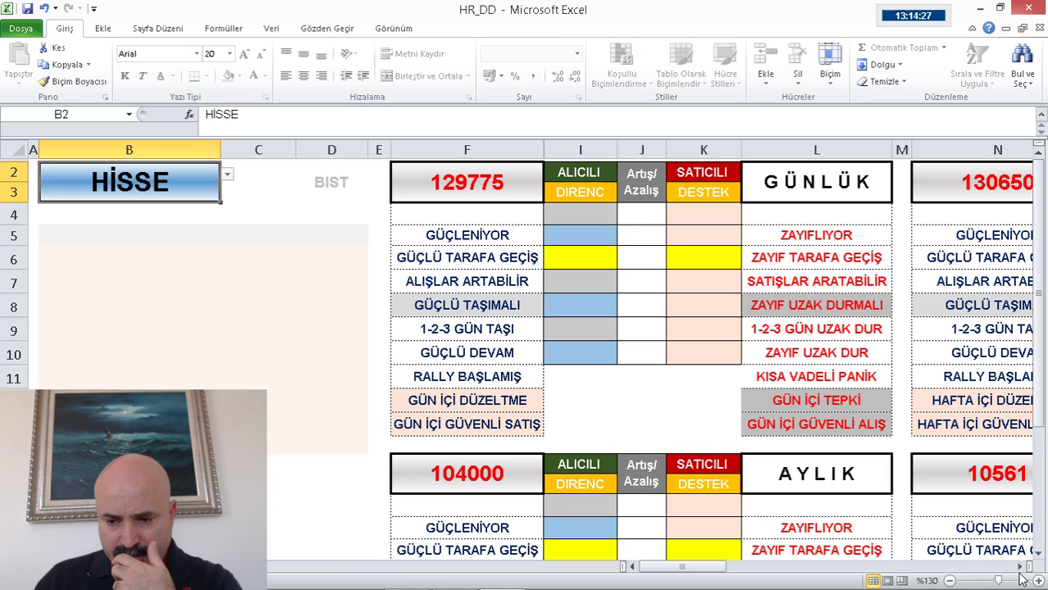
Review the YILLIK levels for HİSSE and enter 105561 as the base value in cell N15.
scroll(1013, 566, "right", 3)
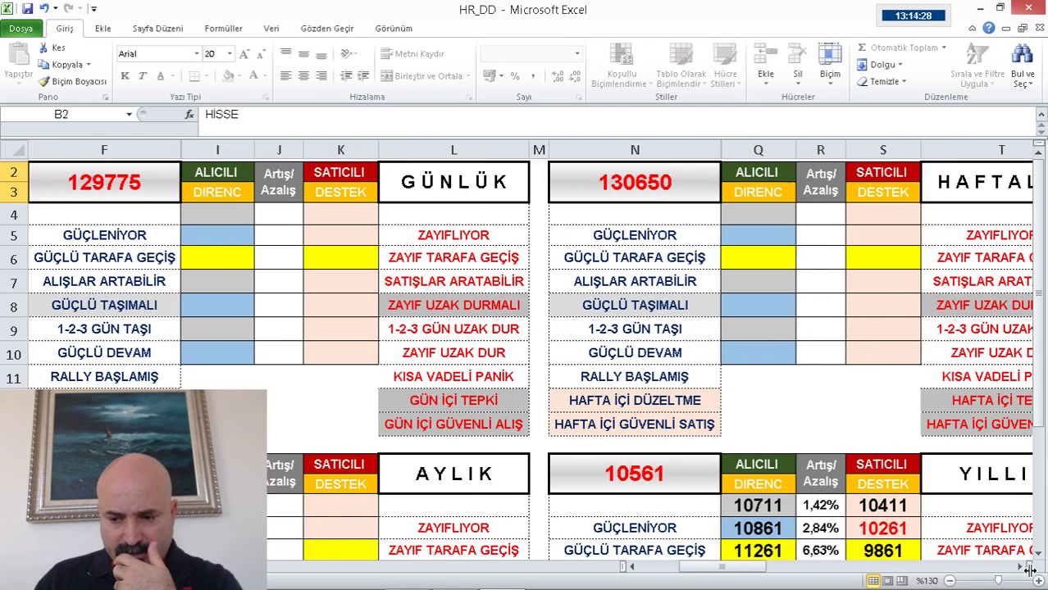
scroll(909, 459, "right", 2)
scroll(863, 381, "down", 4)
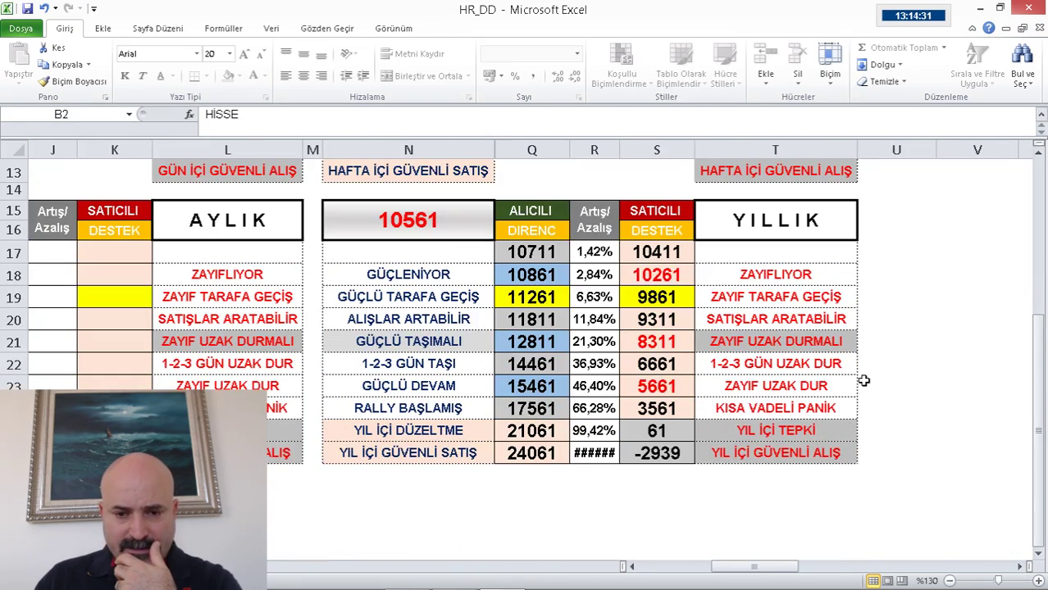
left_click(632, 566)
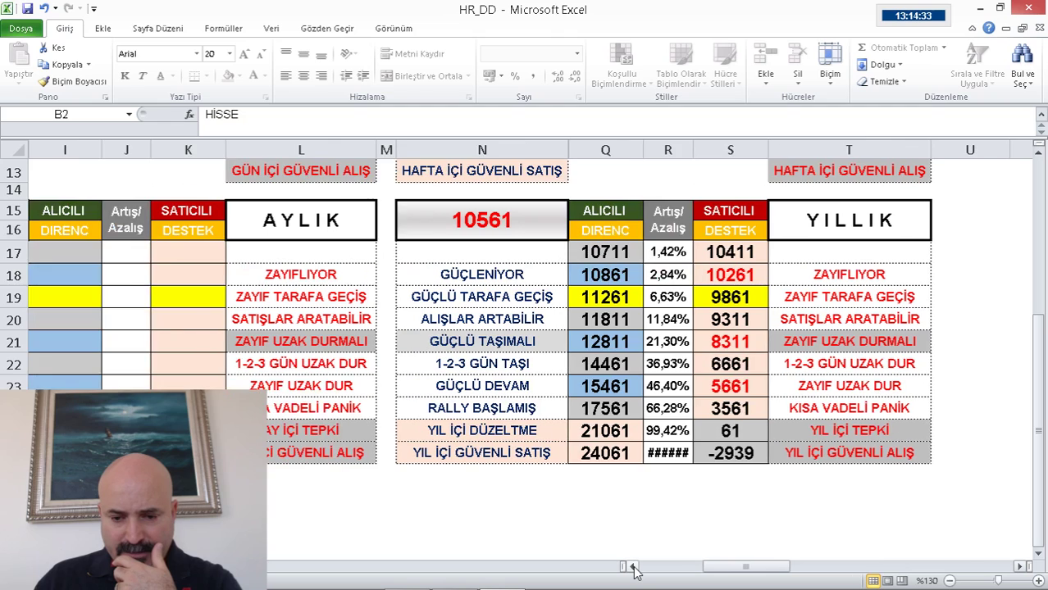
left_click(633, 567)
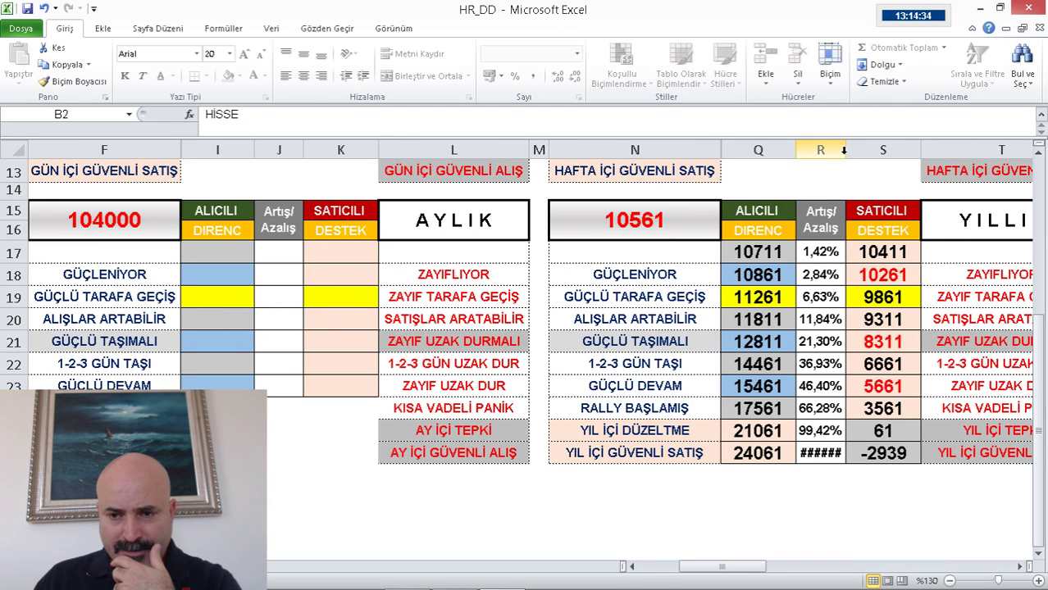
left_click(651, 220)
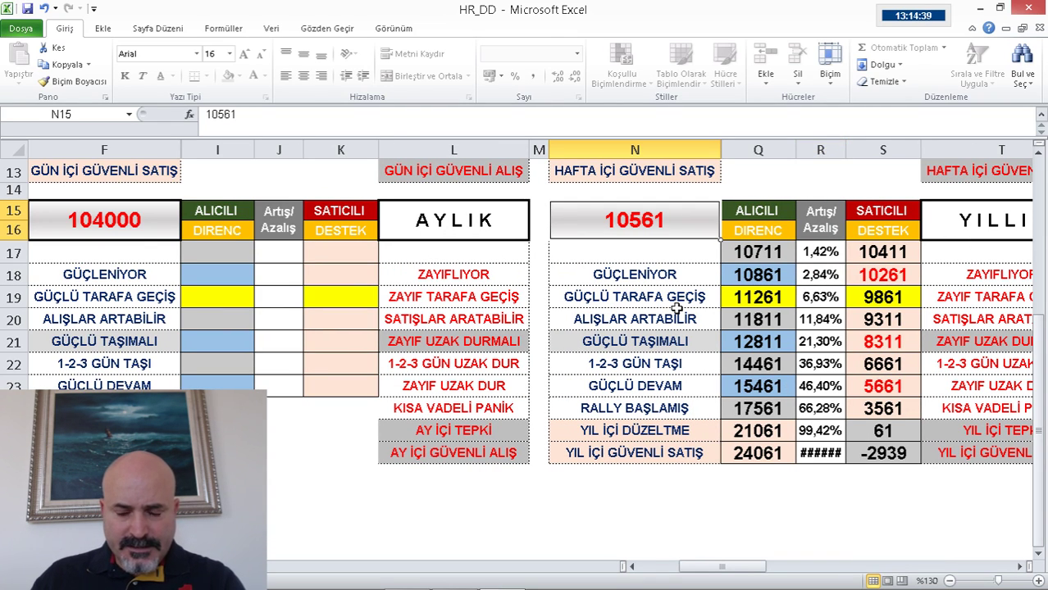
type("105661")
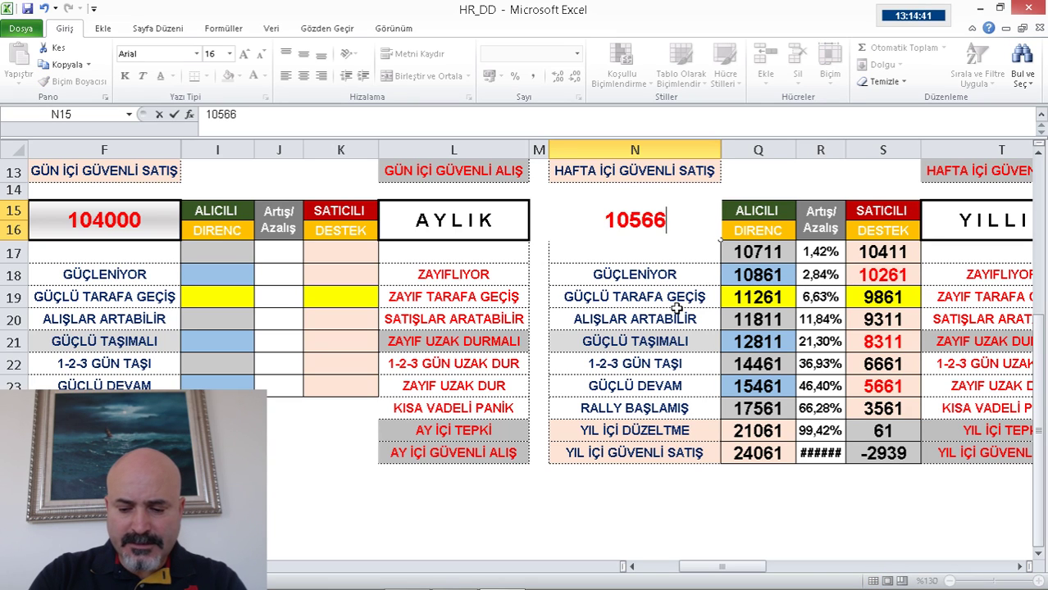
key("BackSpace")
key("BackSpace")
key("BackSpace")
type("561")
key("Return")
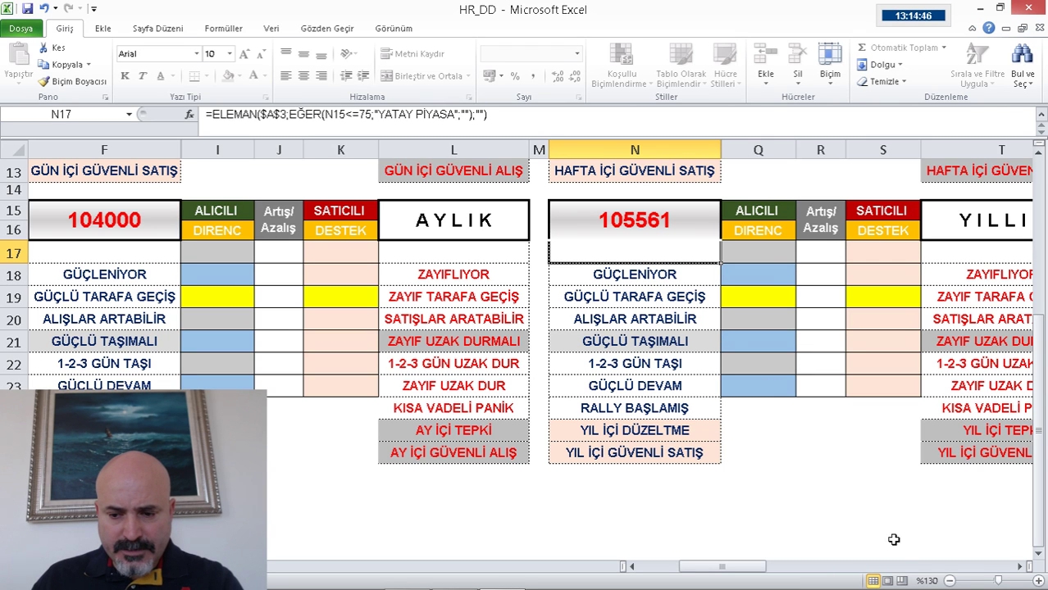
Check the instrument in cell B2 and set the YILLIK base value in cell N15 to 10560.
left_click(644, 567)
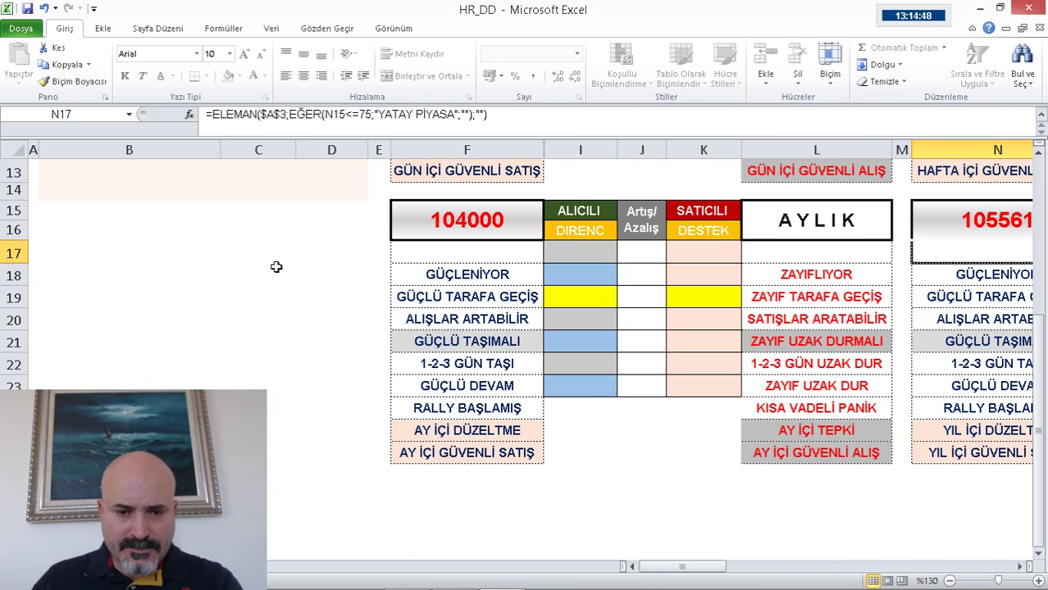
scroll(277, 264, "up", 4)
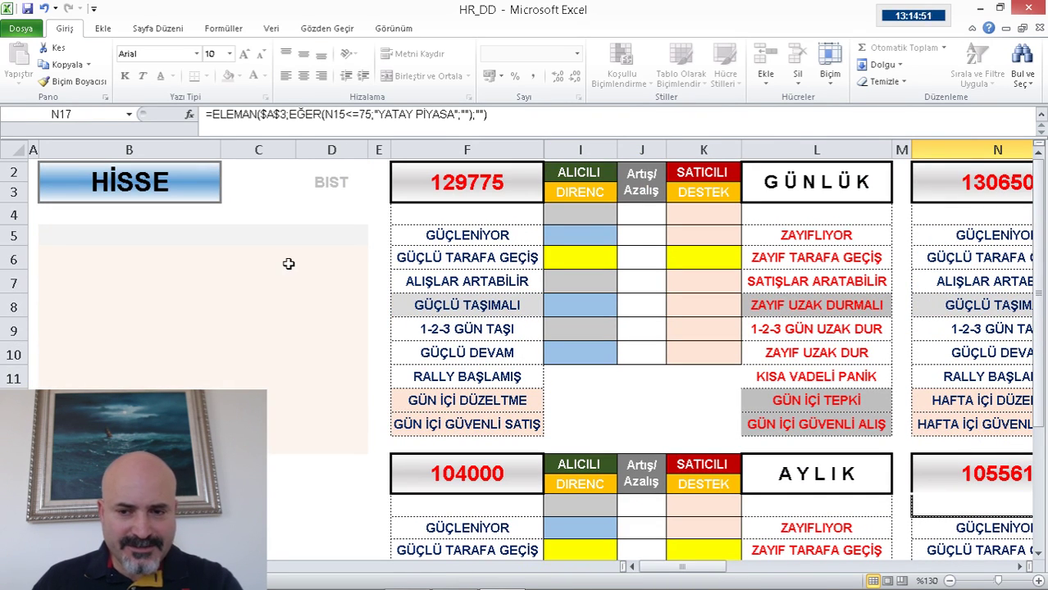
left_click(1020, 567)
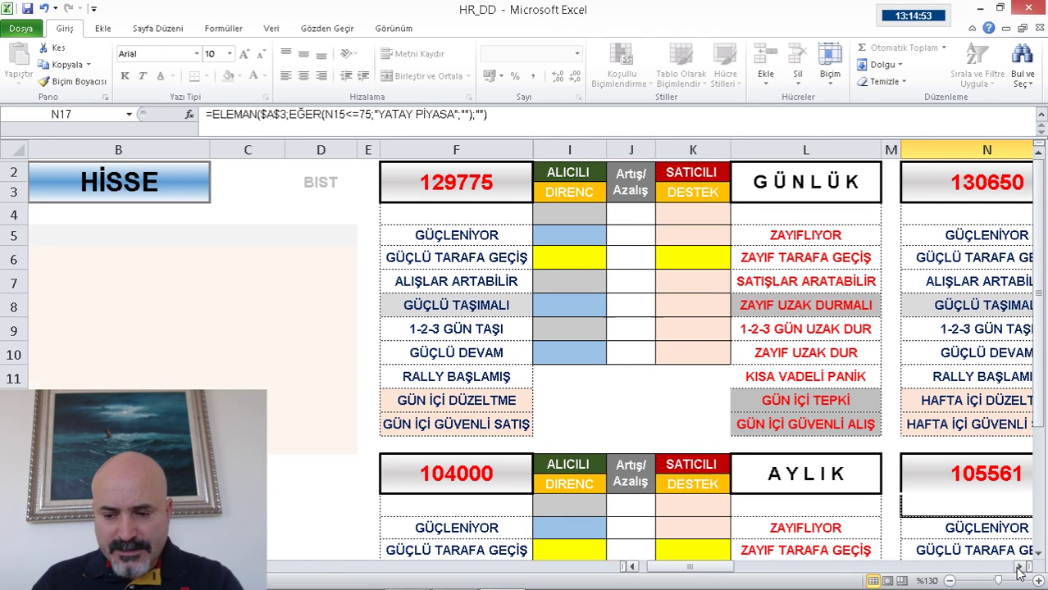
left_click(1020, 568)
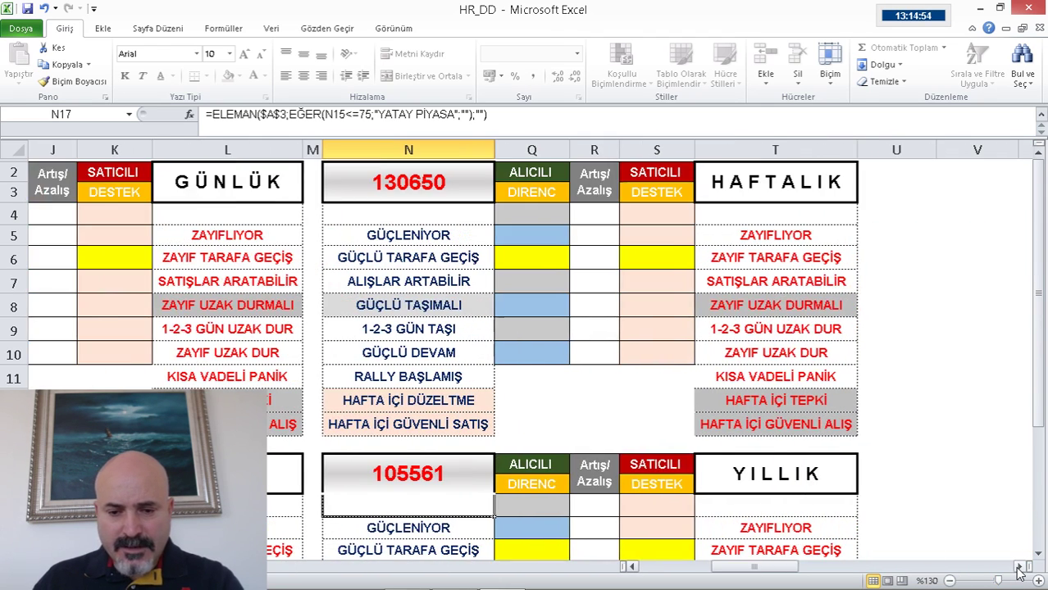
scroll(845, 413, "down", 1)
scroll(844, 413, "down", 3)
left_click(441, 233)
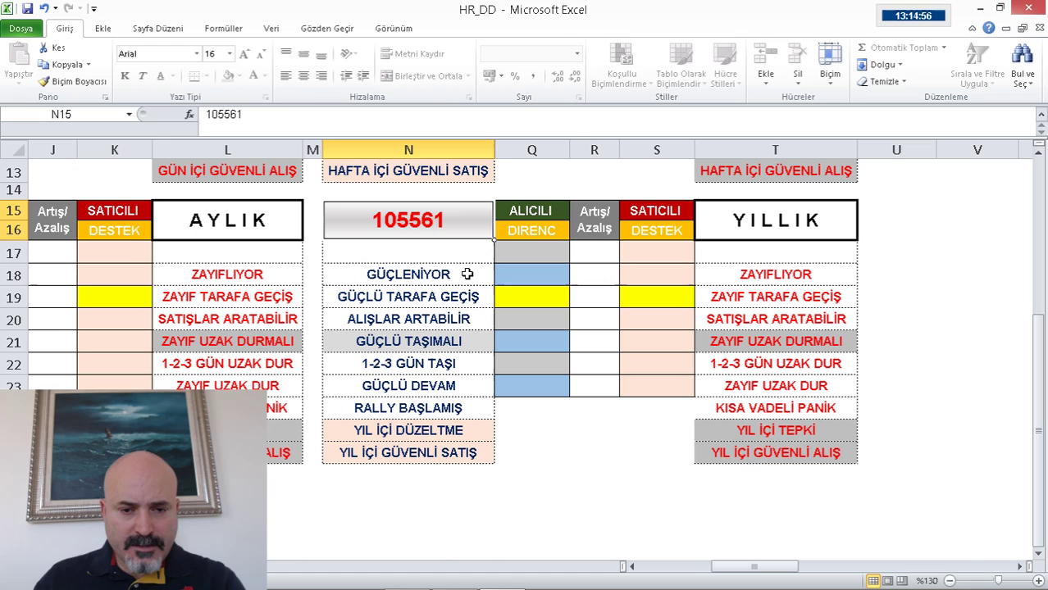
type("105")
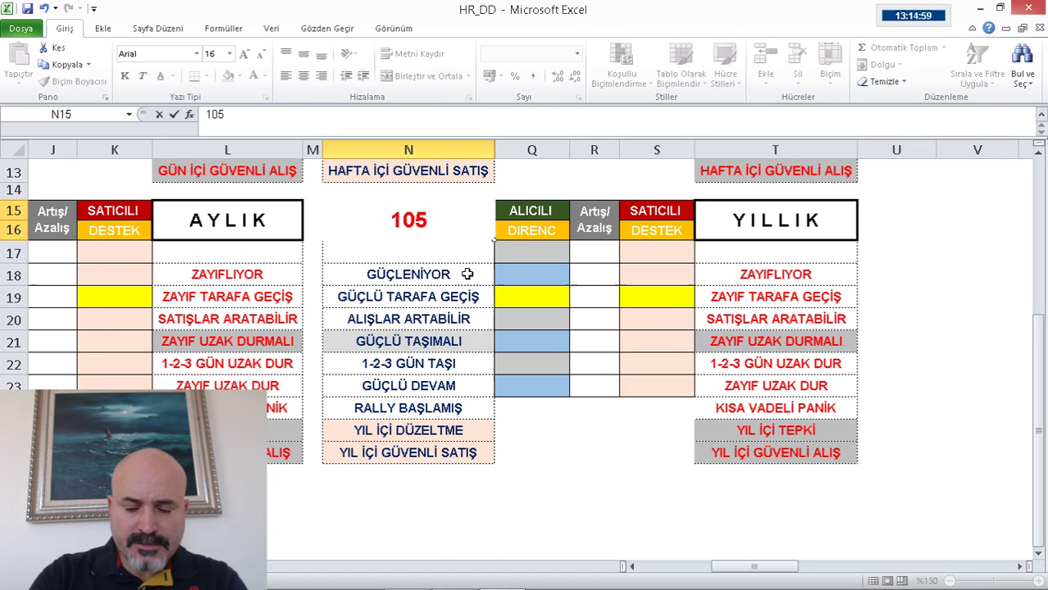
type("60")
key("Return")
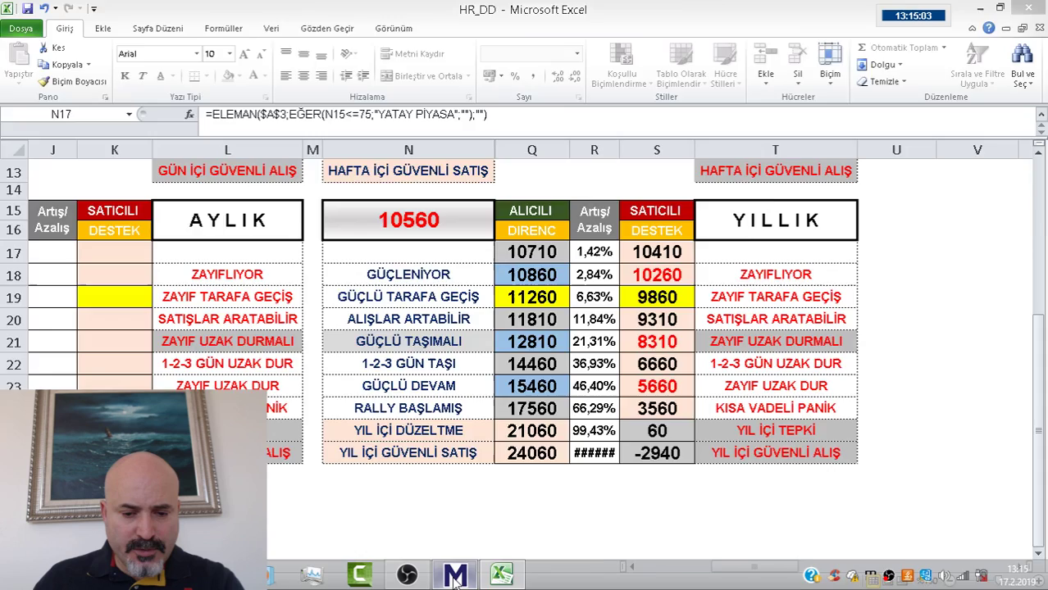
Recheck the yearly FDAX chart in MATRIKS against the YILLIK support and resistance levels for HİSSE in the Excel sheet.
left_click(454, 574)
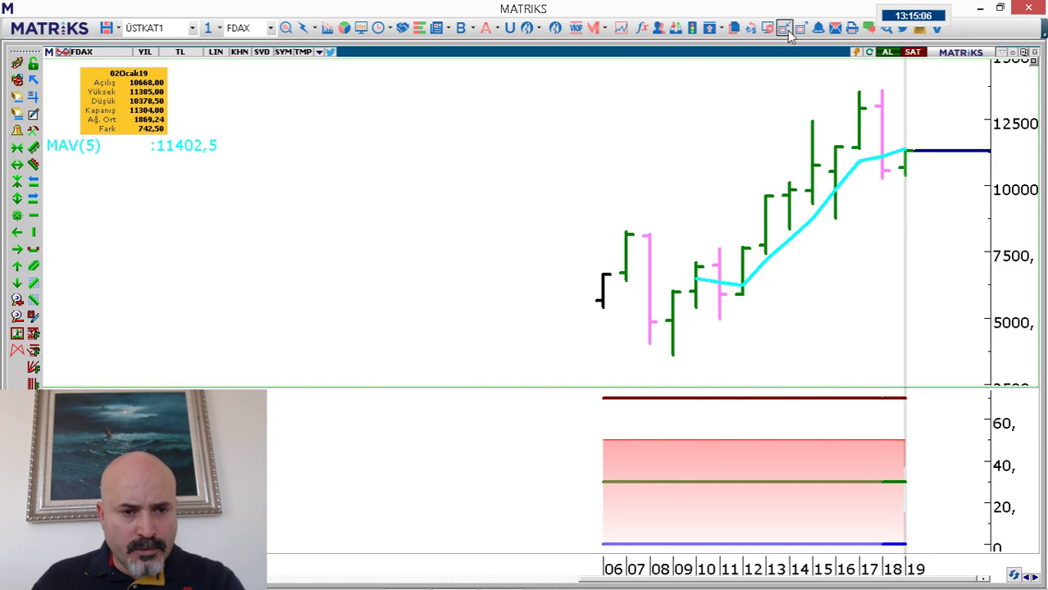
key("alt+Tab")
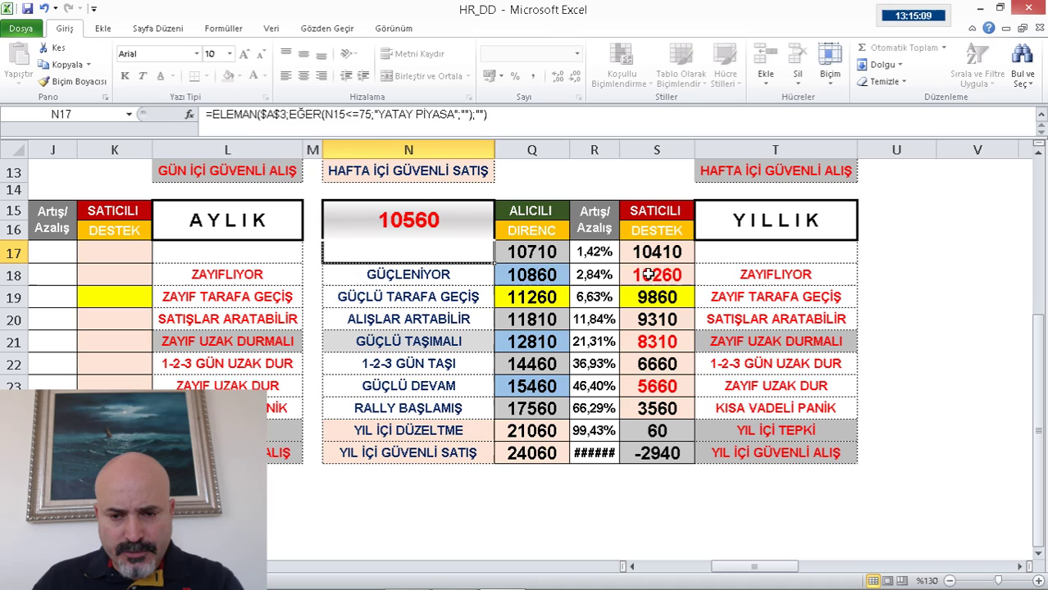
Compare the YILLIK levels in cells S18 and Q19 of the Excel sheet with the 2019 bar of the yearly FDAX chart in MATRIKS.
left_click(647, 275)
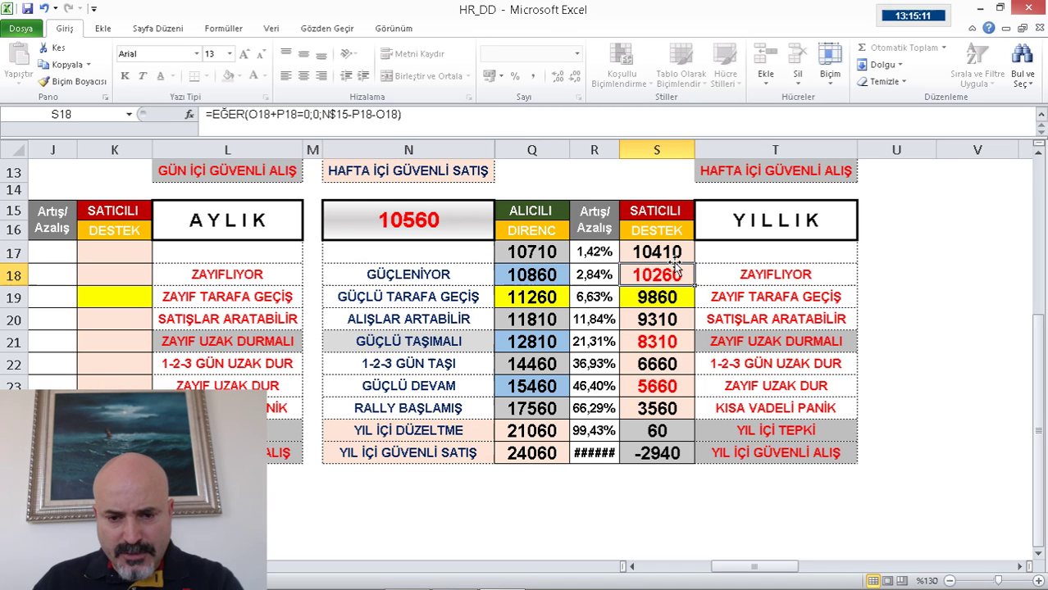
left_click(534, 318)
left_click(535, 297)
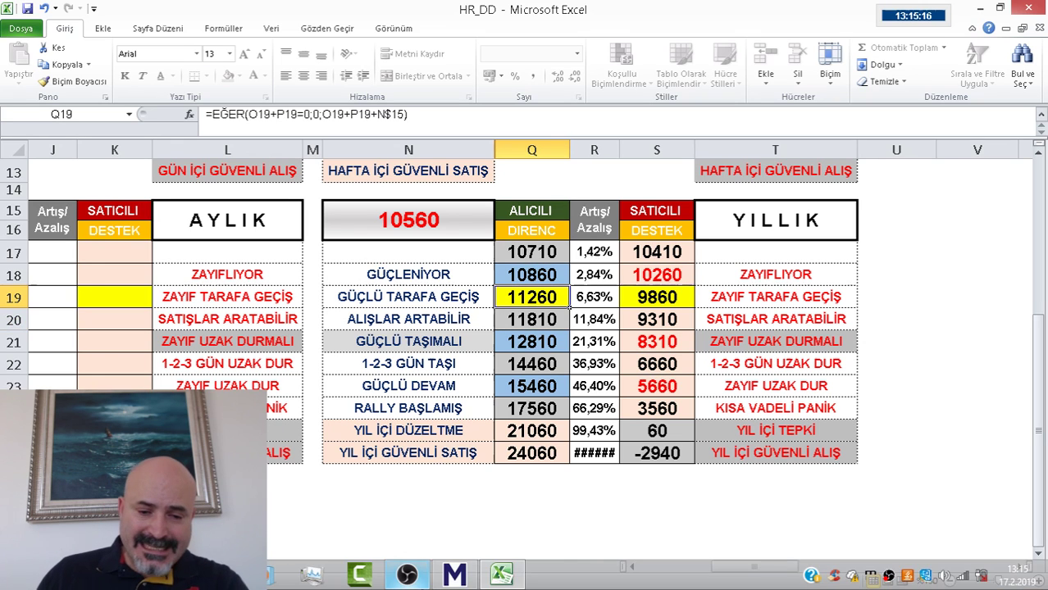
left_click(454, 575)
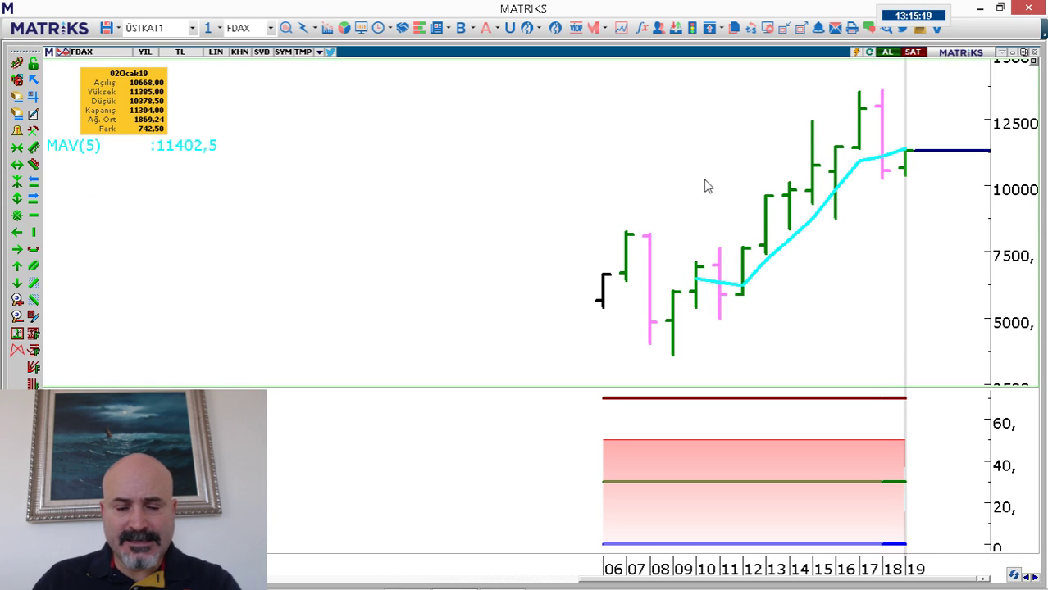
left_click(836, 133)
left_click(814, 112)
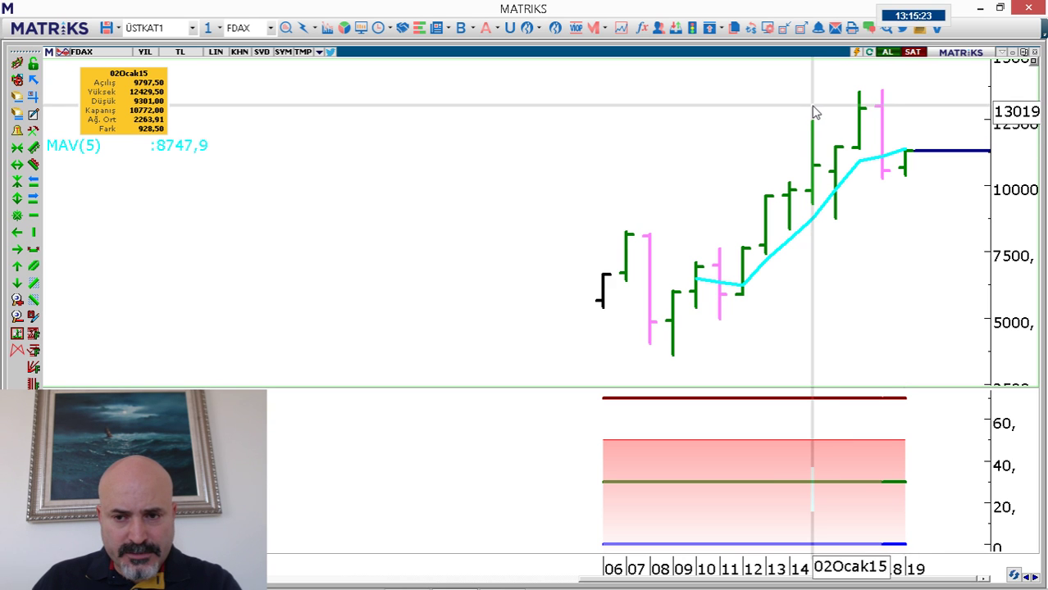
left_click(910, 140)
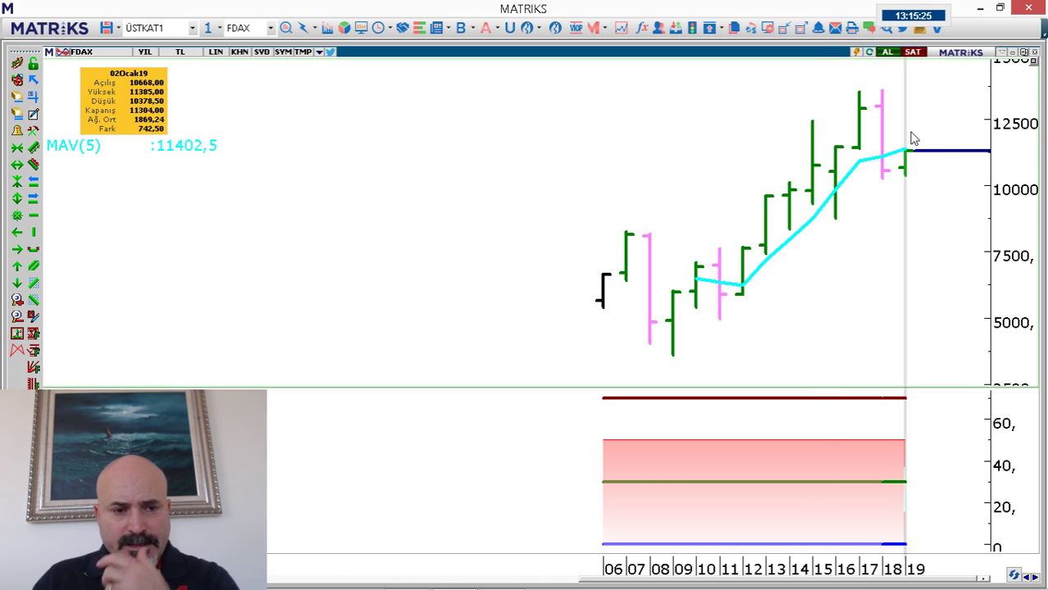
scroll(908, 161, "up", 1)
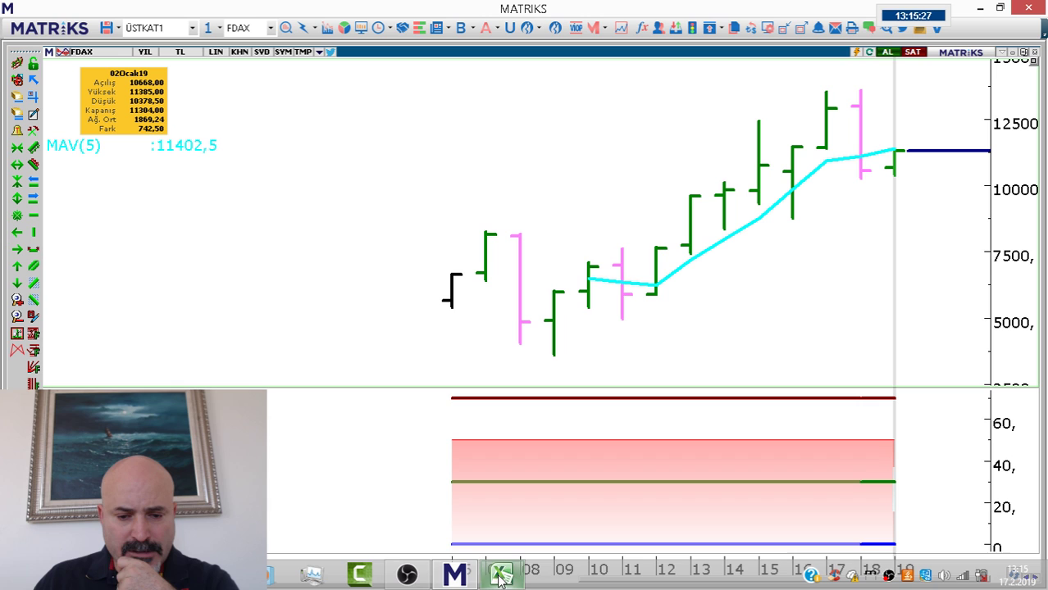
left_click(510, 572)
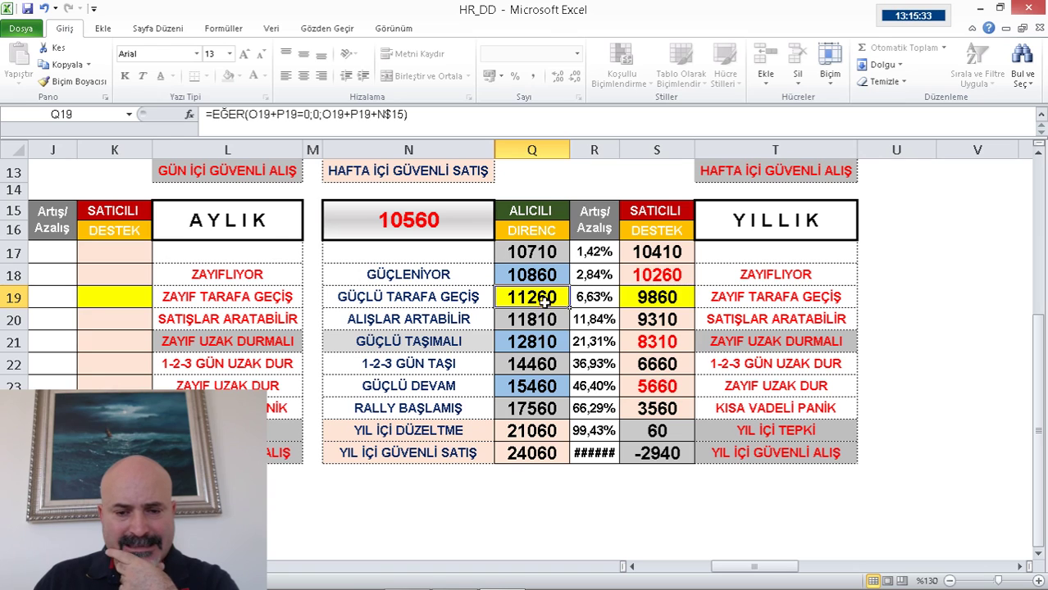
Switch to MATRIKS and set the FDAX chart to the monthly (Aylik) period to examine its trend since 2012.
left_click(453, 579)
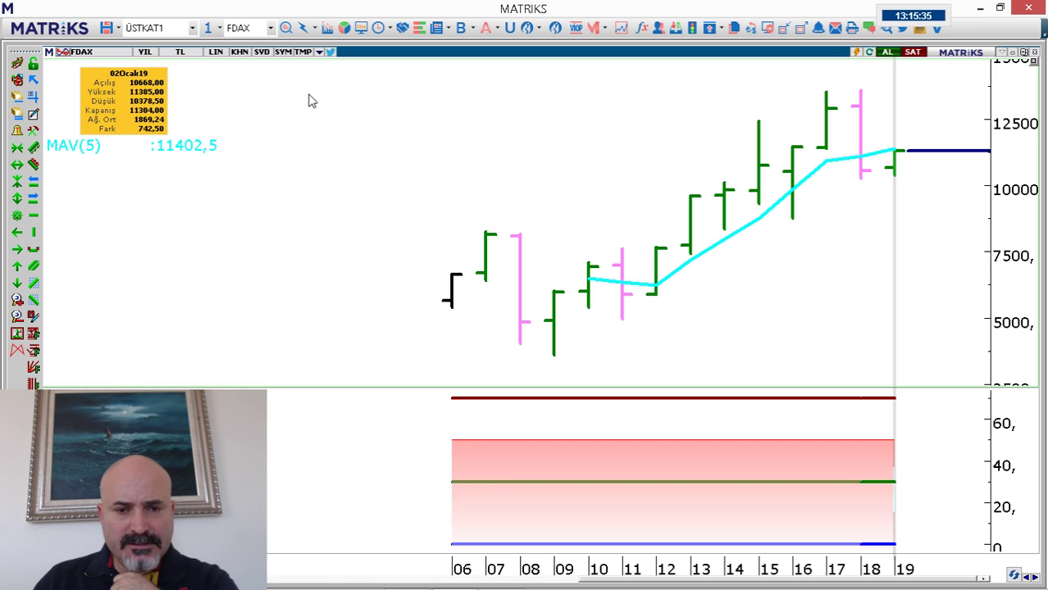
left_click(145, 52)
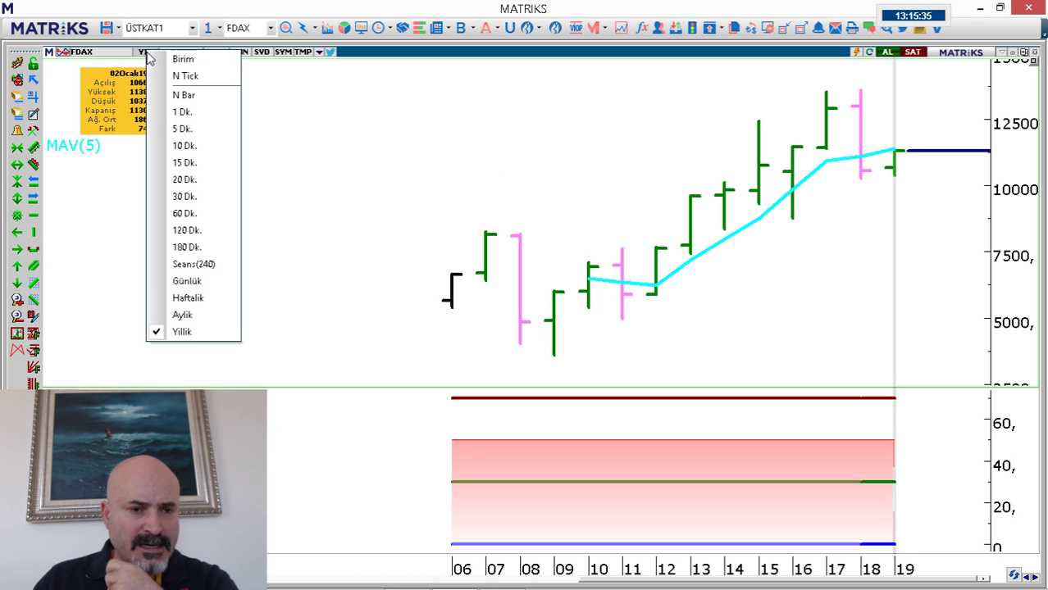
left_click(182, 315)
scroll(461, 197, "down", 3)
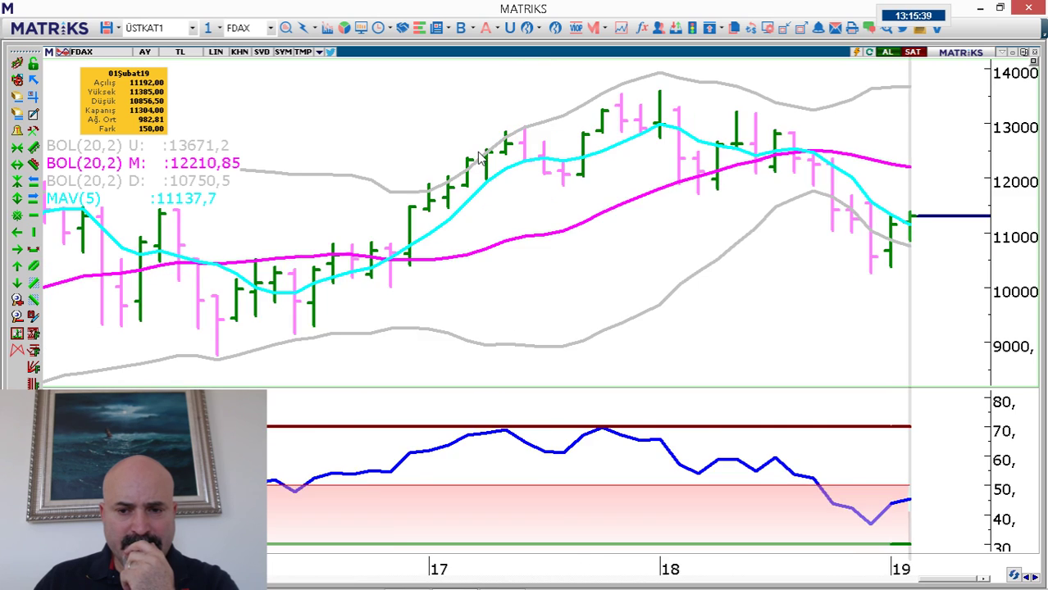
scroll(480, 153, "down", 2)
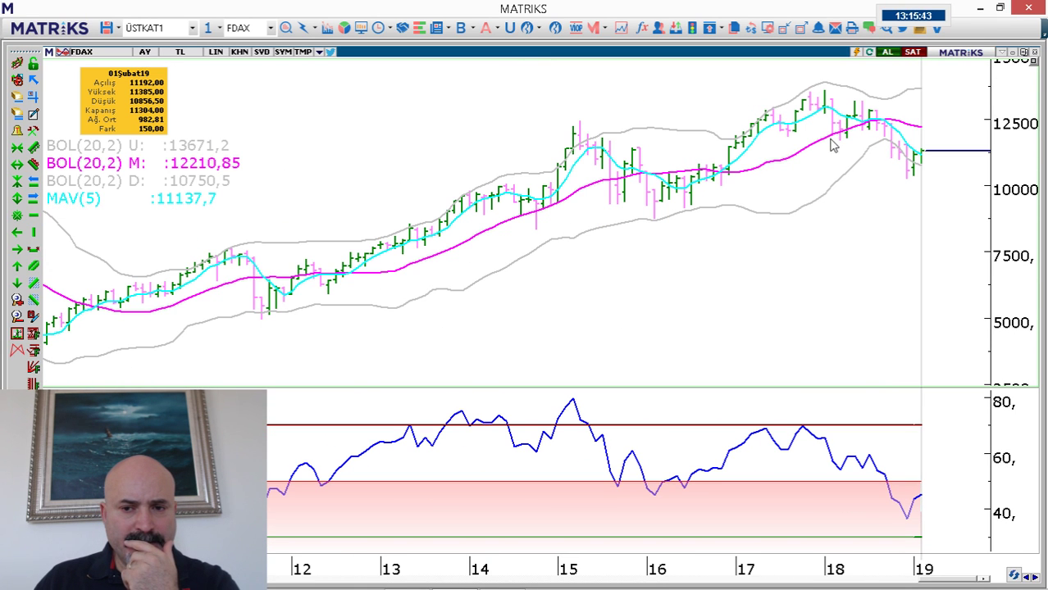
Set the FDAX chart to the weekly (Haftalik) period so that the 2016–2019 bars are in view.
left_click(145, 51)
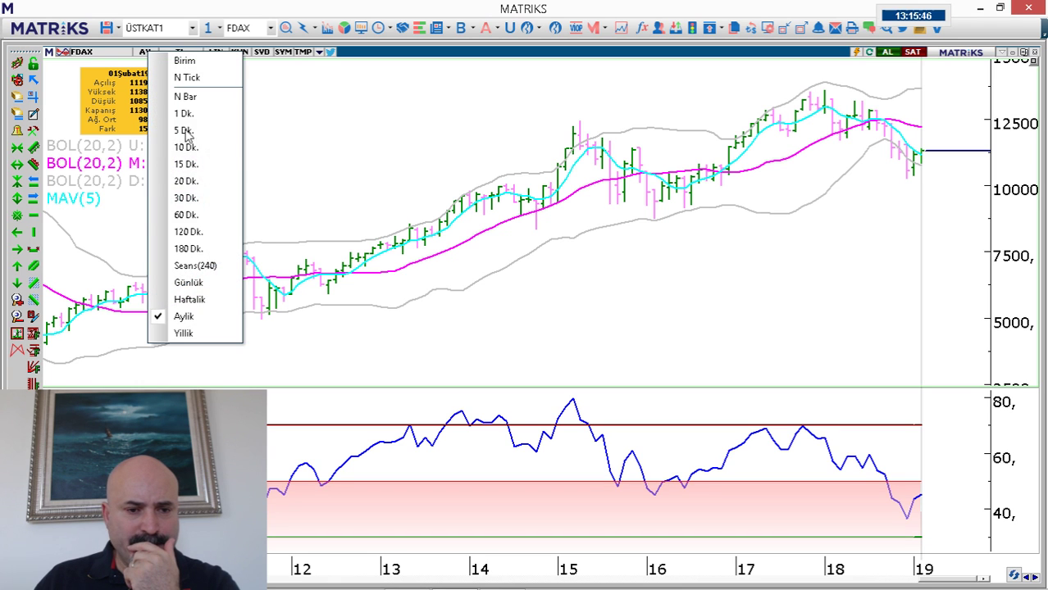
left_click(195, 302)
scroll(689, 196, "down", 2)
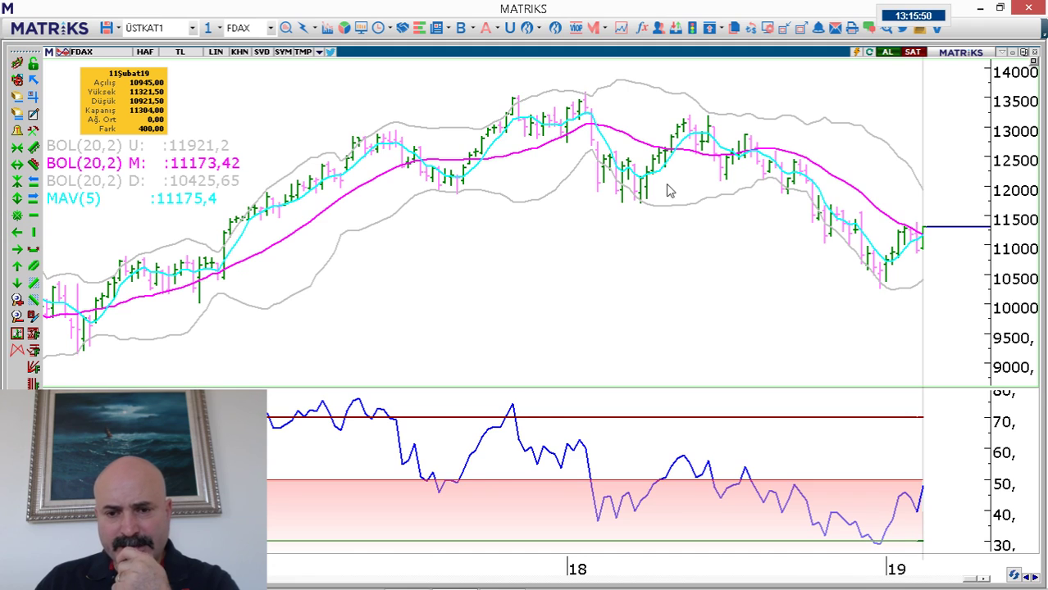
scroll(666, 194, "down", 2)
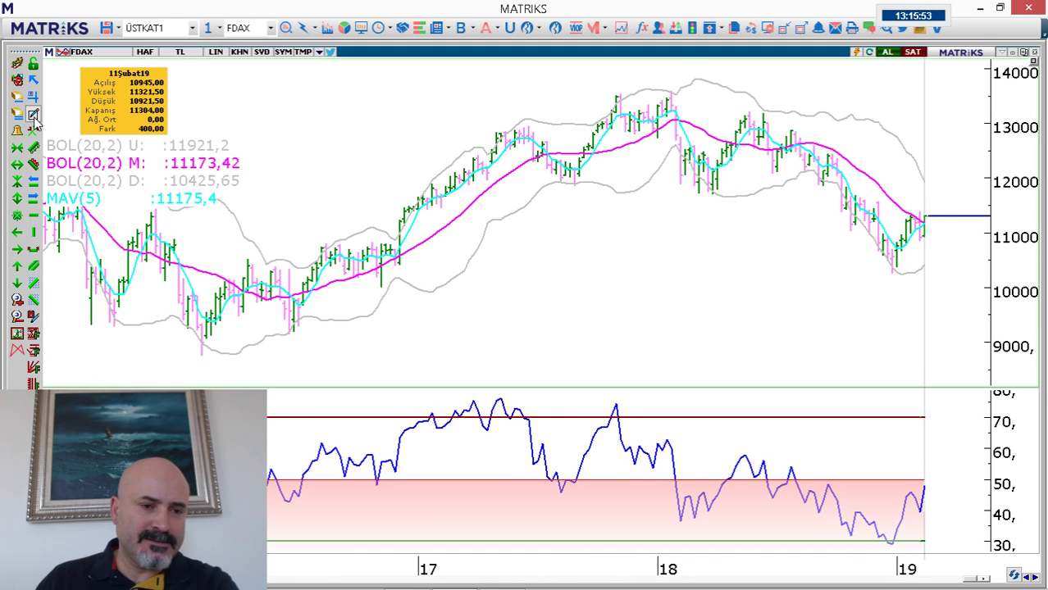
Draw a horizontal trend line at about 11,630 from late 2016 onward and sketch three freehand arcs above the 2017–2018 peaks.
left_click_drag(391, 195, 966, 198)
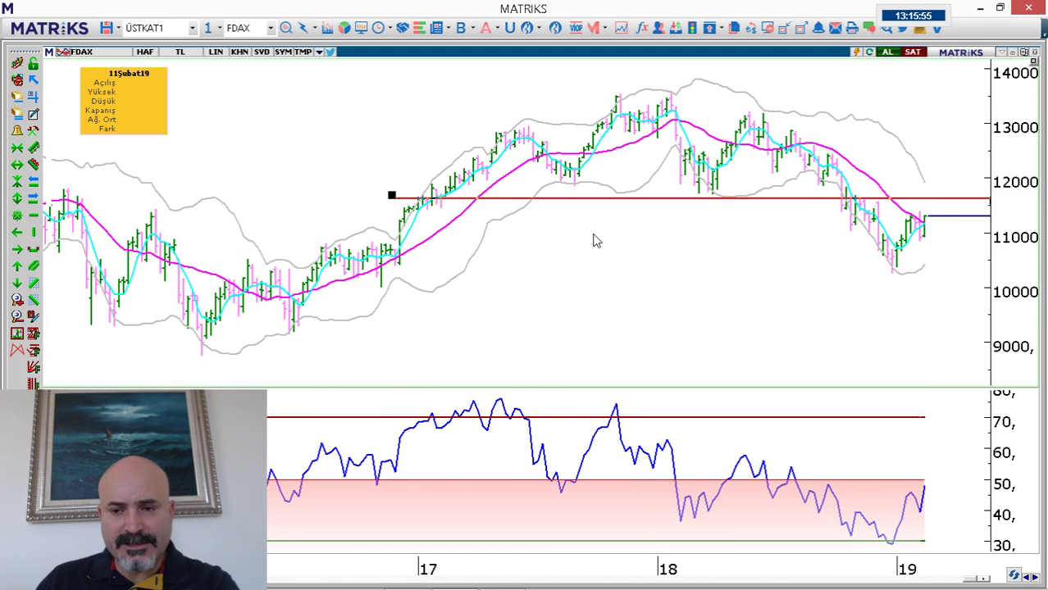
left_click(19, 85)
key("Escape")
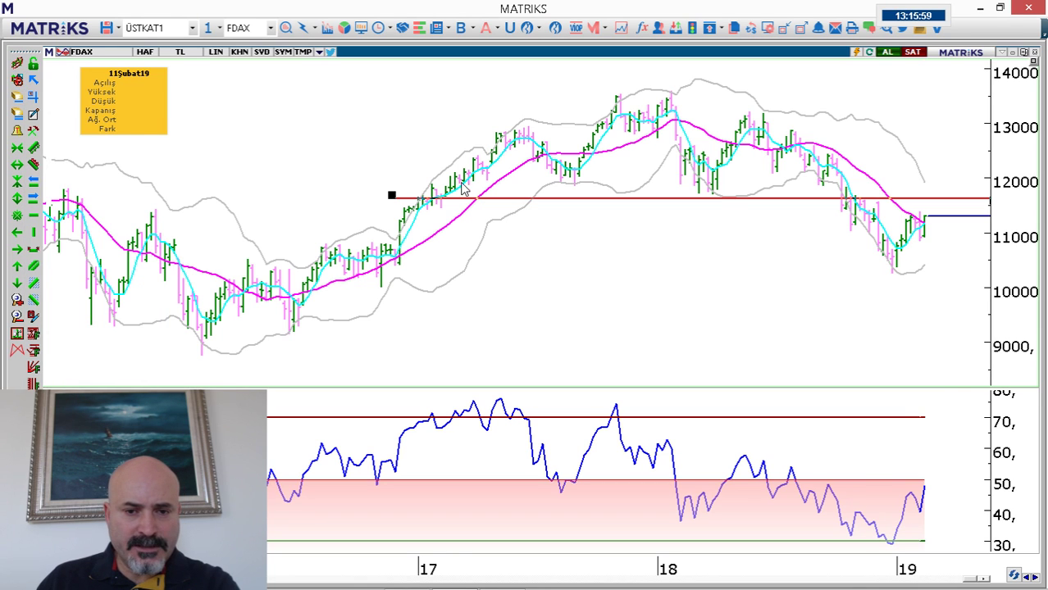
mouse_move(430, 155)
left_mouse_down()
mouse_move(468, 117)
mouse_move(566, 144)
mouse_move(645, 82)
mouse_move(693, 105)
mouse_move(807, 110)
mouse_move(865, 164)
left_mouse_up()
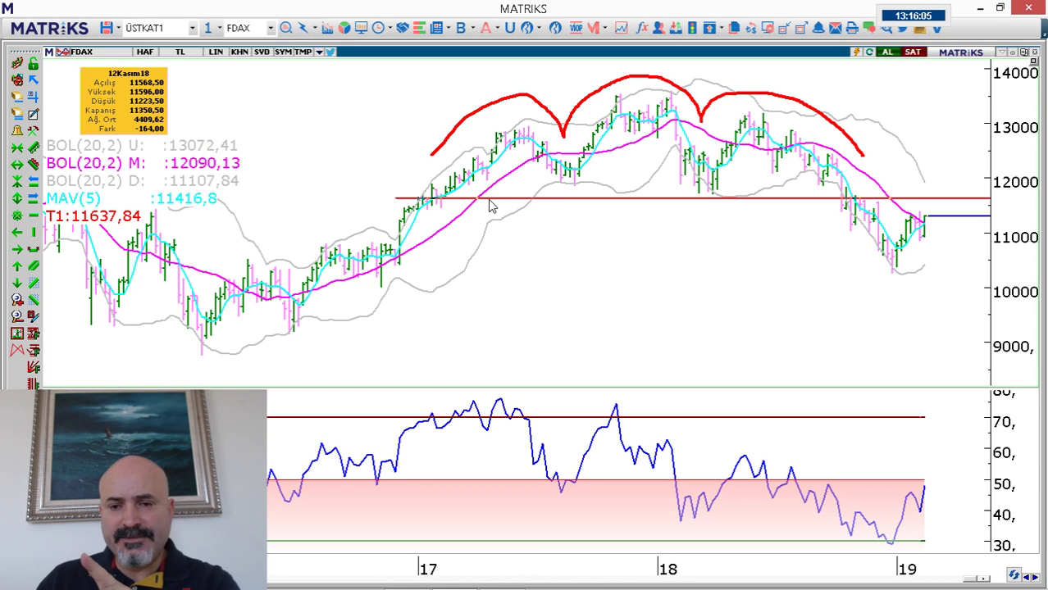
mouse_move(493, 208)
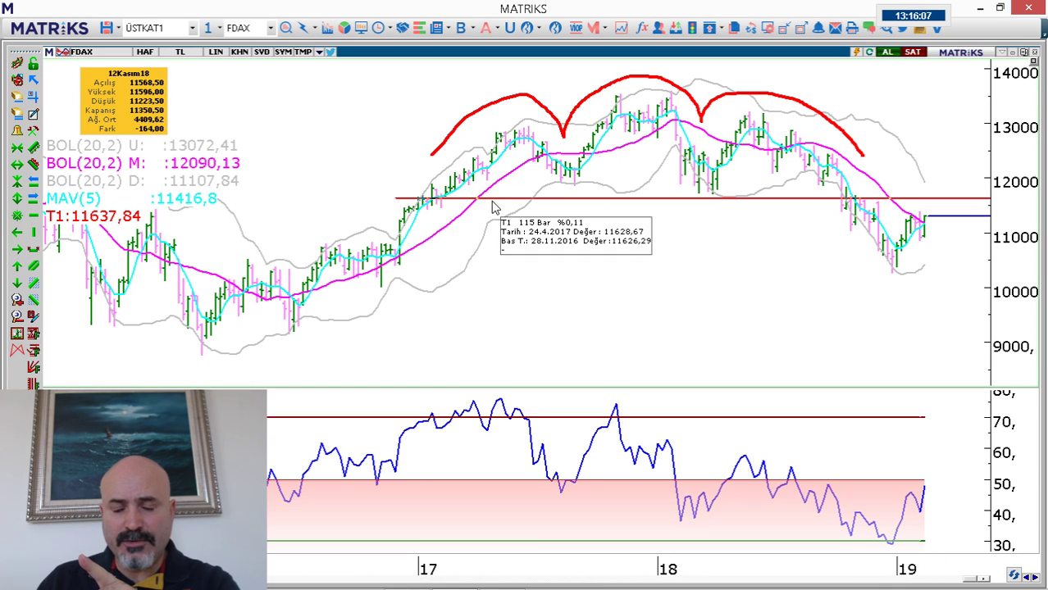
Review the longer FDAX history and redraw the three adjoining freehand arcs over the 2017–2018 peaks.
scroll(495, 208, "down", 5)
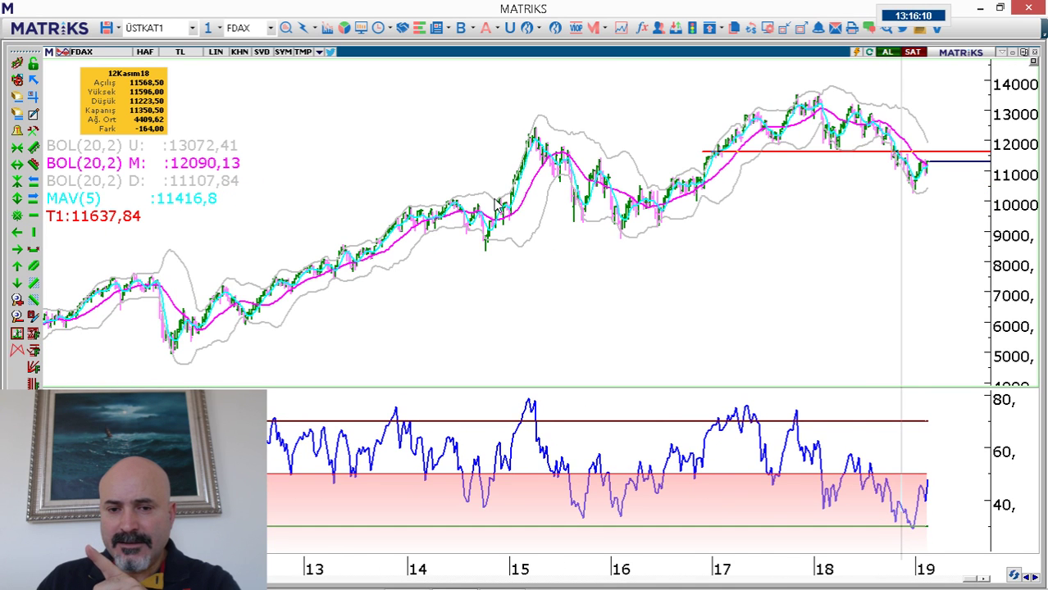
scroll(496, 205, "down", 4)
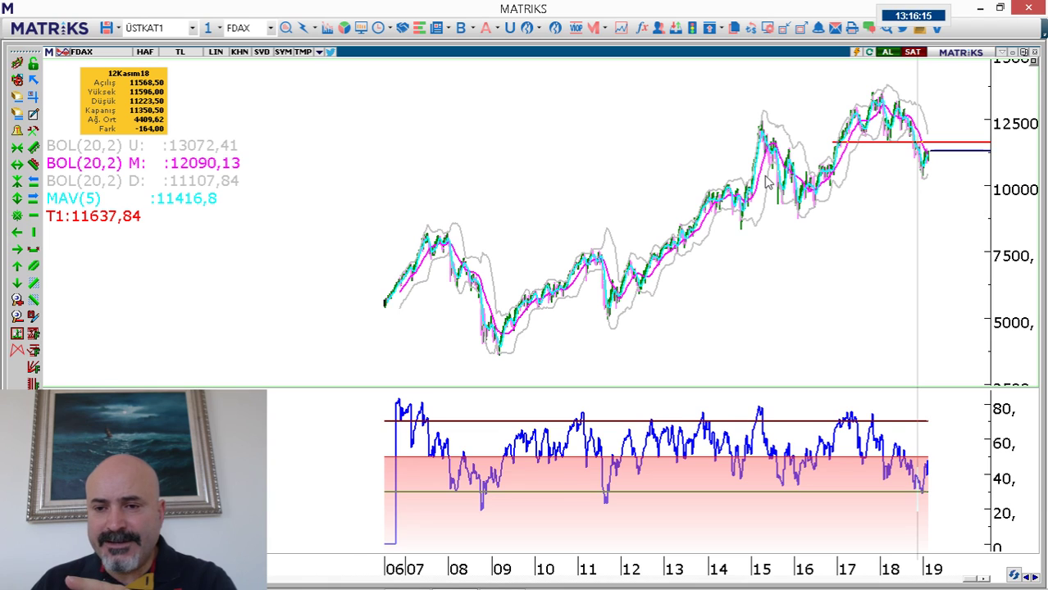
scroll(767, 182, "down", 1)
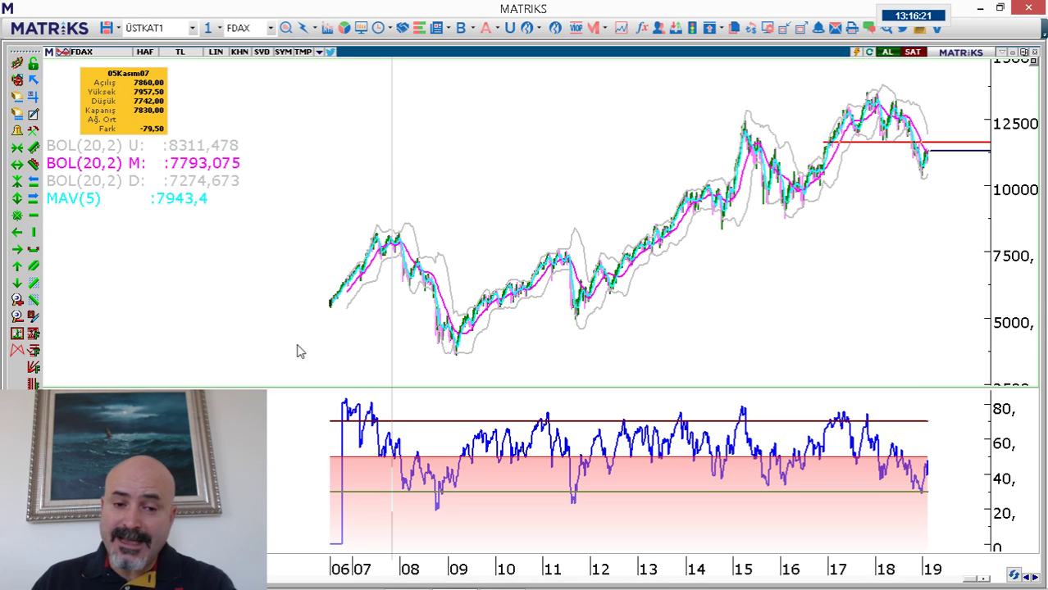
scroll(605, 205, "up", 2)
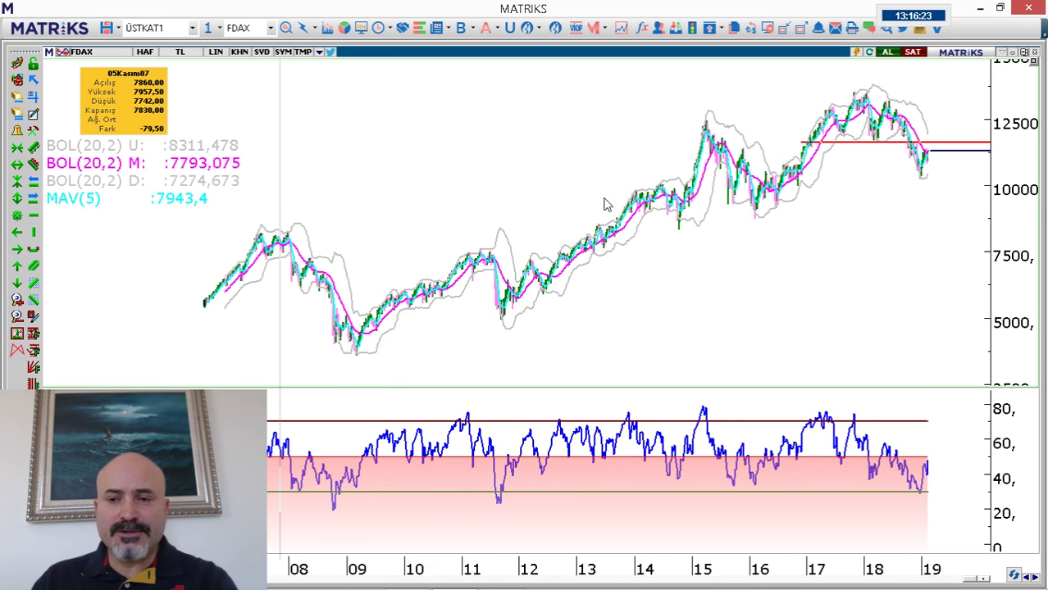
scroll(605, 205, "up", 4)
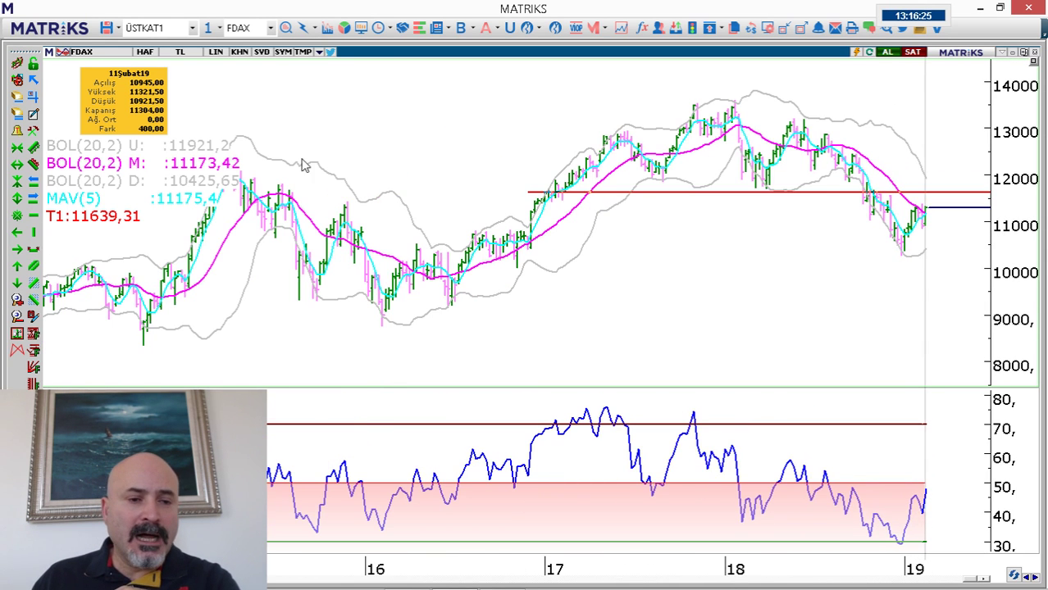
left_click(33, 115)
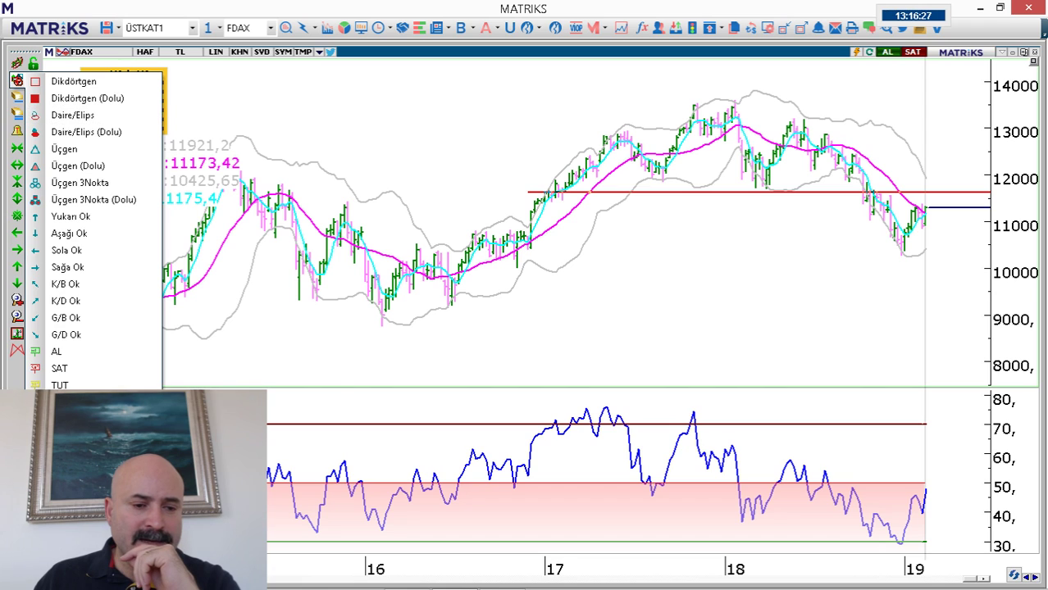
left_click(127, 370)
mouse_move(571, 145)
left_mouse_down()
mouse_move(638, 100)
mouse_move(679, 100)
mouse_move(764, 129)
mouse_move(829, 115)
mouse_move(856, 141)
left_mouse_up()
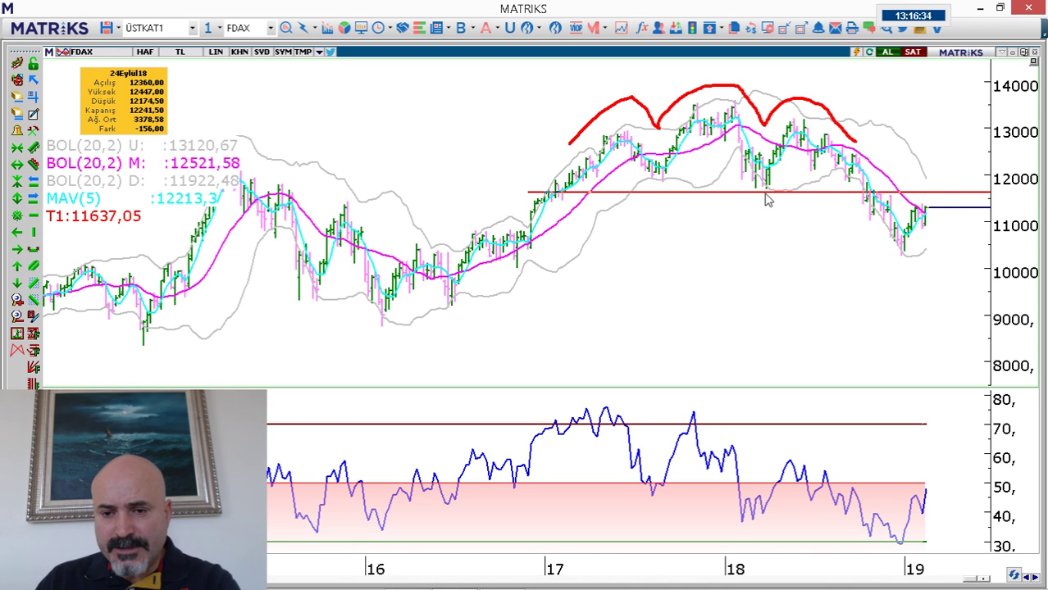
Project the pattern's height below the horizontal trend line with a vertical line and move the horizontal line down to about 9,560.
left_click_drag(766, 190, 764, 101)
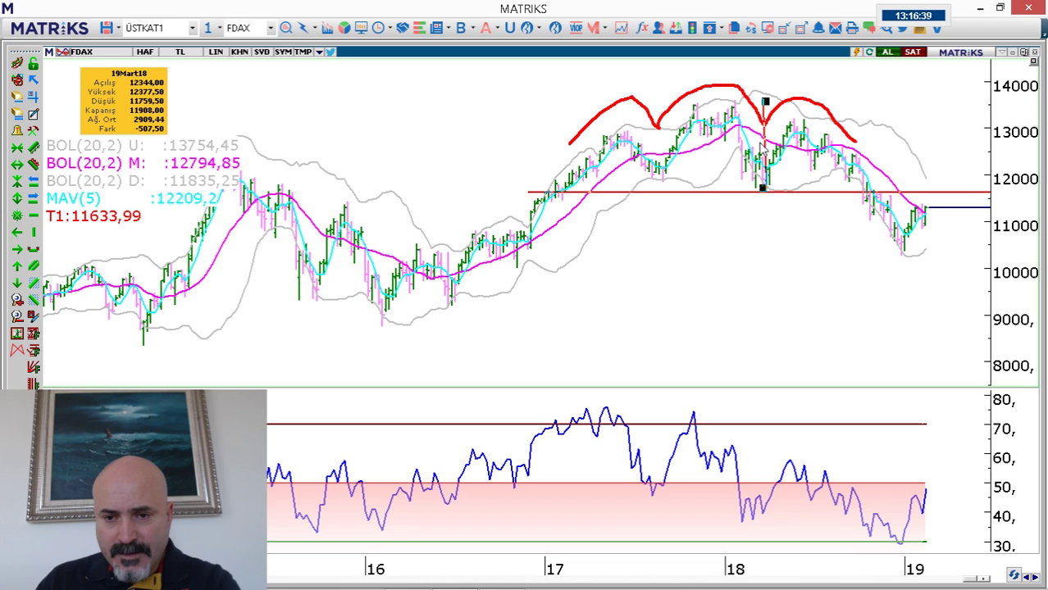
left_click_drag(764, 148, 761, 242)
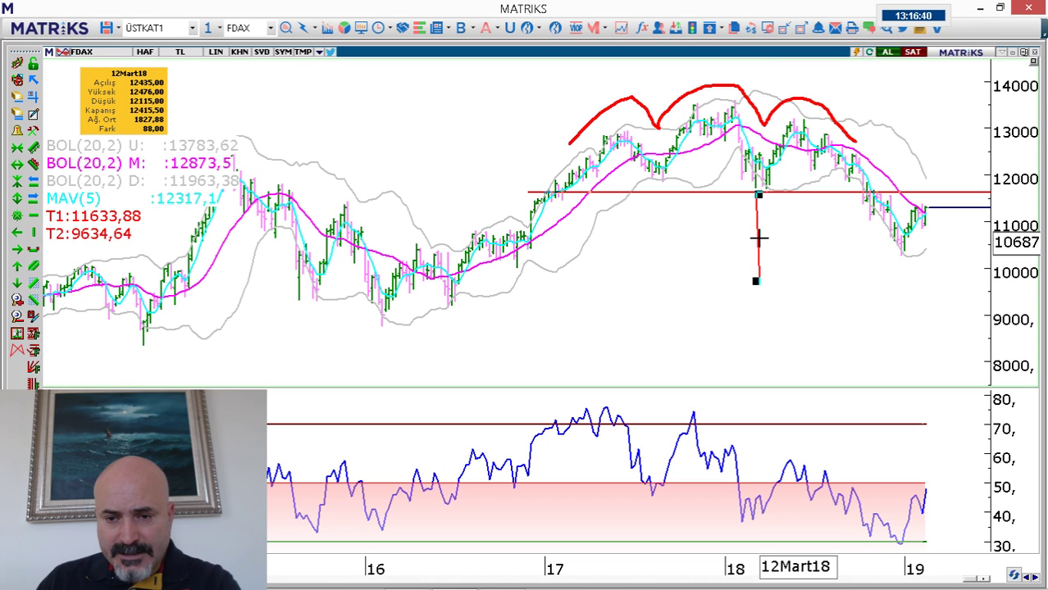
left_click_drag(691, 193, 634, 289)
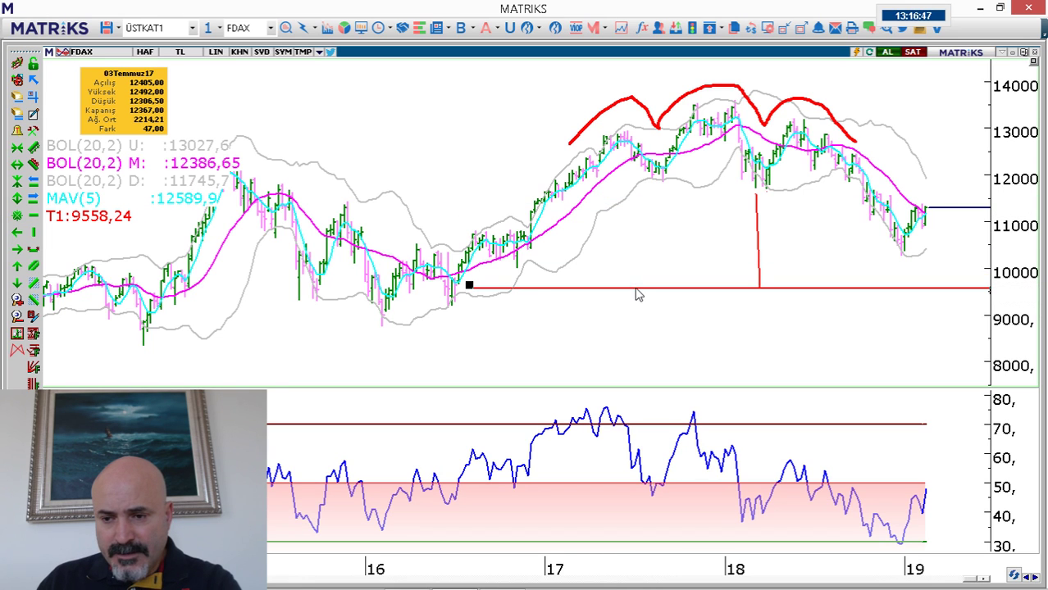
mouse_move(516, 291)
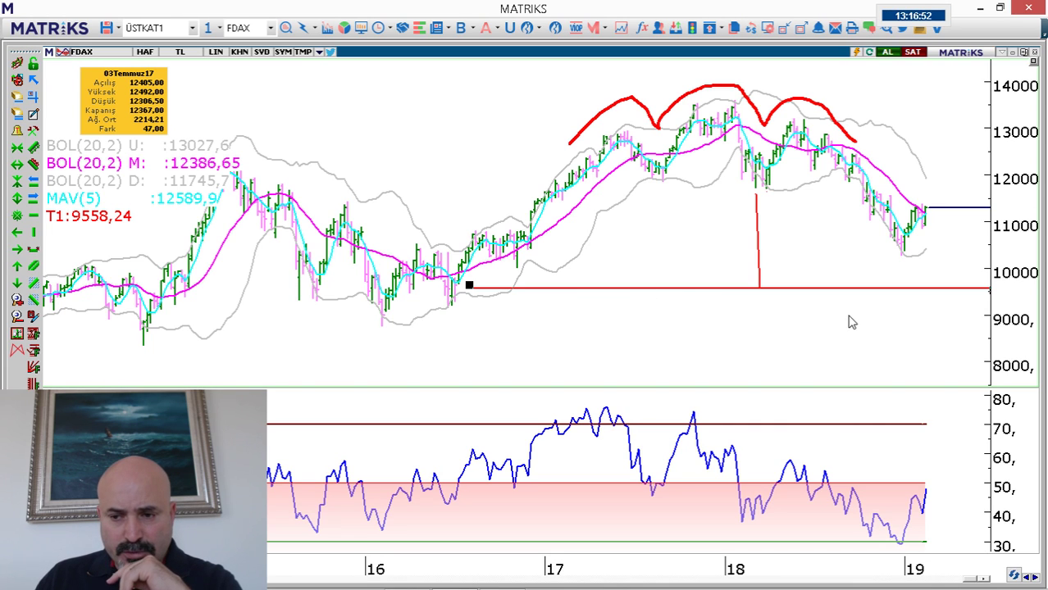
left_click(928, 135)
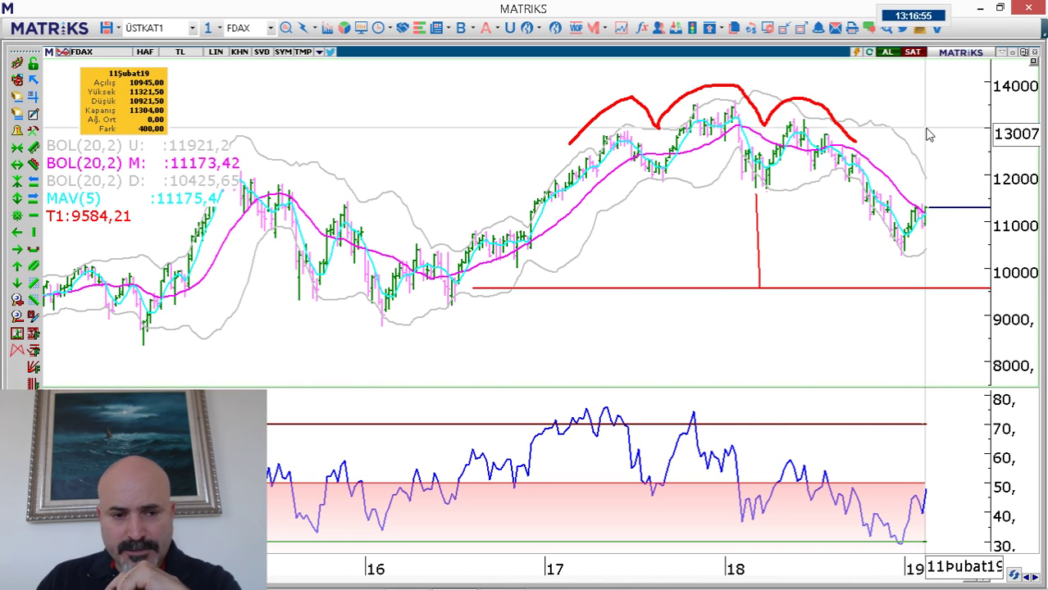
left_click(396, 172)
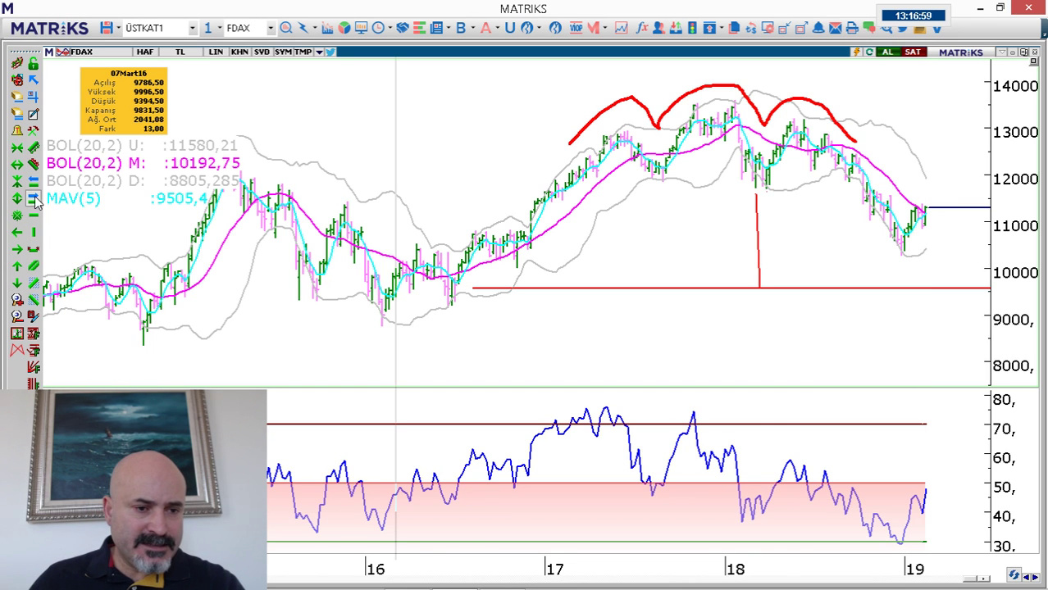
Load the XU100 symbol in the weekly chart and show its bars from 2015 to 2019.
scroll(172, 235, "up", 5)
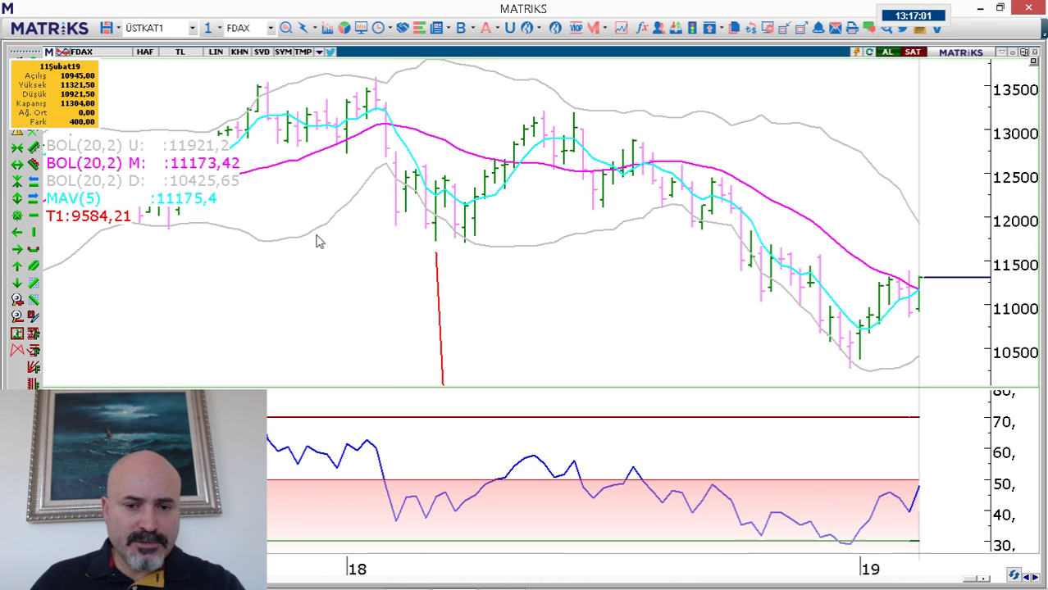
scroll(582, 204, "down", 2)
scroll(585, 202, "down", 2)
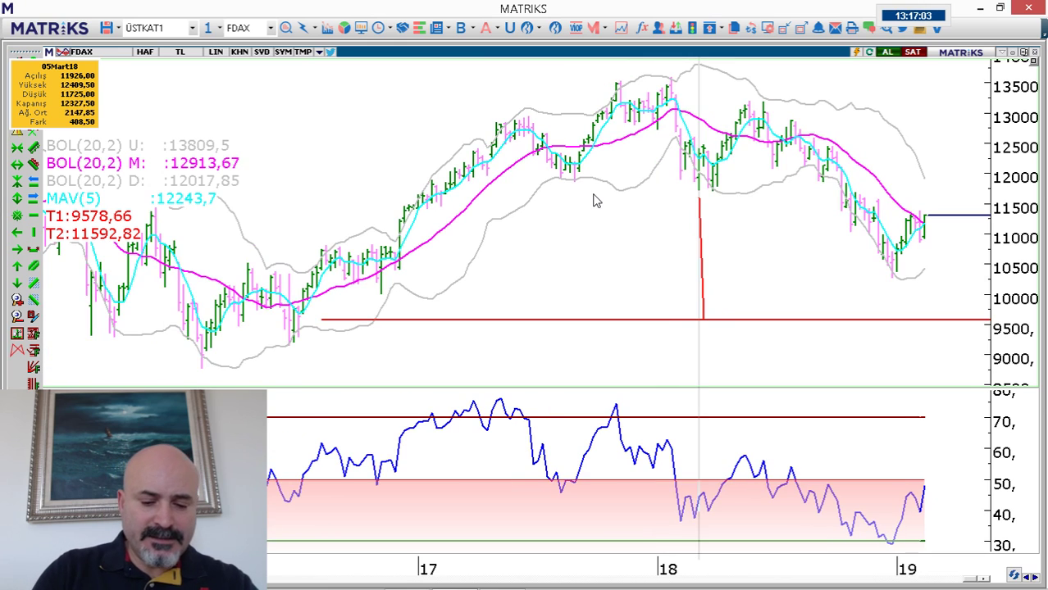
type("xu100")
key("Return")
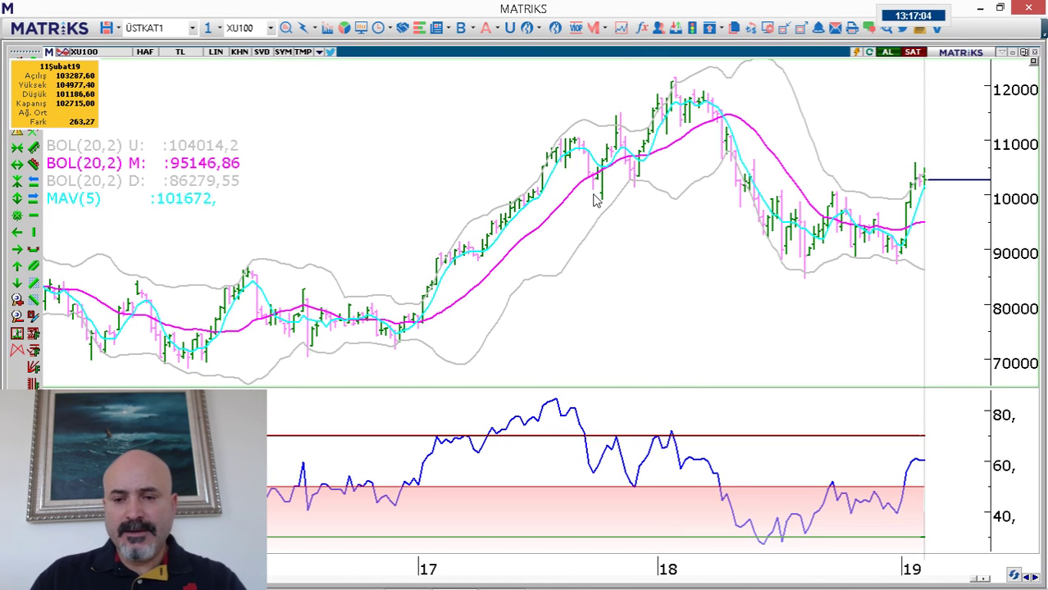
scroll(403, 179, "down", 1)
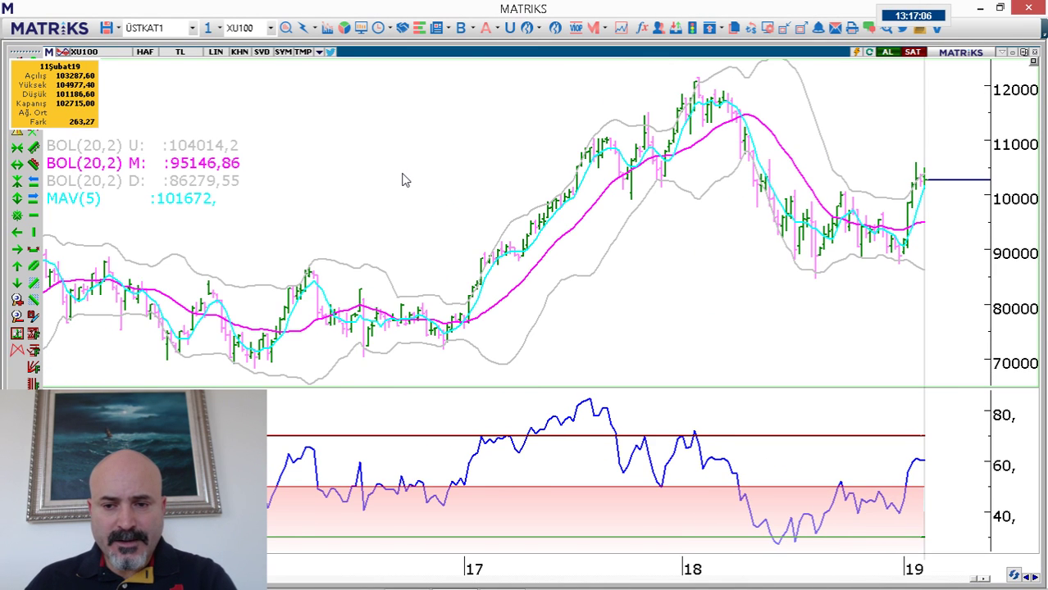
Draw a descending trend line along the early-2018 XU100 highs and a horizontal trend line at about 113,000 beneath them.
scroll(403, 180, "down", 1)
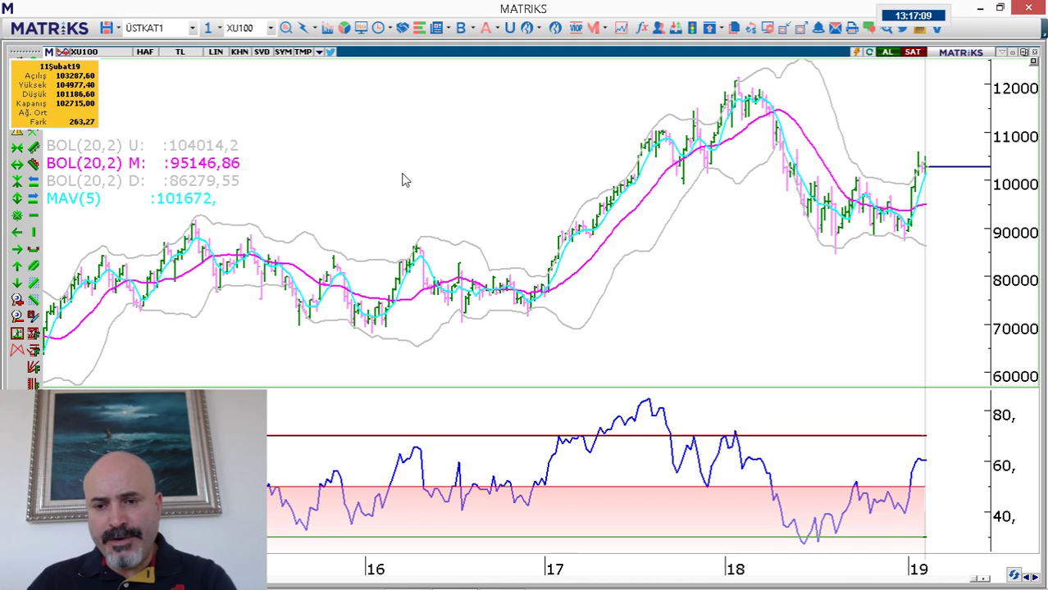
scroll(403, 181, "down", 1)
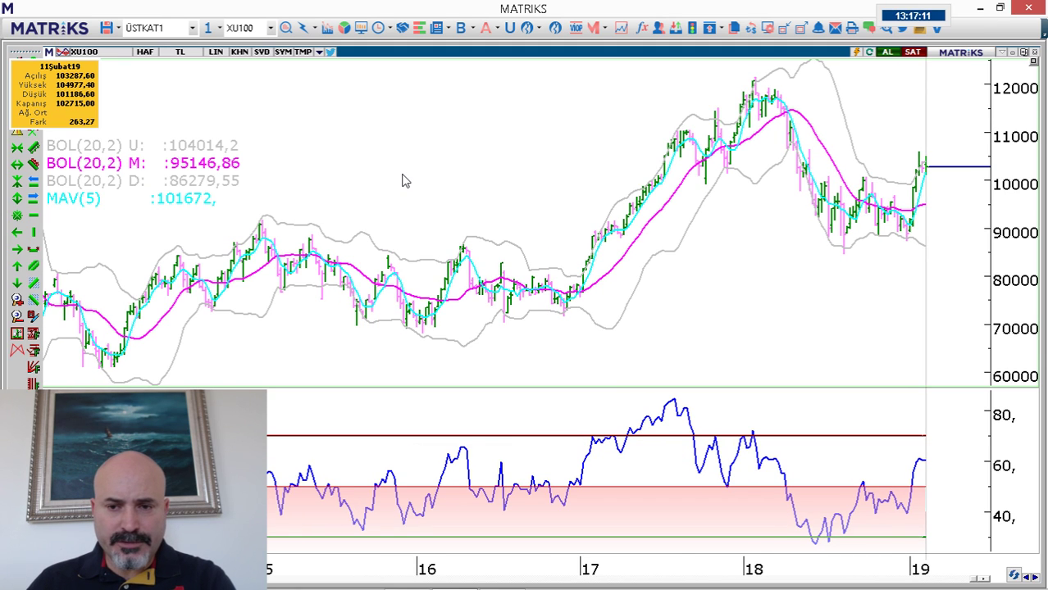
scroll(403, 181, "up", 3)
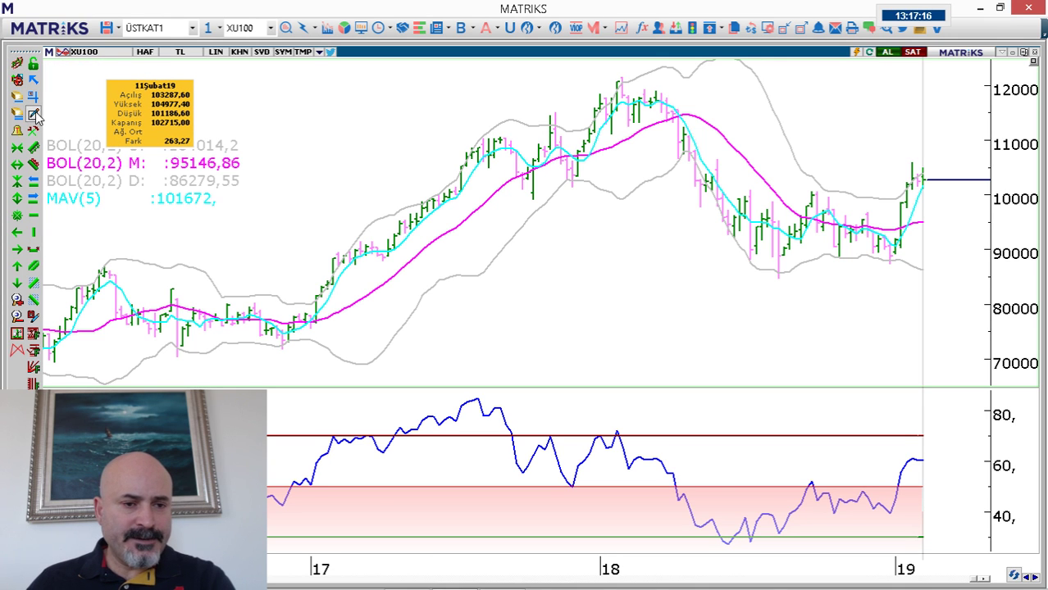
scroll(623, 188, "down", 2)
scroll(623, 188, "down", 3)
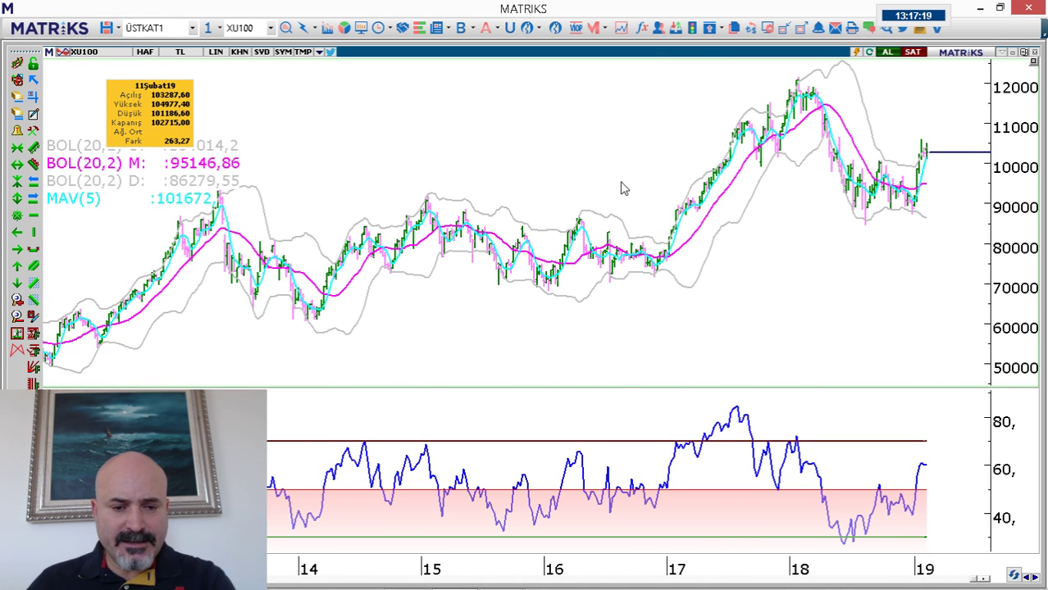
scroll(623, 188, "up", 5)
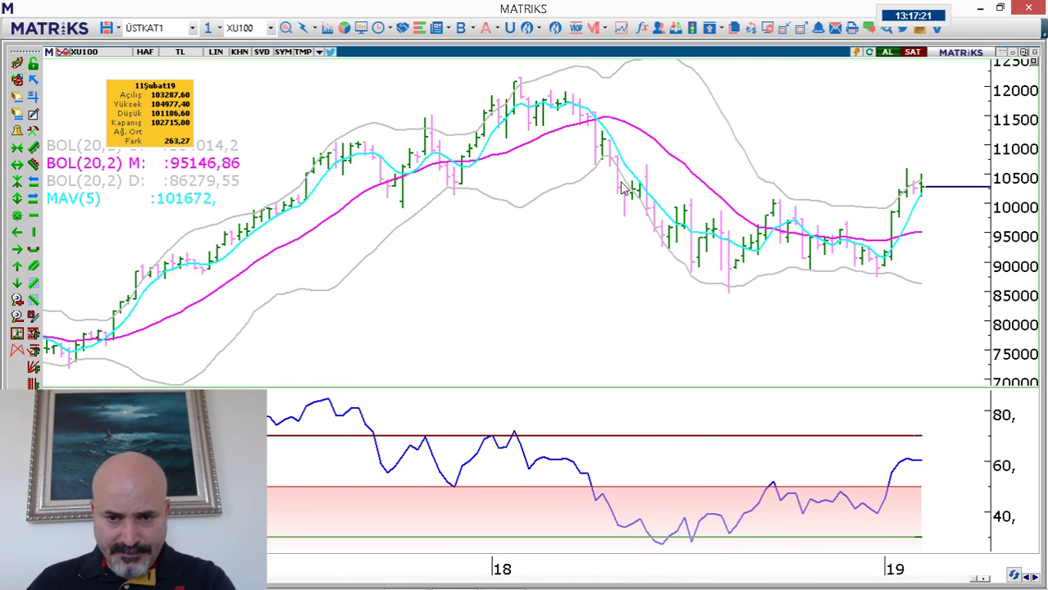
left_click_drag(513, 75, 647, 124)
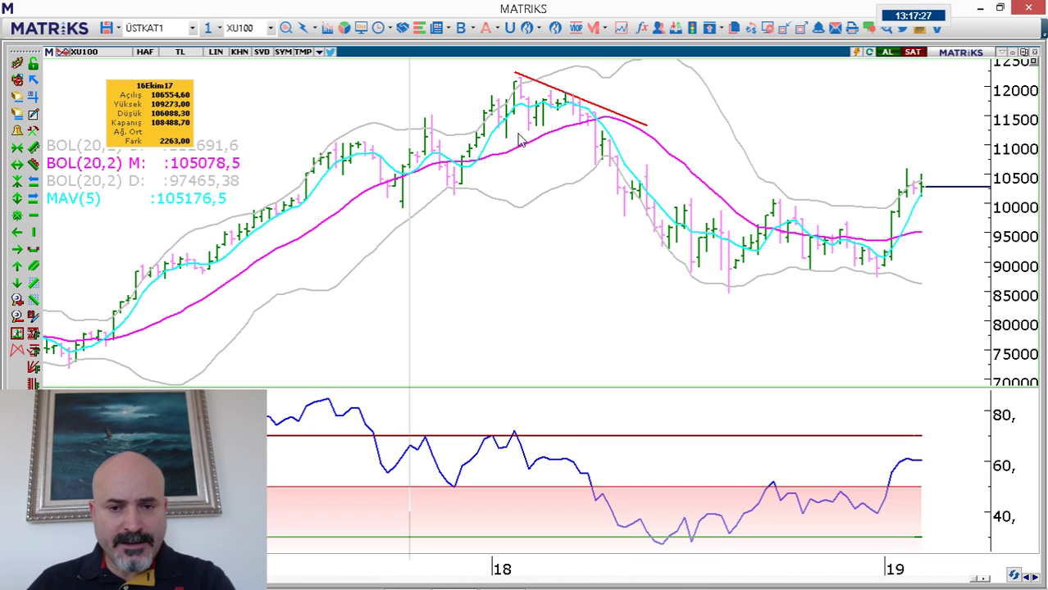
left_click_drag(472, 134, 658, 130)
left_click_drag(580, 135, 550, 128)
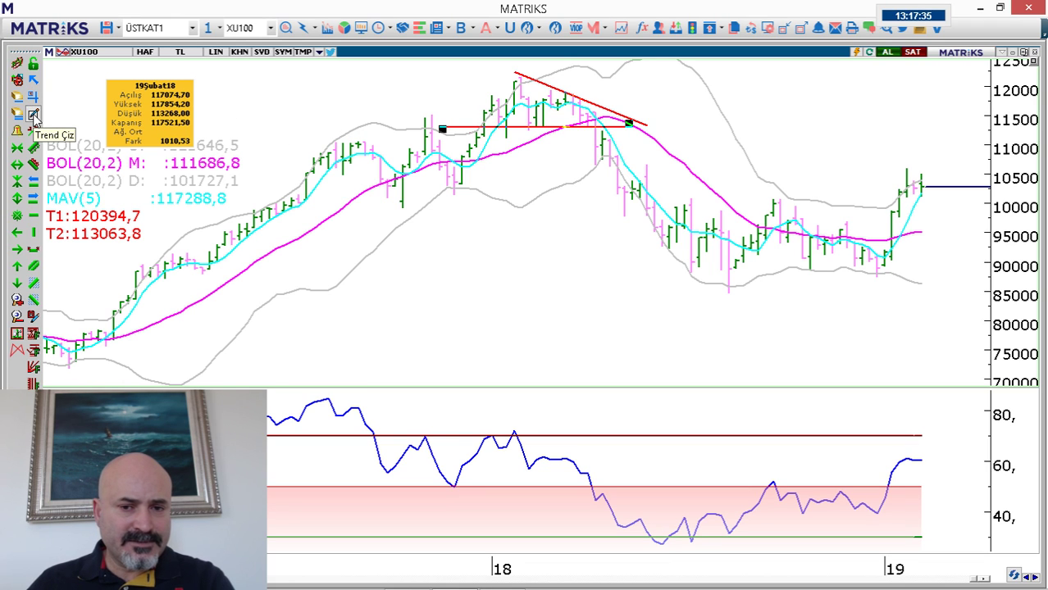
Sketch adjoining freehand arcs over the early-2018 peaks along the descending trend line and clear them.
left_click(17, 81)
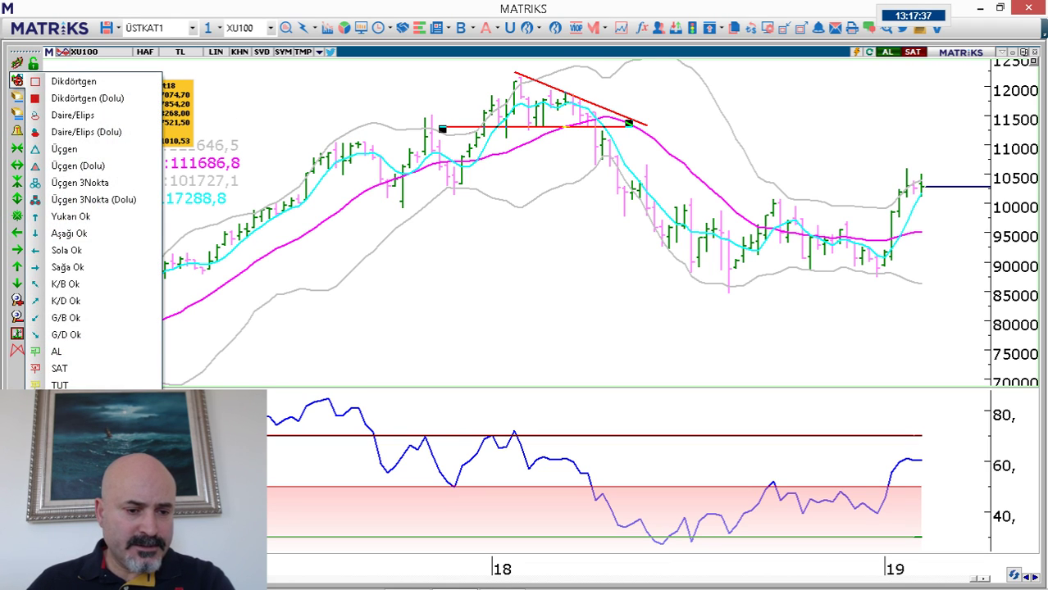
mouse_move(476, 115)
left_mouse_down()
mouse_move(527, 86)
mouse_move(583, 96)
left_mouse_up()
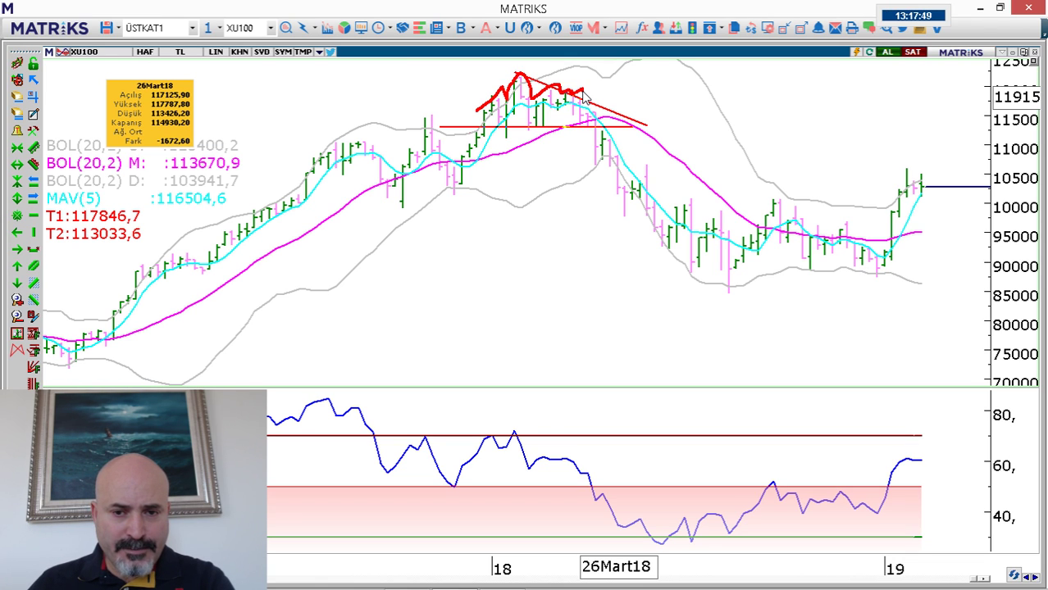
left_click_drag(584, 97, 585, 97)
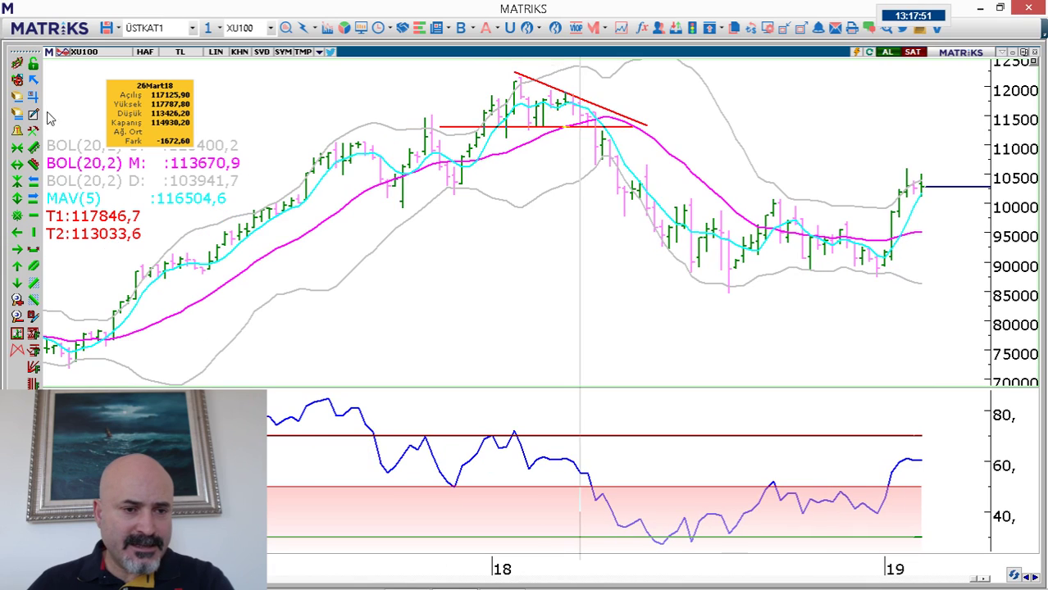
Trace the triangle's sloping side and base freehand, sketch the decline from its base to the August 2018 low, and clear the sketch.
left_click(17, 80)
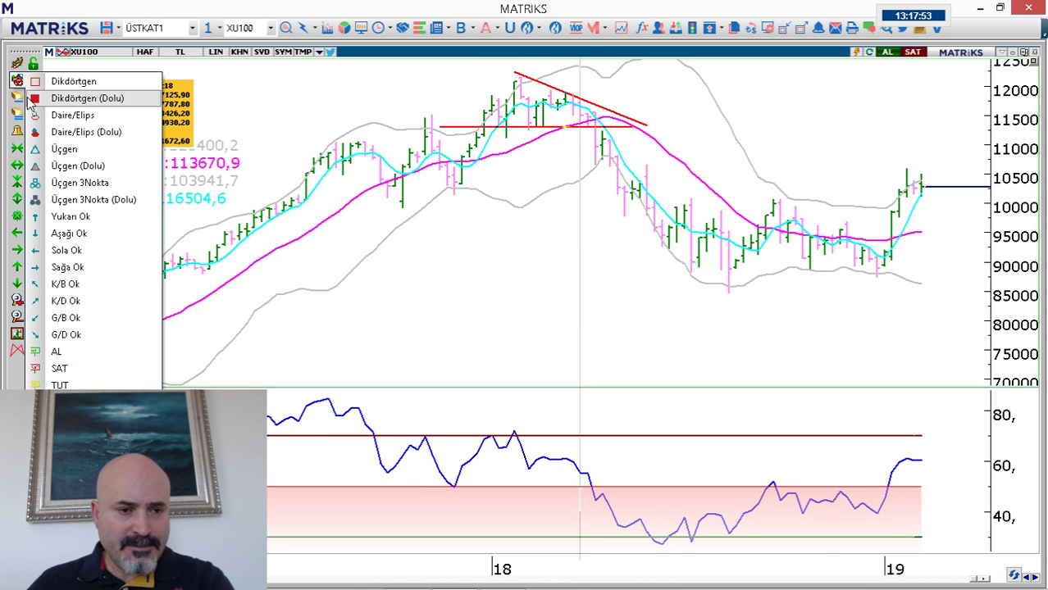
left_click(643, 107)
left_click_drag(644, 108, 504, 78)
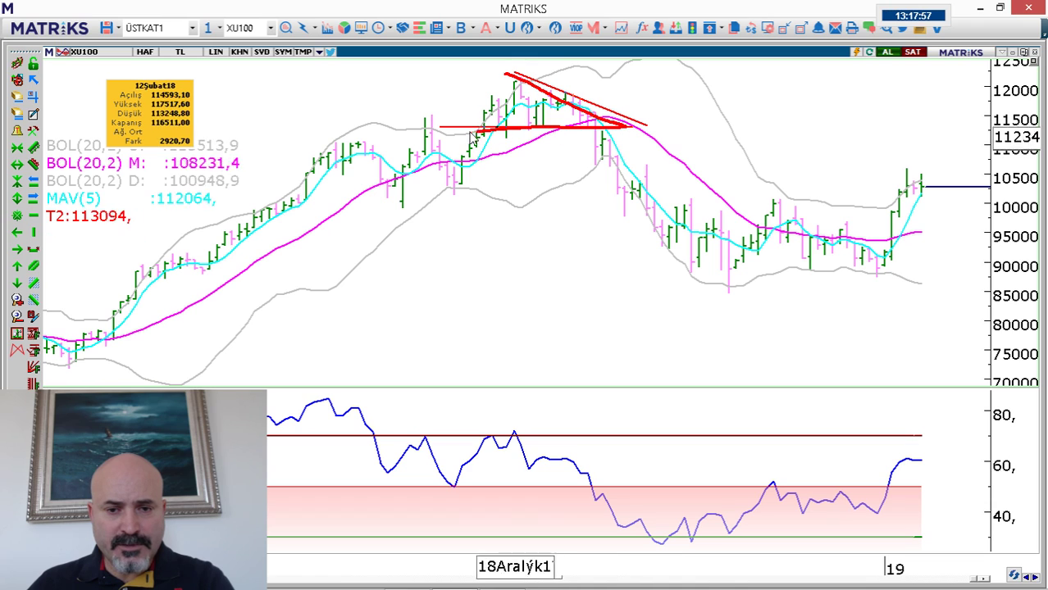
mouse_move(607, 143)
left_mouse_down()
mouse_move(645, 215)
mouse_move(692, 245)
mouse_move(715, 281)
left_mouse_up()
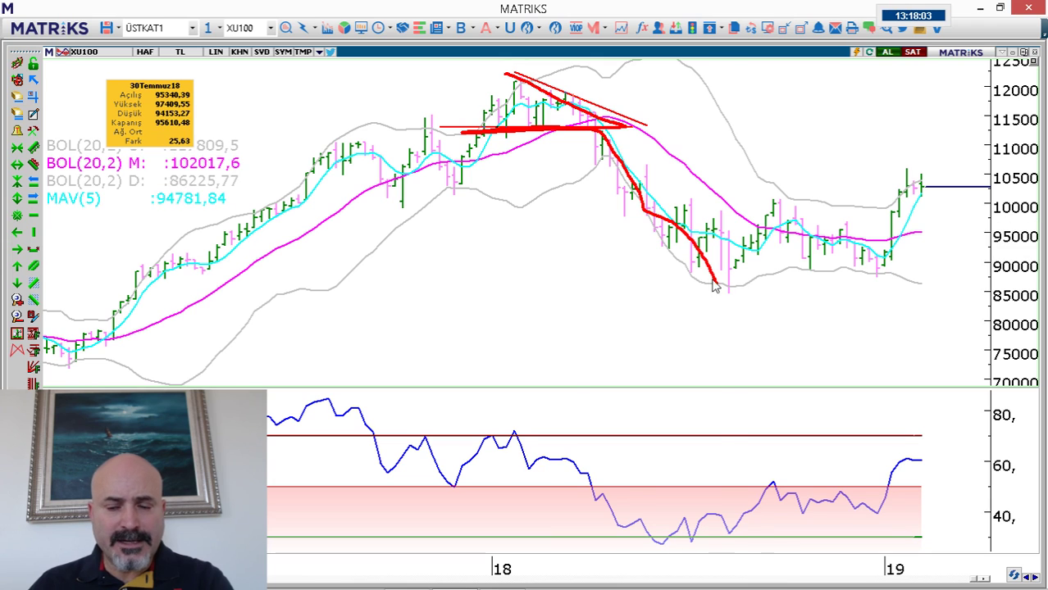
key("Escape")
Apply the IKINC template to the weekly XU100 chart and show its bars from before 2017 to 2019.
scroll(535, 222, "down", 1)
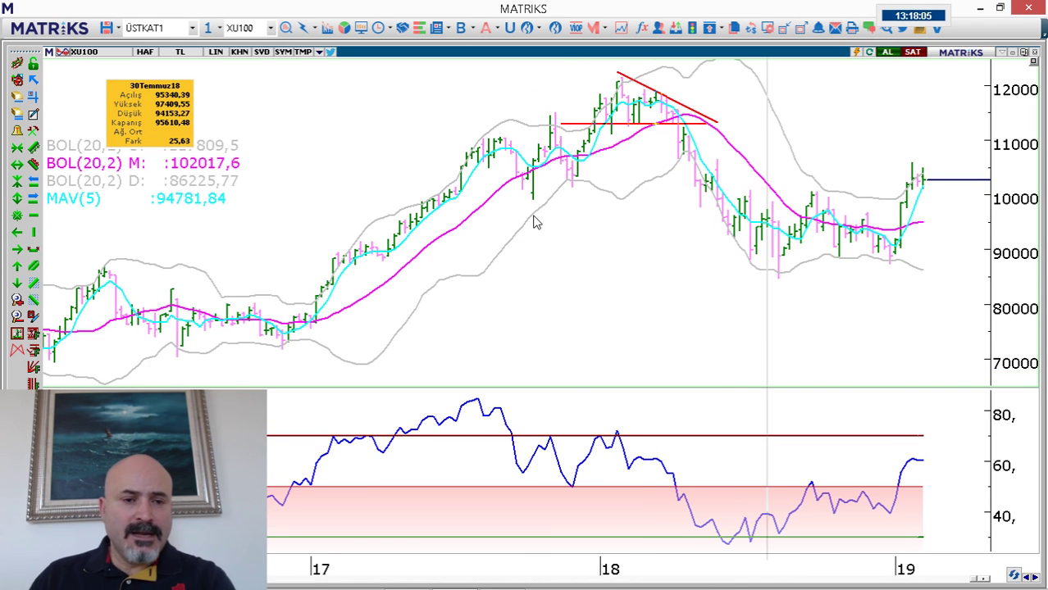
scroll(661, 199, "down", 1)
scroll(661, 199, "up", 2)
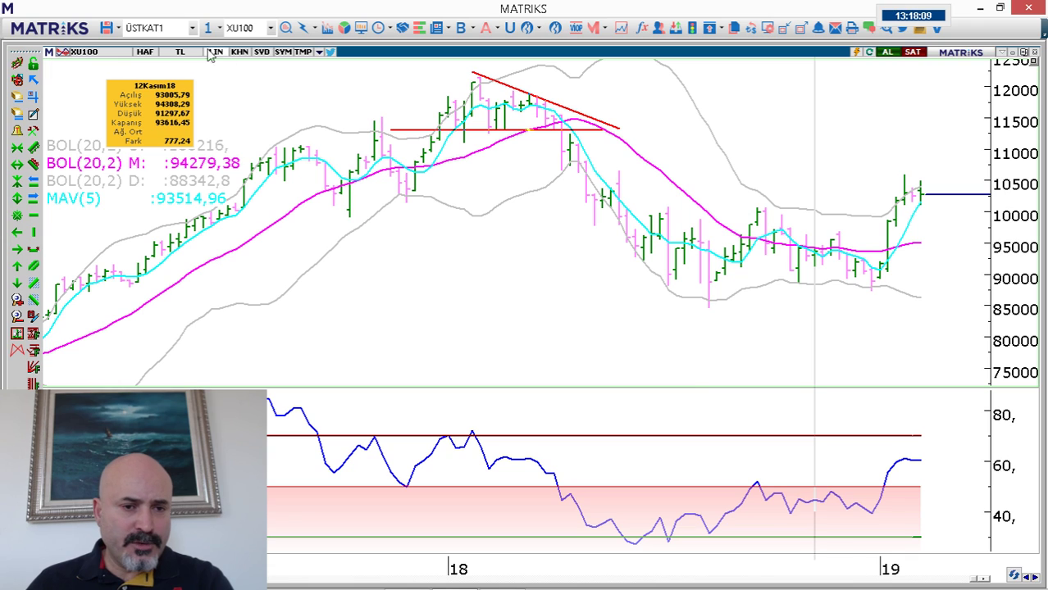
left_click(305, 52)
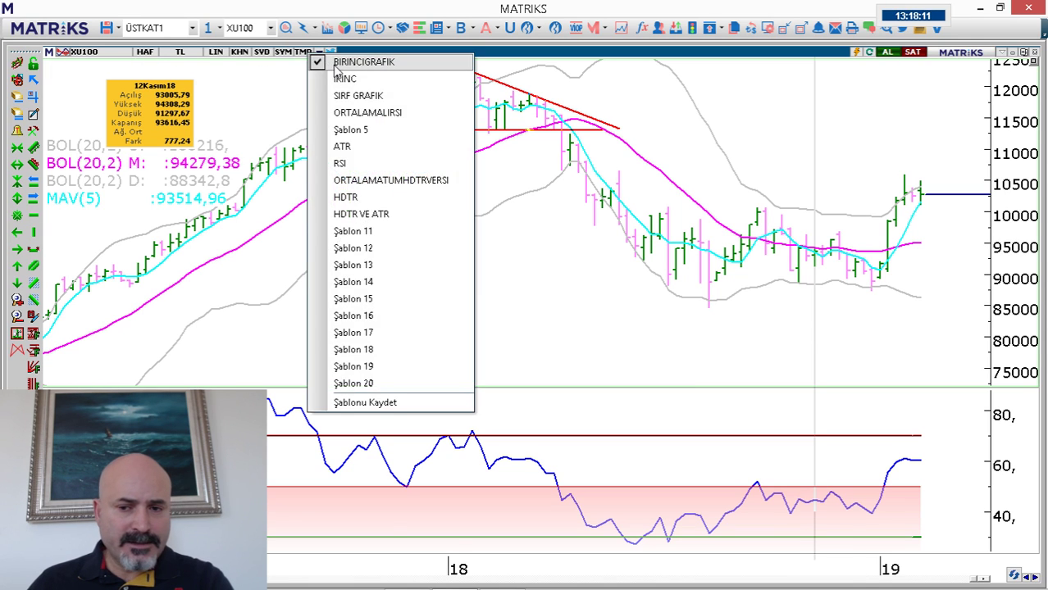
left_click(336, 73)
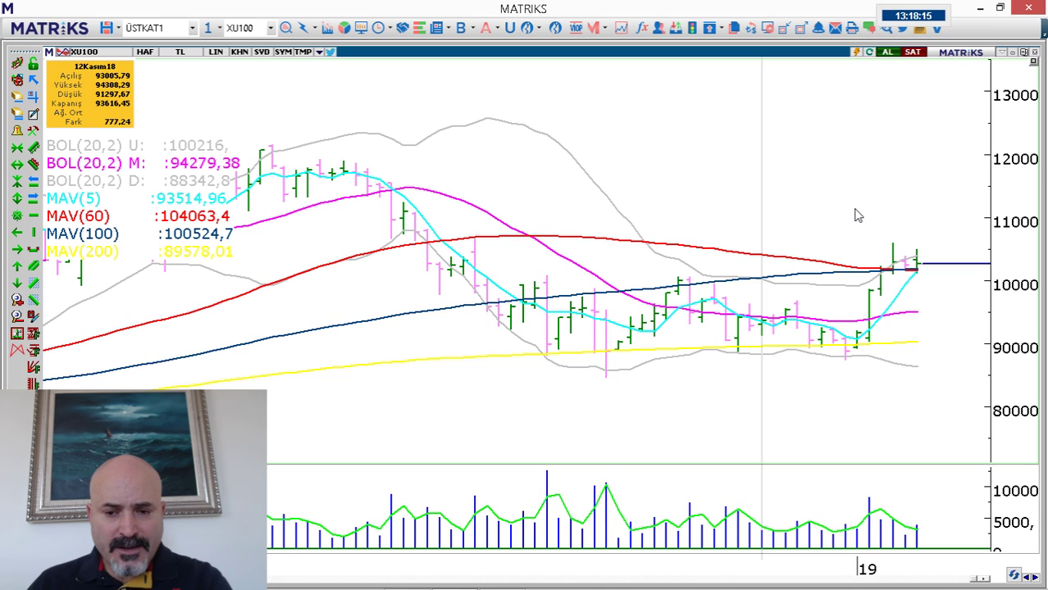
scroll(857, 216, "down", 4)
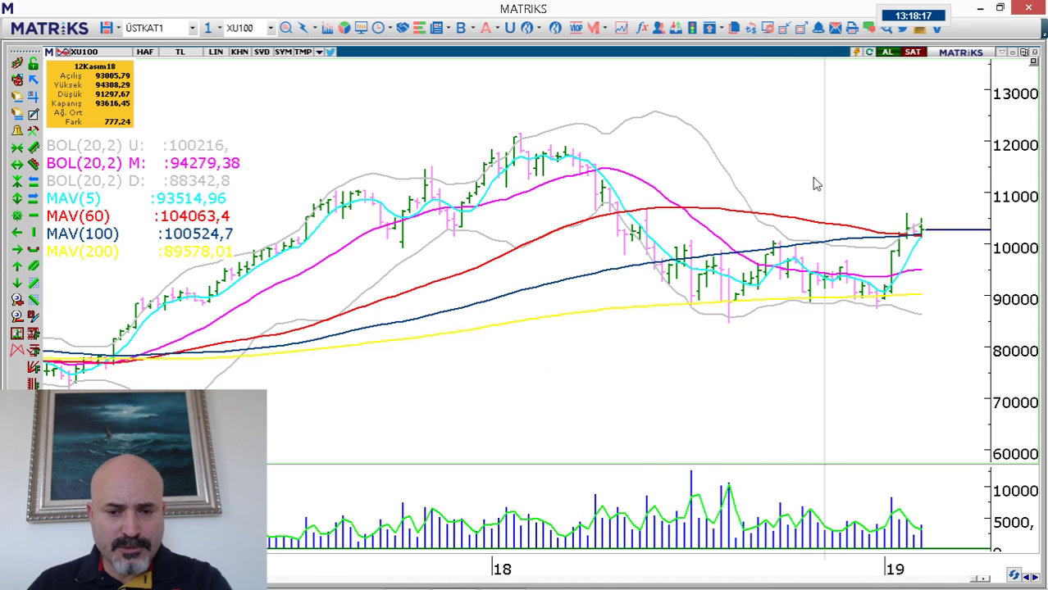
scroll(815, 184, "down", 2)
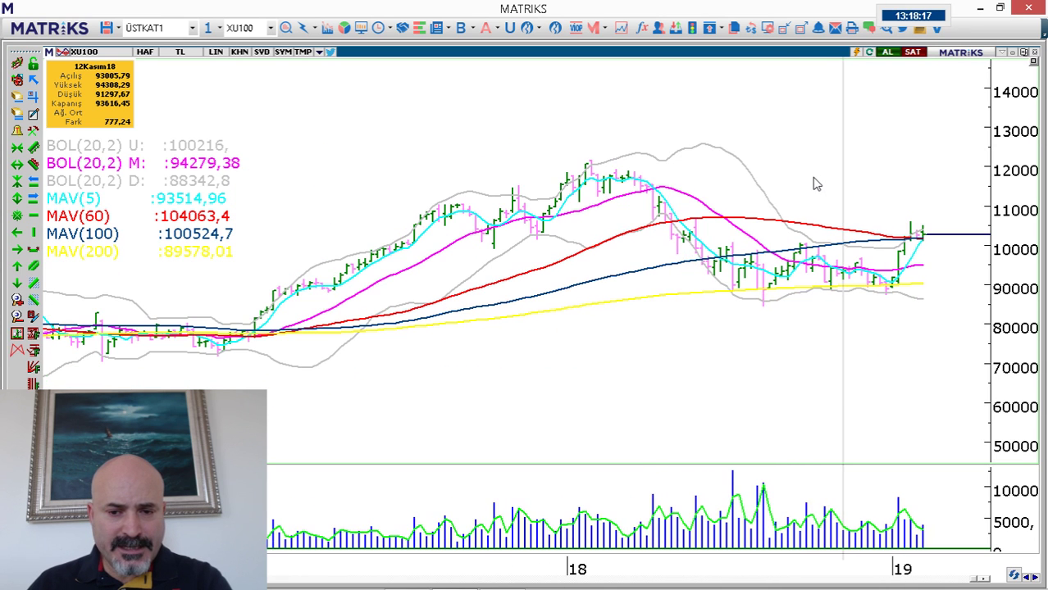
Draw two horizontal lines across the XU100 chart at about 110,700 and 106,400.
left_click(33, 216)
left_click(432, 201)
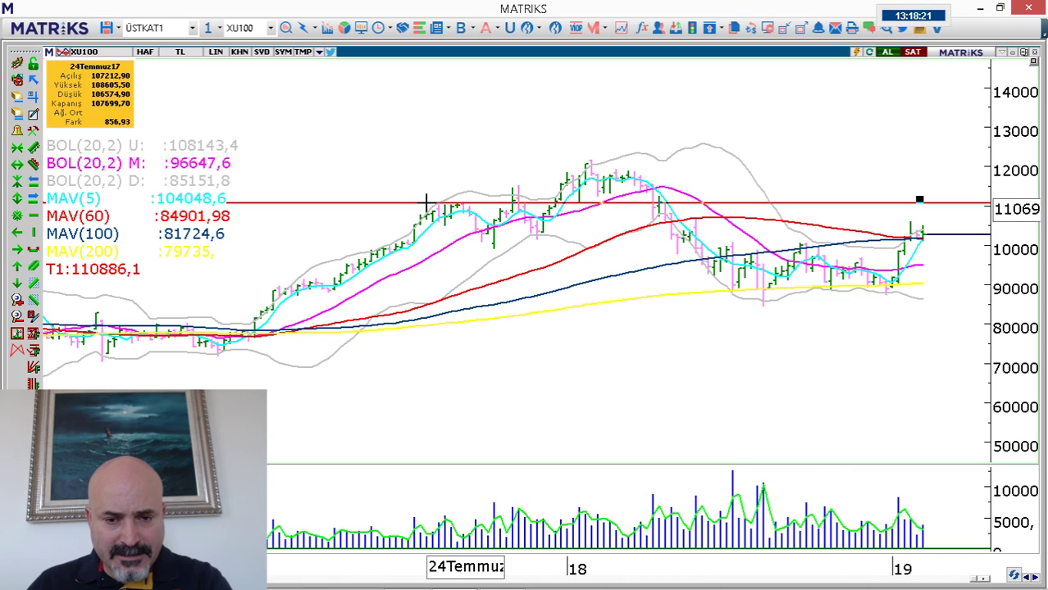
left_click(33, 216)
left_click_drag(355, 226, 360, 220)
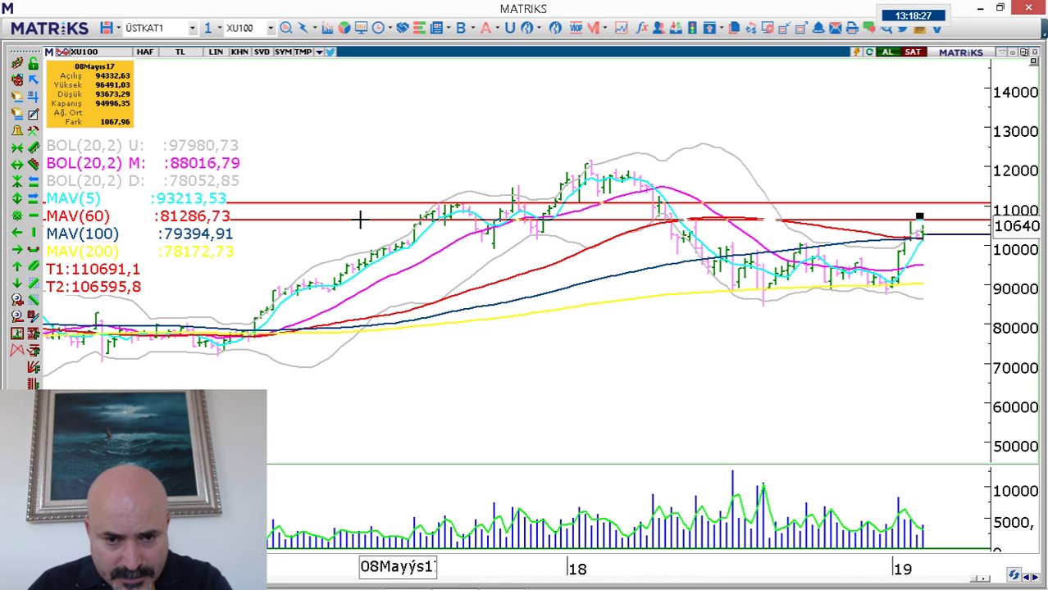
Switch the XU100 chart to the yearly (Yıllık) period.
scroll(442, 159, "up", 5)
left_click(146, 51)
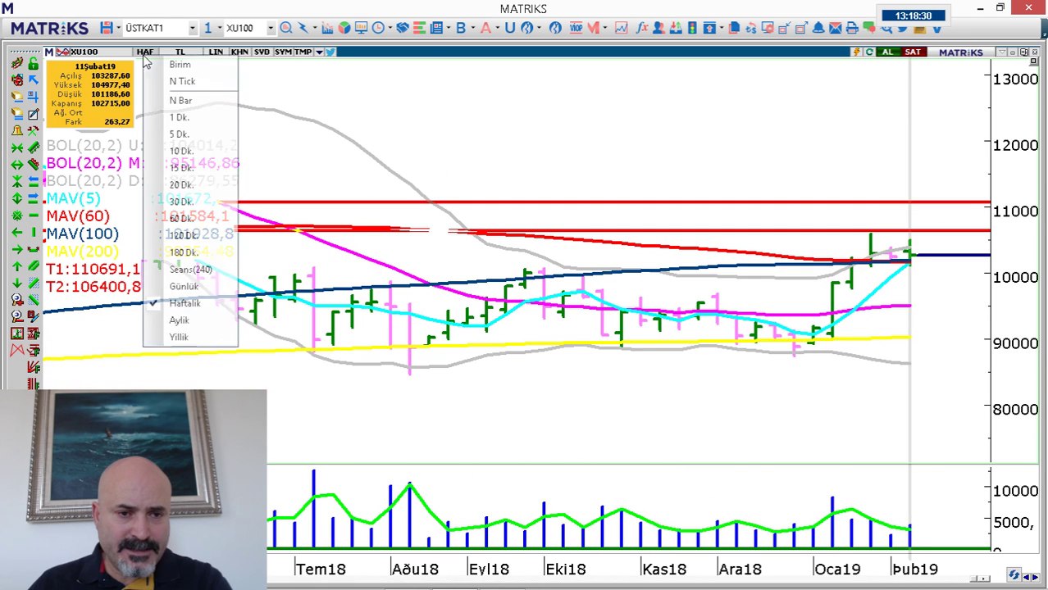
left_click(171, 334)
scroll(858, 232, "up", 2)
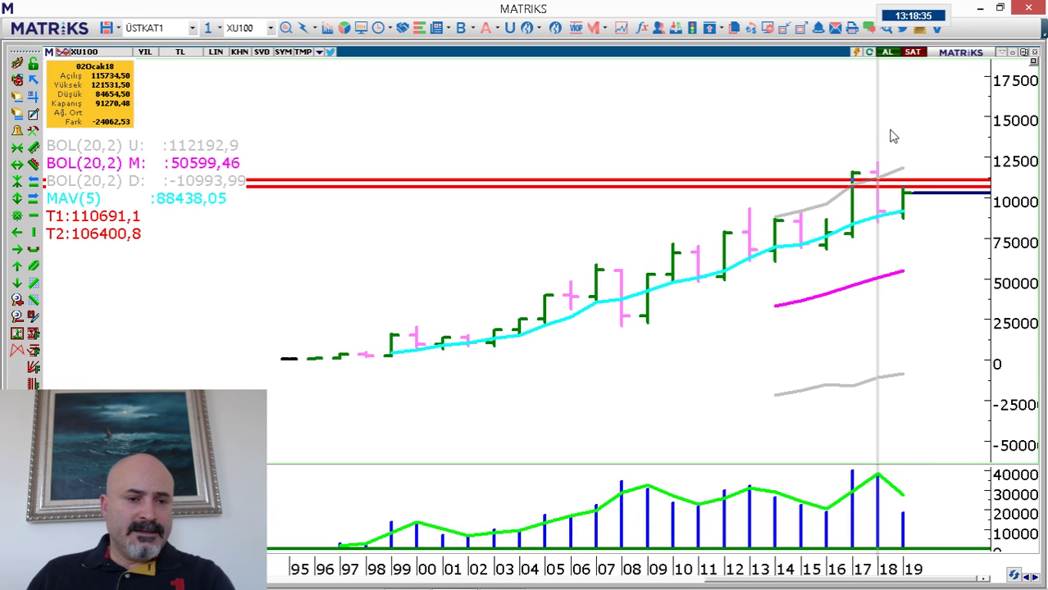
Switch to the HR_DD workbook in Excel and choose X100 as the instrument in cell B2.
key("alt+Tab")
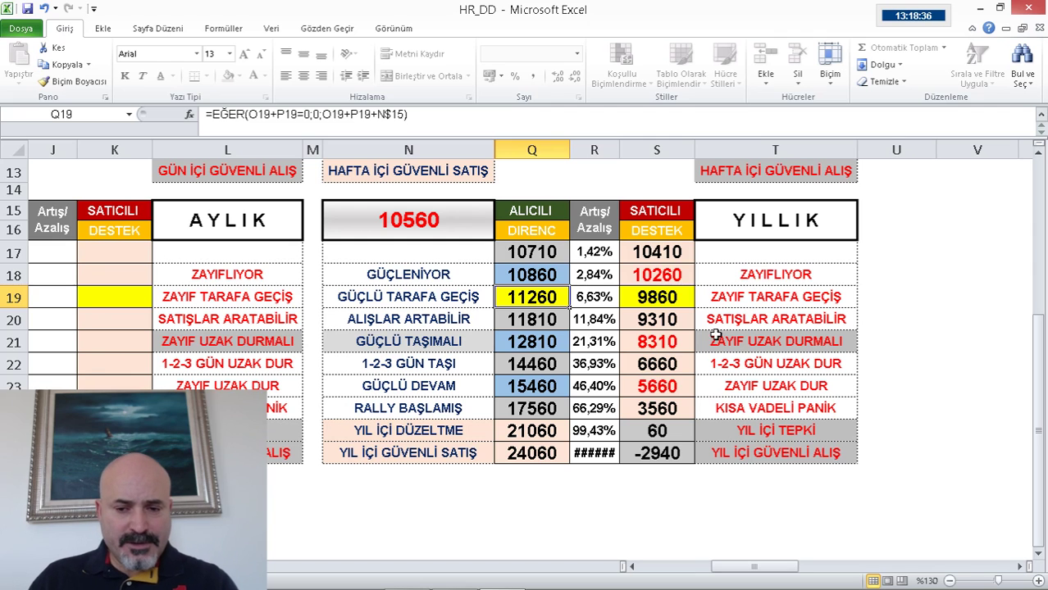
scroll(730, 536, "left", 5)
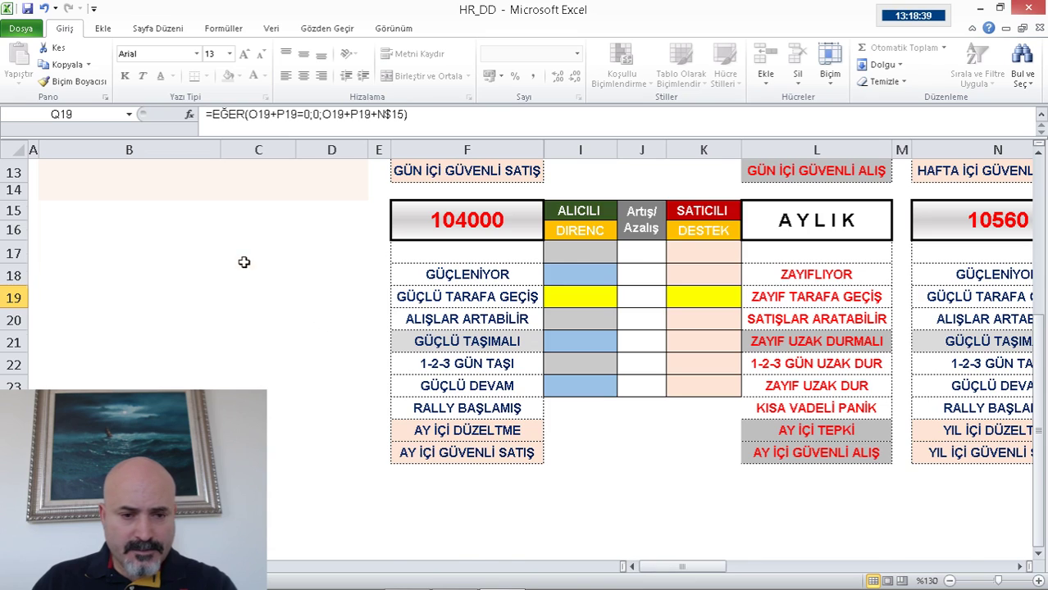
scroll(243, 258, "up", 4)
left_click(161, 190)
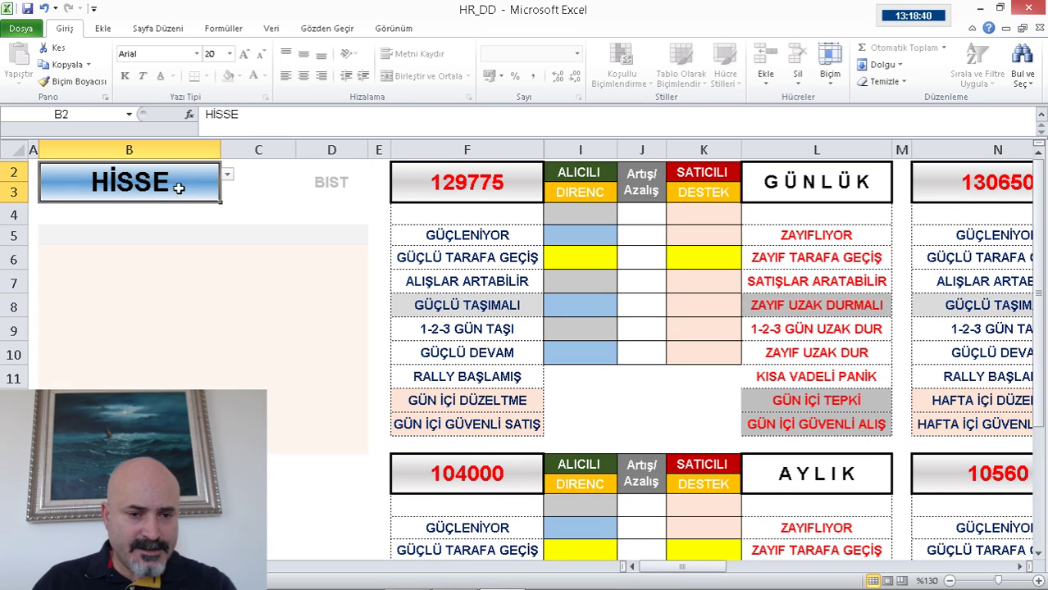
left_click(227, 175)
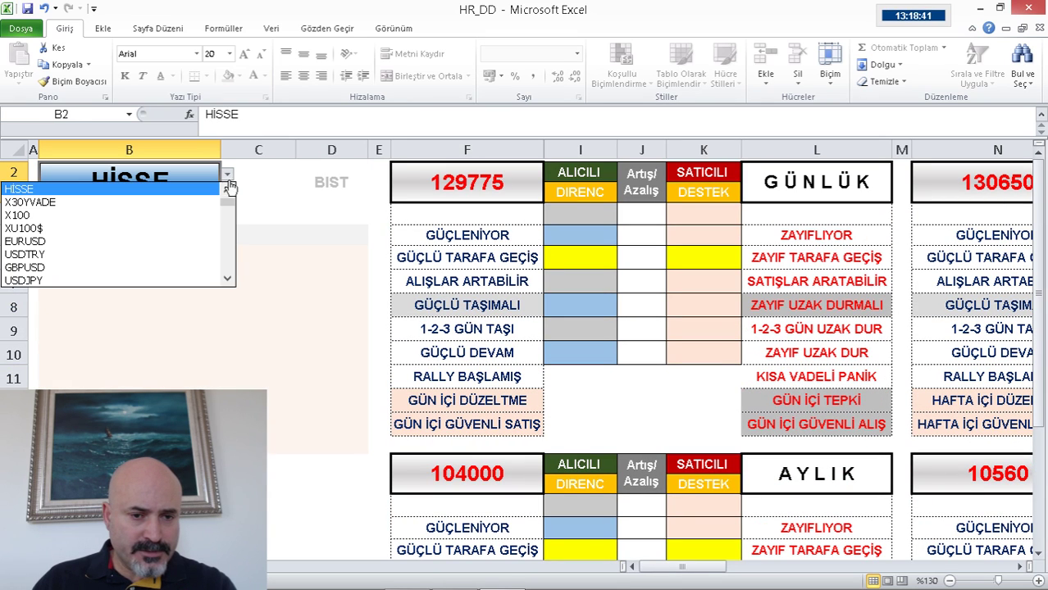
left_click(86, 216)
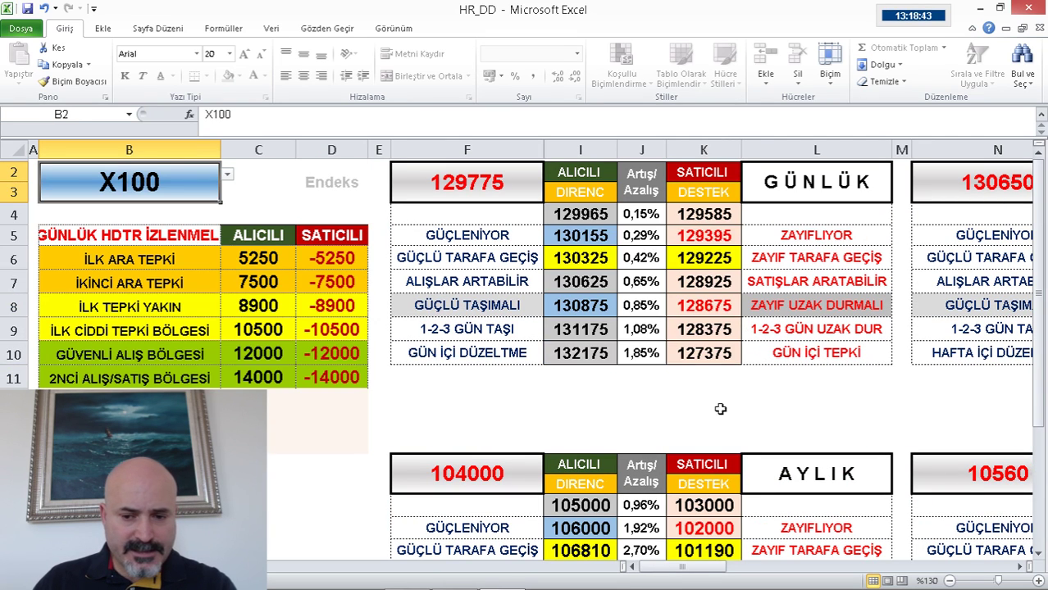
Set the yearly (YILLIK) table's base value in cell N15 to 91270.
left_click(1021, 567)
left_click(1020, 568)
scroll(656, 328, "down", 4)
left_click(660, 237)
type("91270")
key("Return")
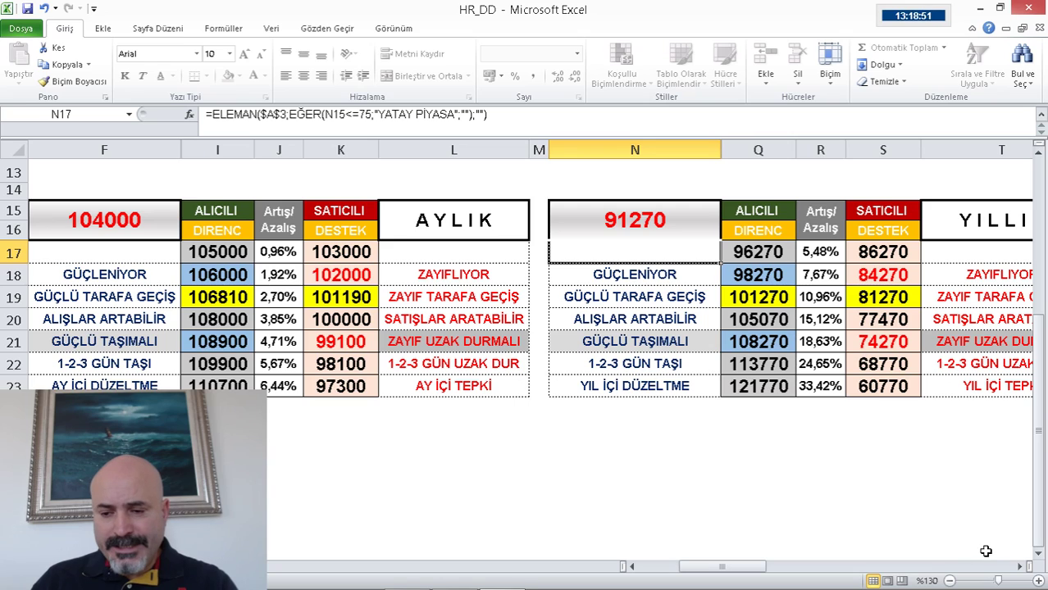
Examine the yearly X100 resistance and support levels in rows 17 to 20, checking them against the yearly XU100 chart in MATRIKS.
left_click(1019, 567)
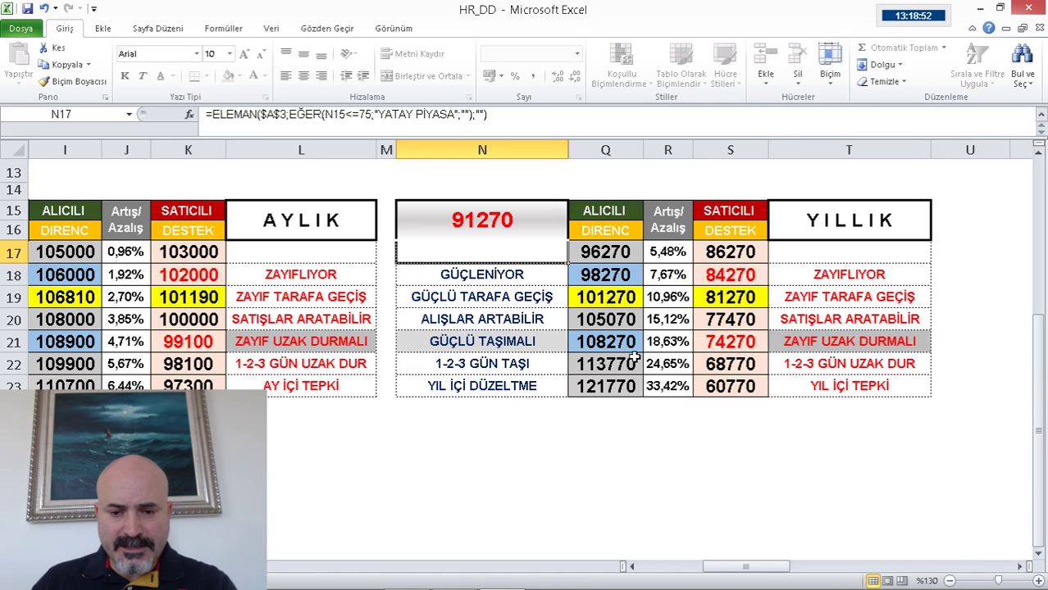
left_click(611, 324)
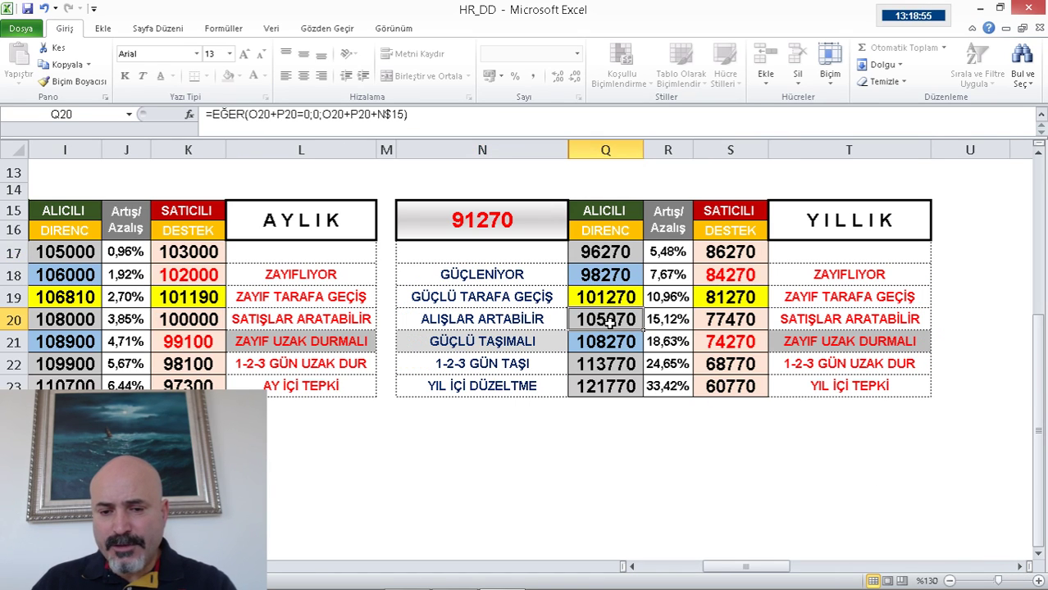
left_click(615, 298)
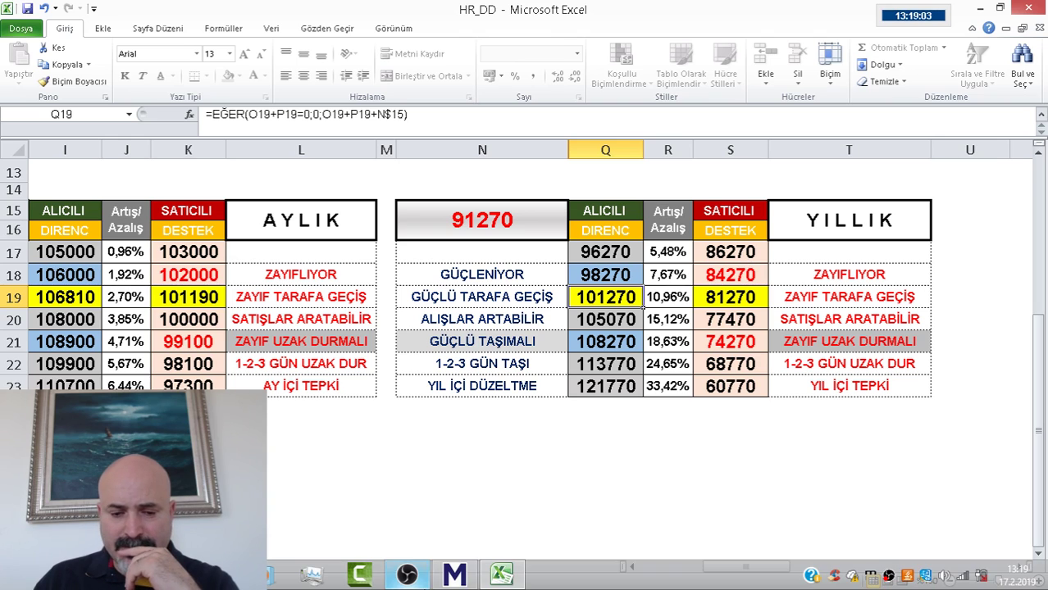
left_click(455, 574)
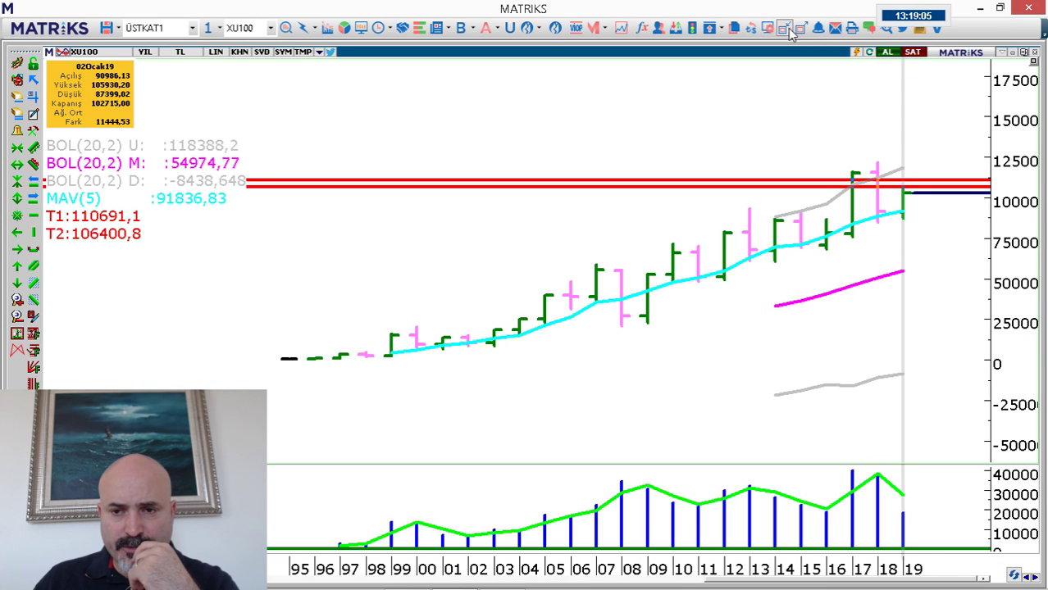
key("alt+Tab")
left_click(740, 252)
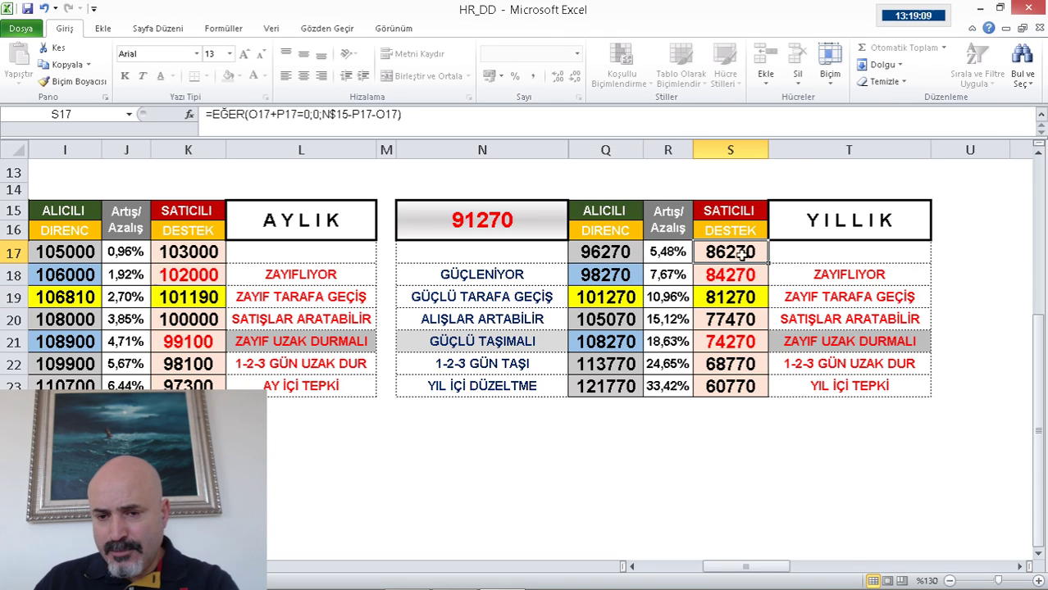
left_click(611, 301)
left_click(614, 322)
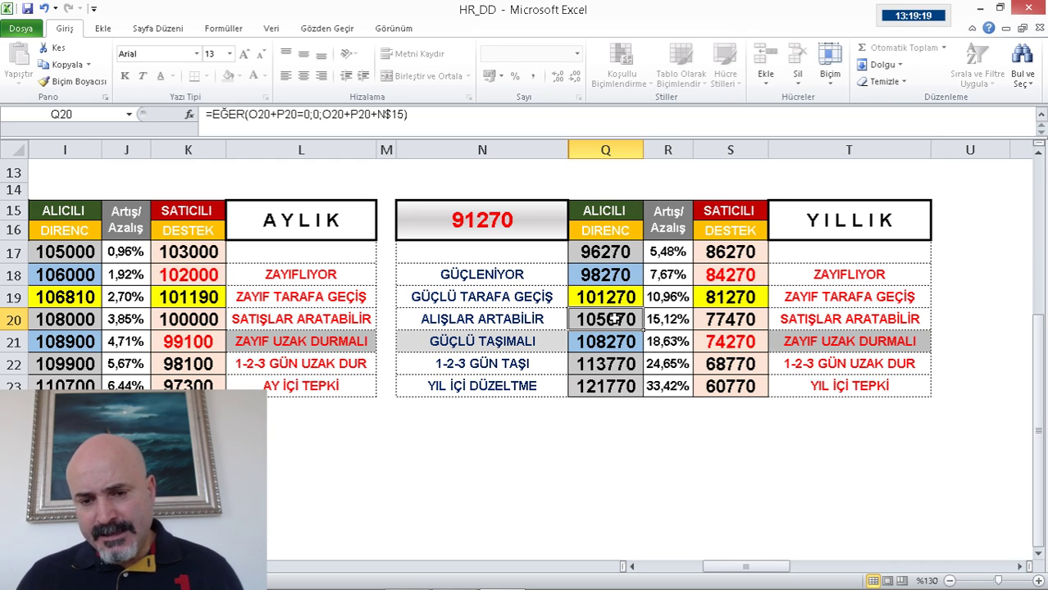
Switch to MATRIKS and delete the red horizontal lines T1 and T2 from the yearly XU100 chart.
left_click(616, 345)
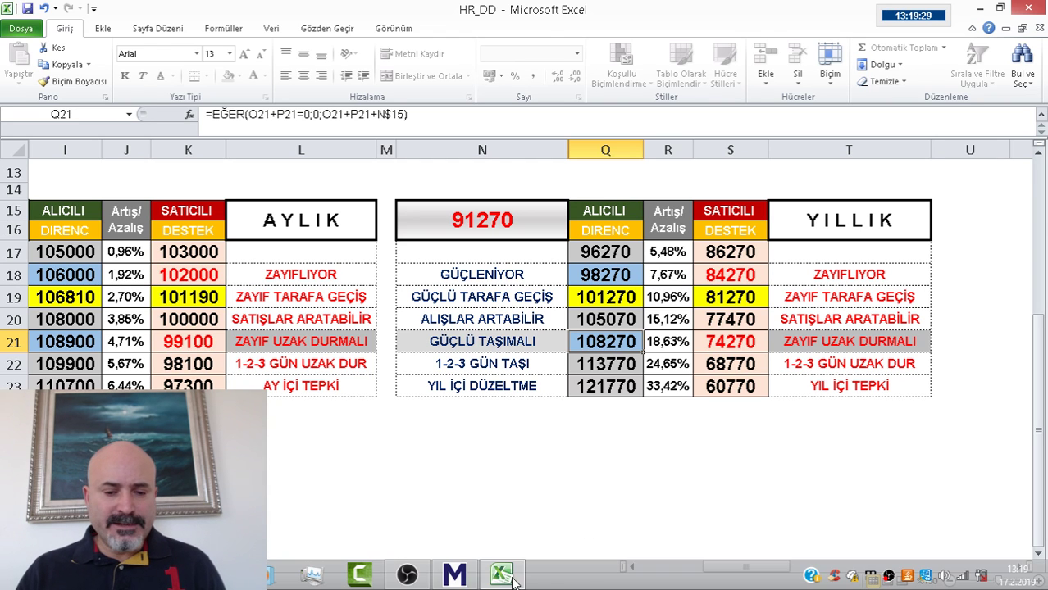
left_click(455, 573)
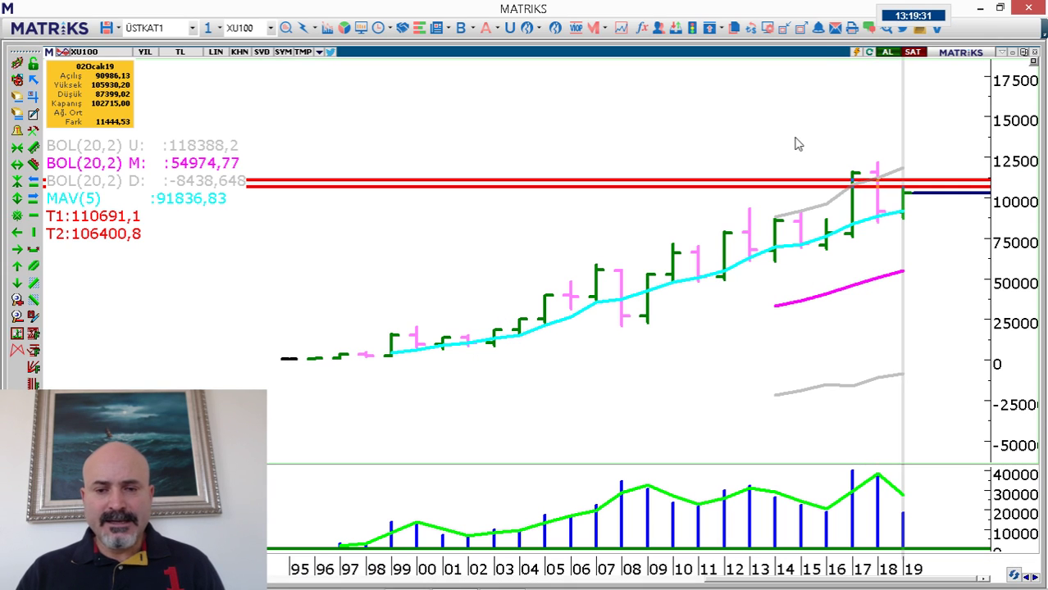
left_click(33, 114)
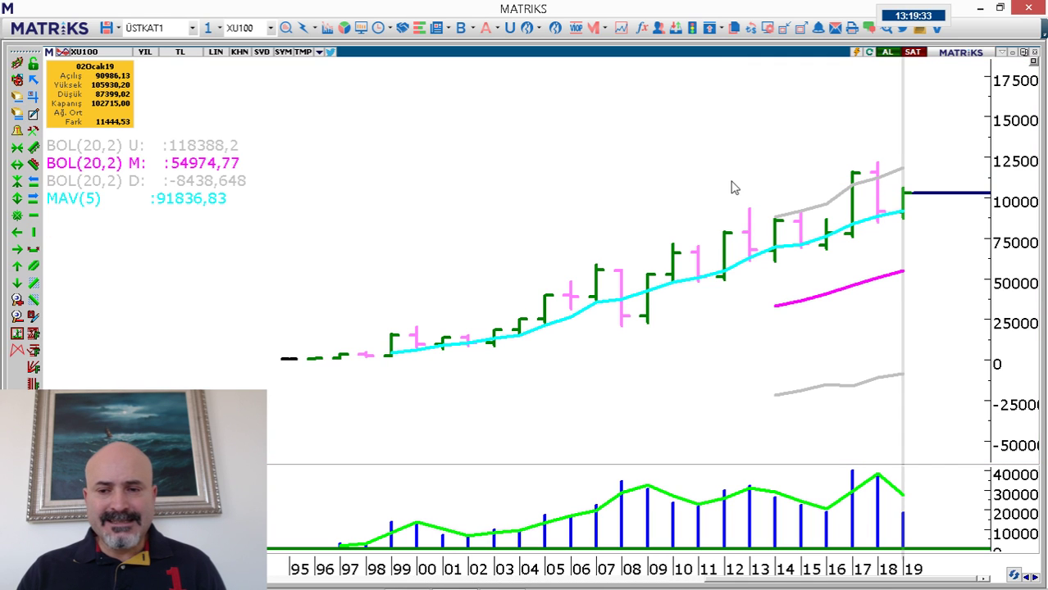
Examine the yearly XU100 bars for 2000, 2004, 2005 and 2017 to 2019, checking them against the yearly levels in the HR_DD workbook.
scroll(792, 175, "down", 3)
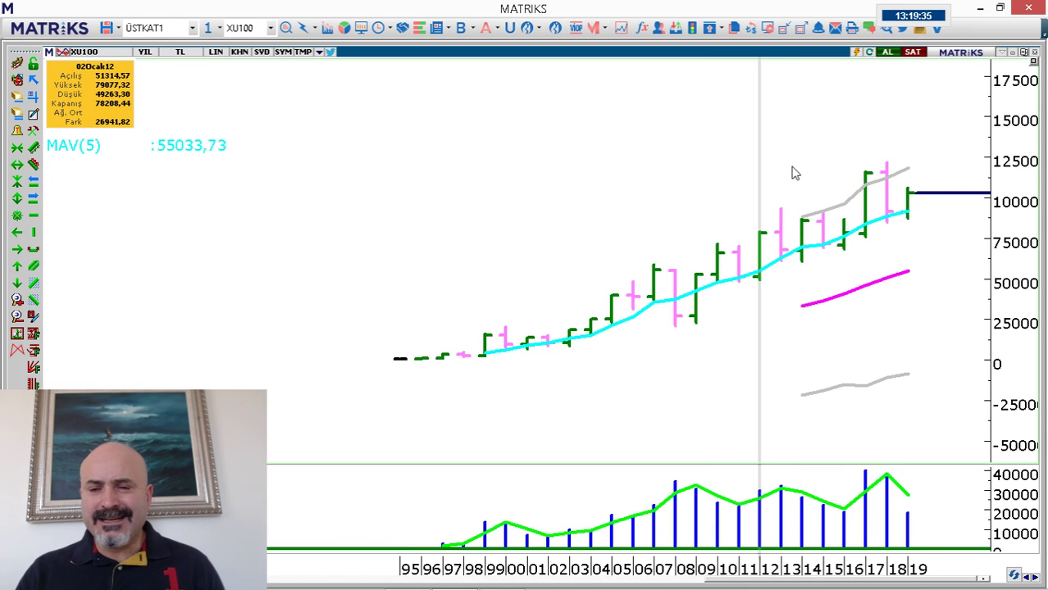
scroll(794, 173, "up", 1)
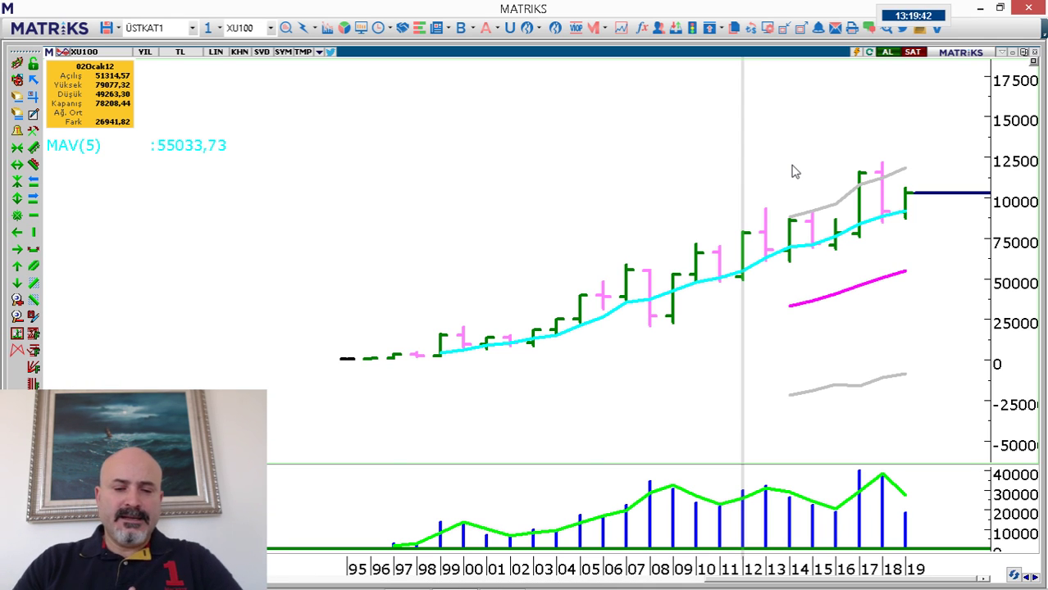
left_click(464, 331)
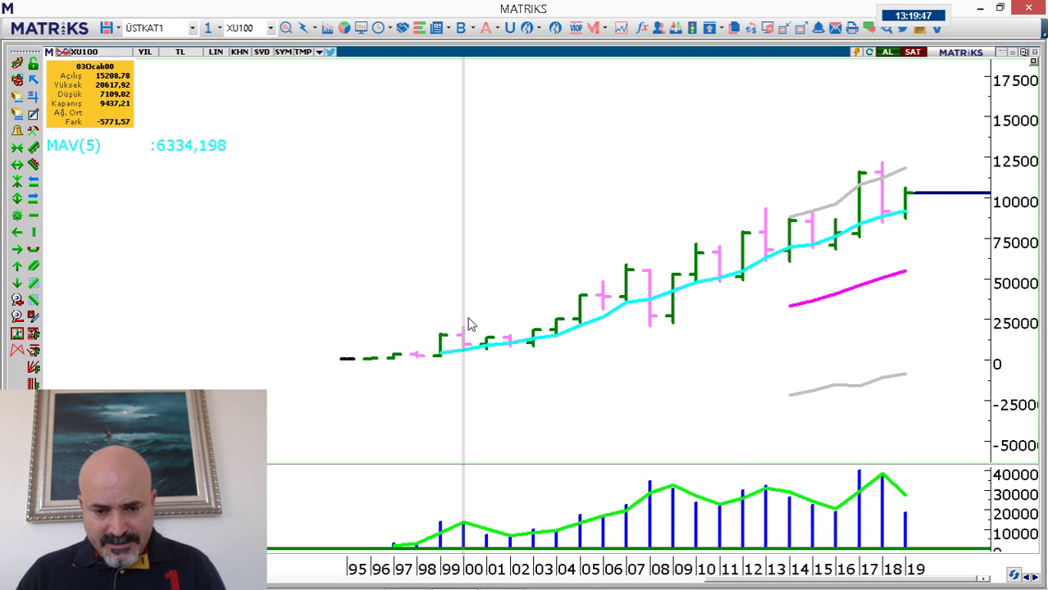
left_click(554, 334)
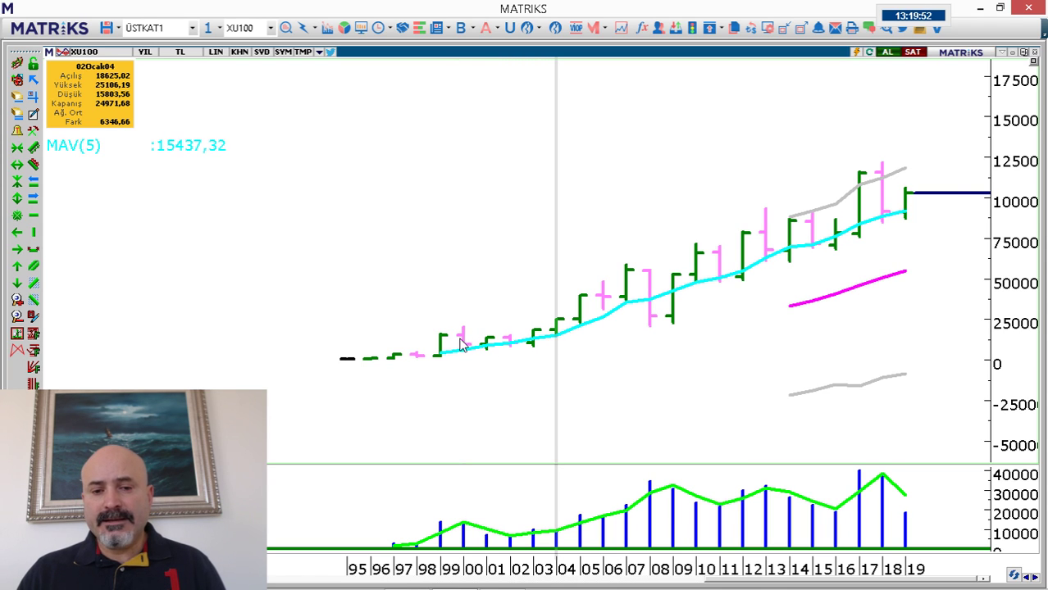
mouse_move(464, 337)
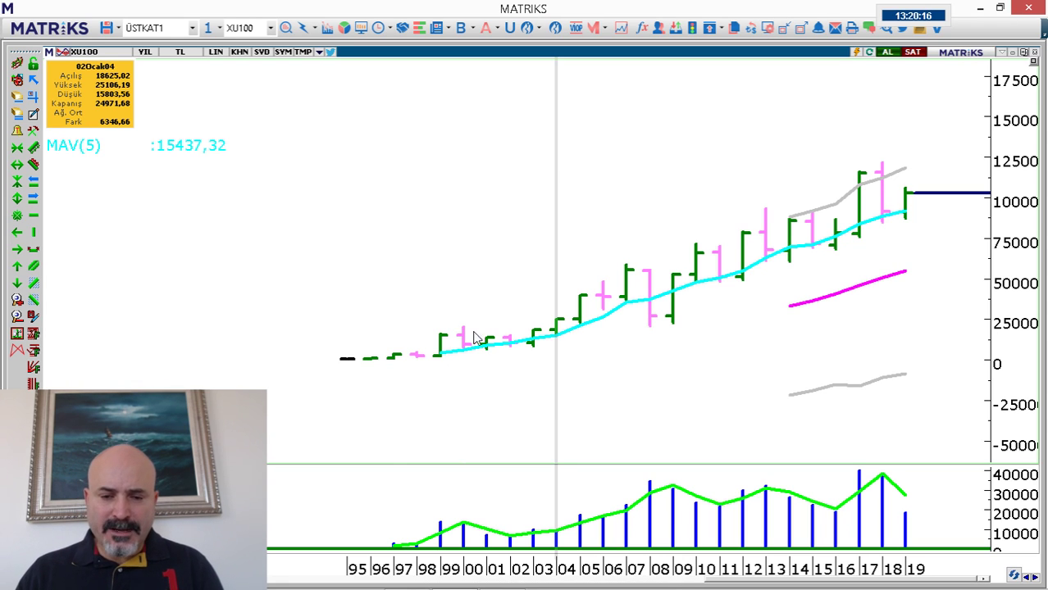
left_click(883, 160)
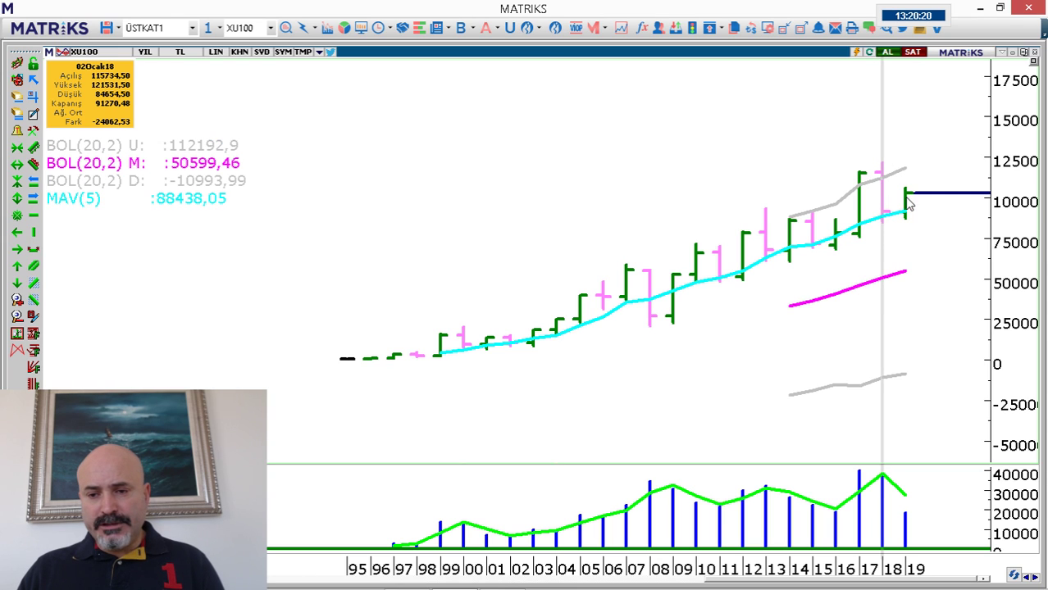
left_click(862, 165)
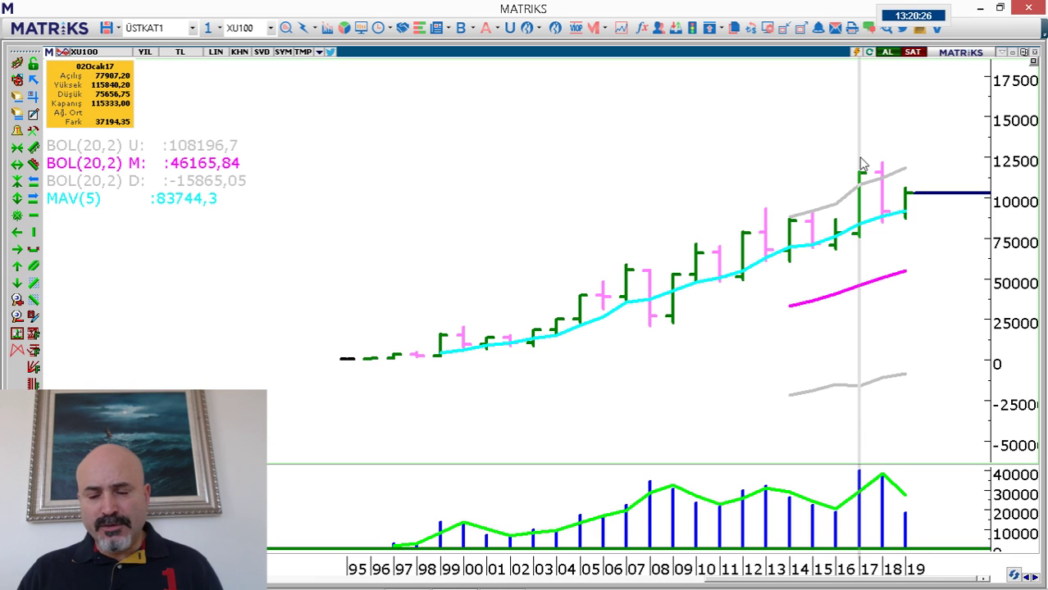
left_click(908, 171)
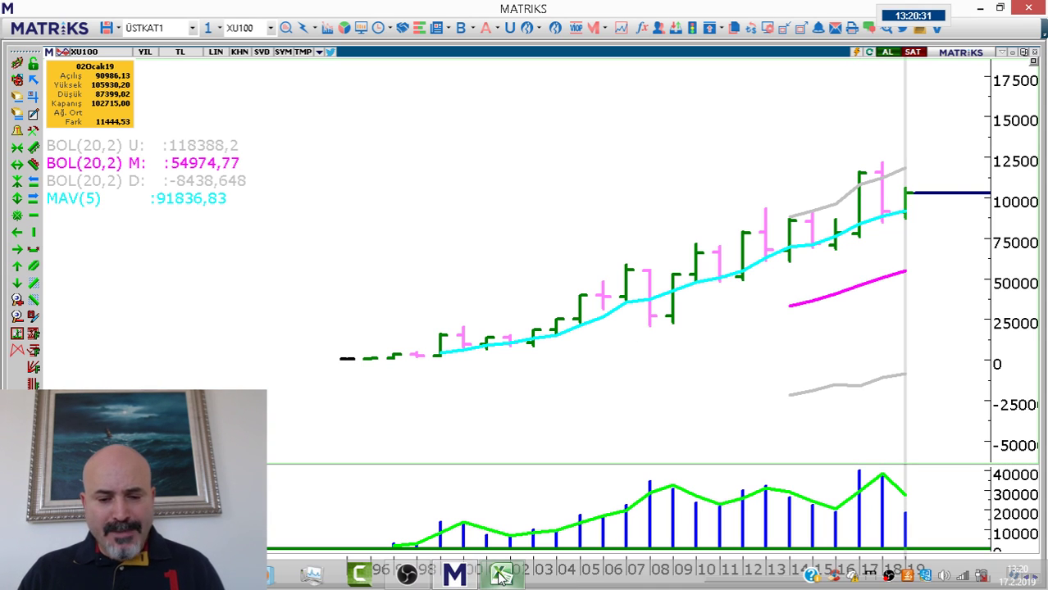
left_click(502, 577)
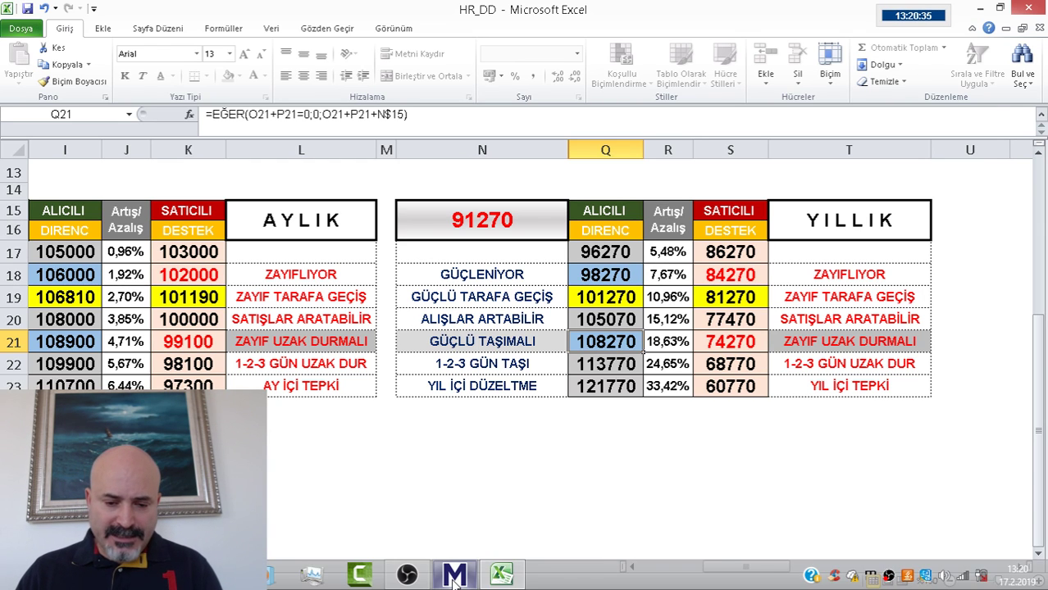
left_click(455, 577)
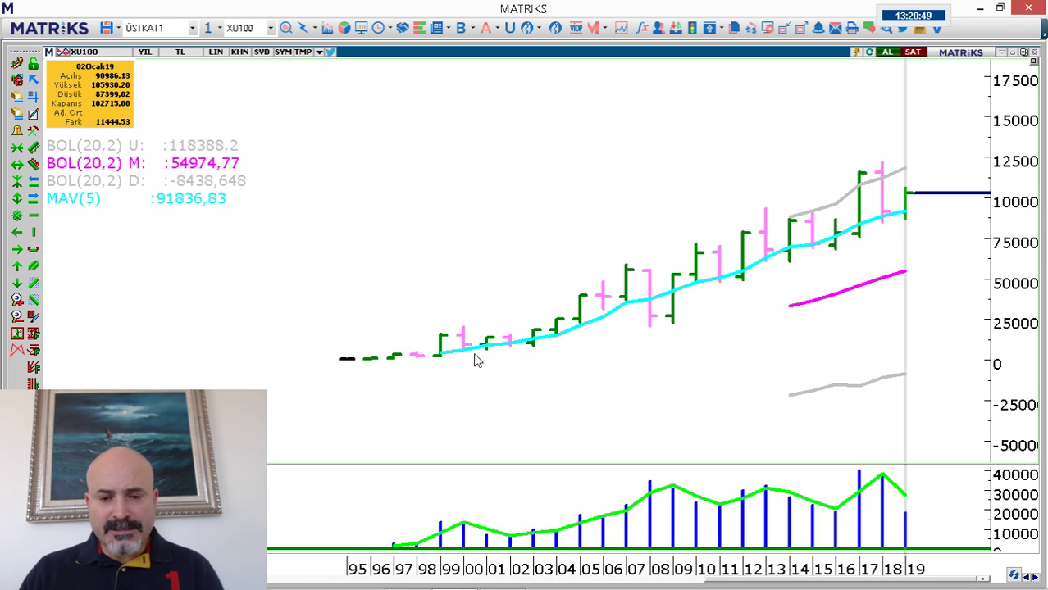
left_click_drag(531, 348, 585, 317)
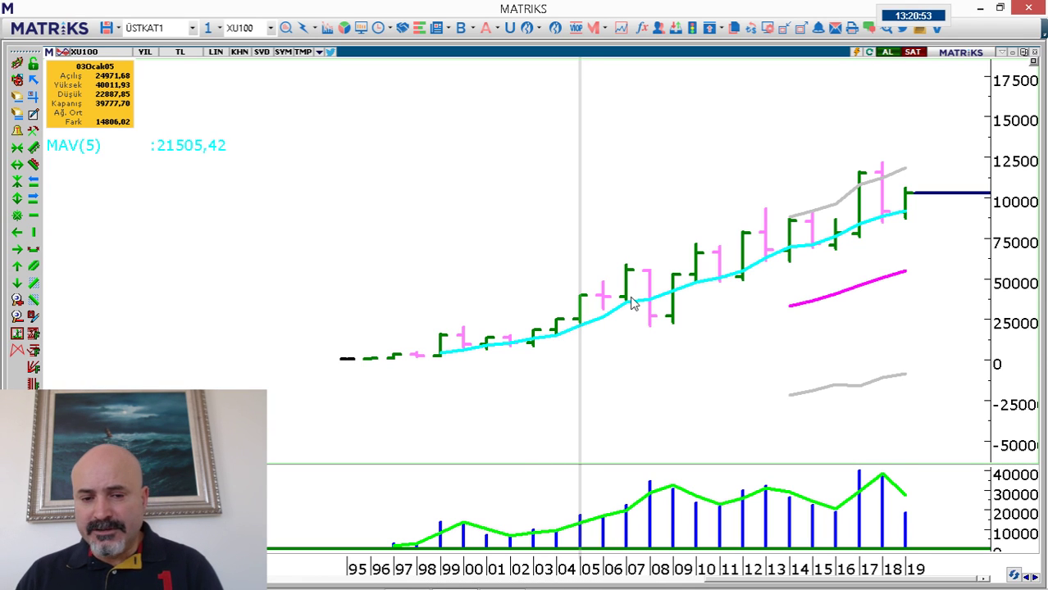
mouse_move(632, 304)
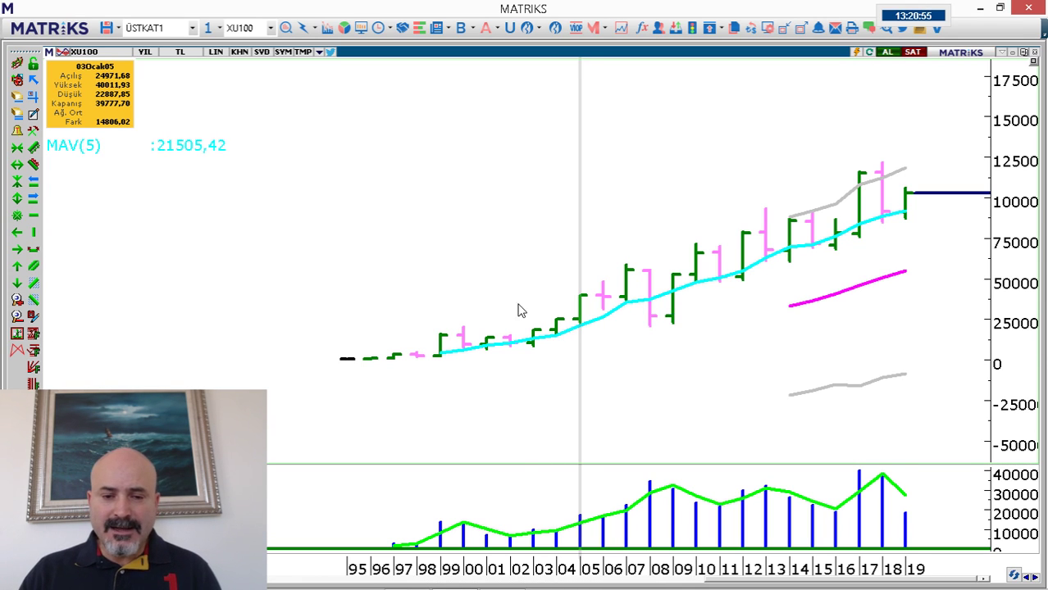
left_click(463, 301)
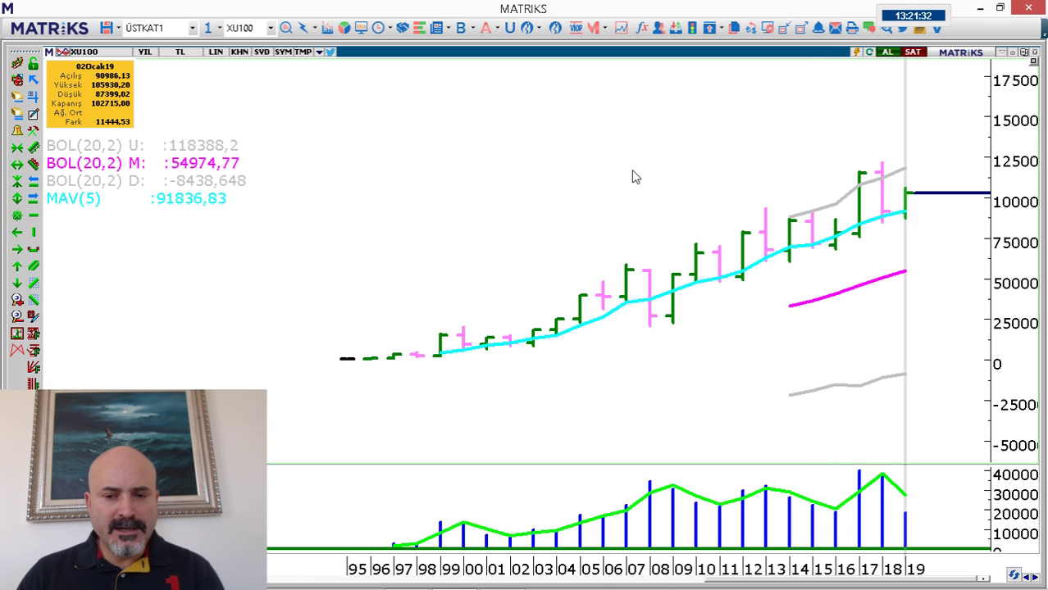
scroll(632, 170, "up", 1)
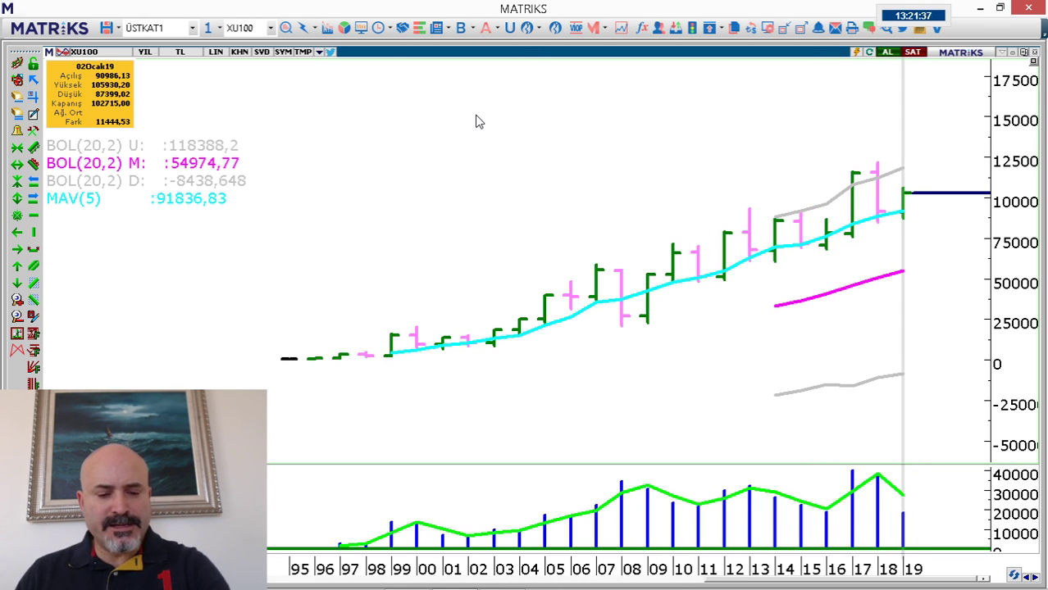
Switch to the HR_DD workbook in Excel and review the yearly X100 resistance levels in Q20 up to Q17 and the base value in N15.
key("alt+Tab")
left_click(619, 324)
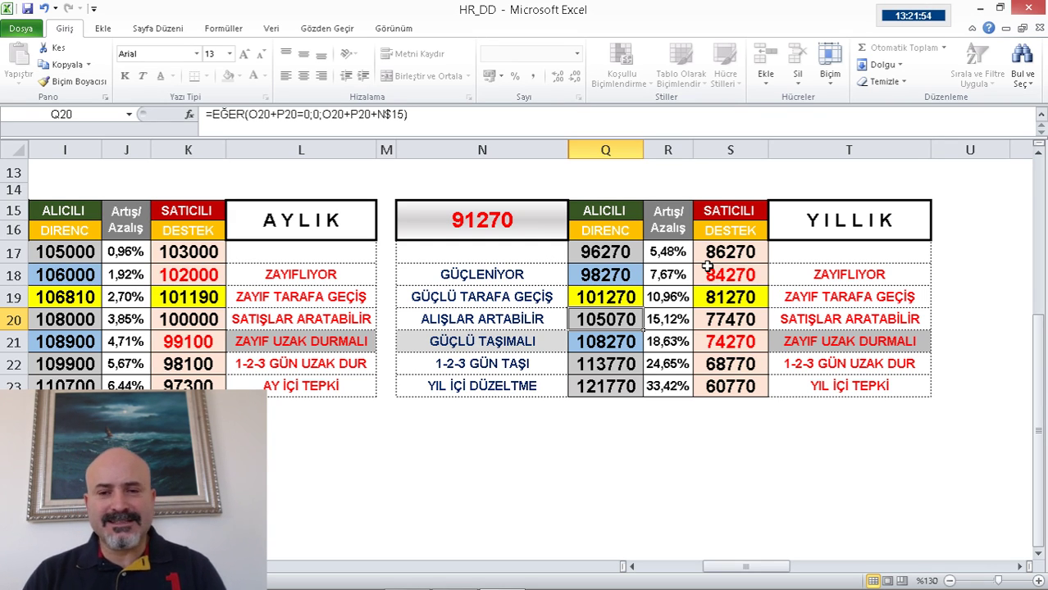
left_click(627, 300)
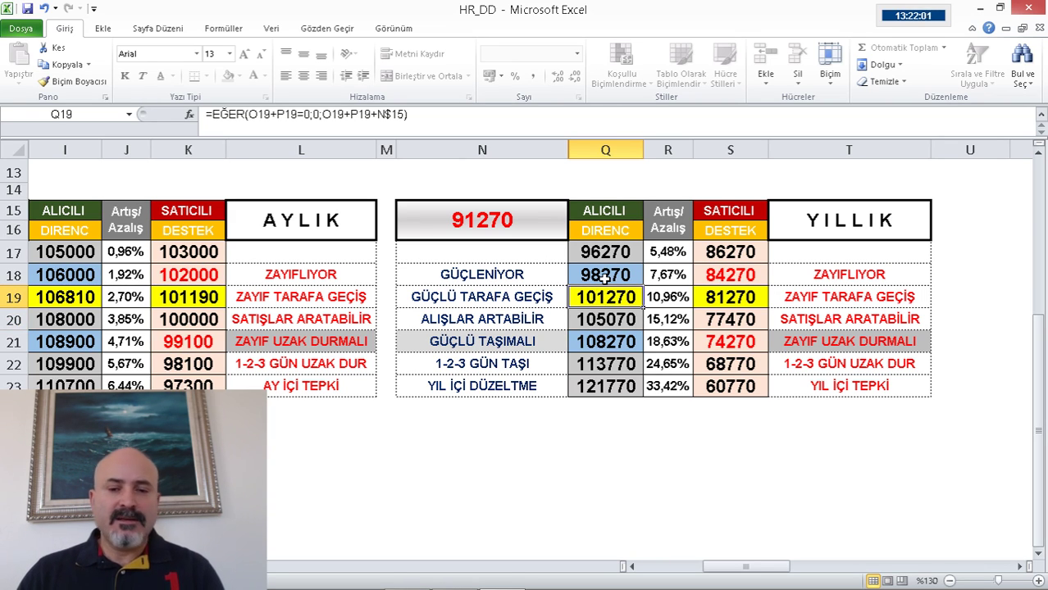
left_click(607, 270)
left_click(608, 252)
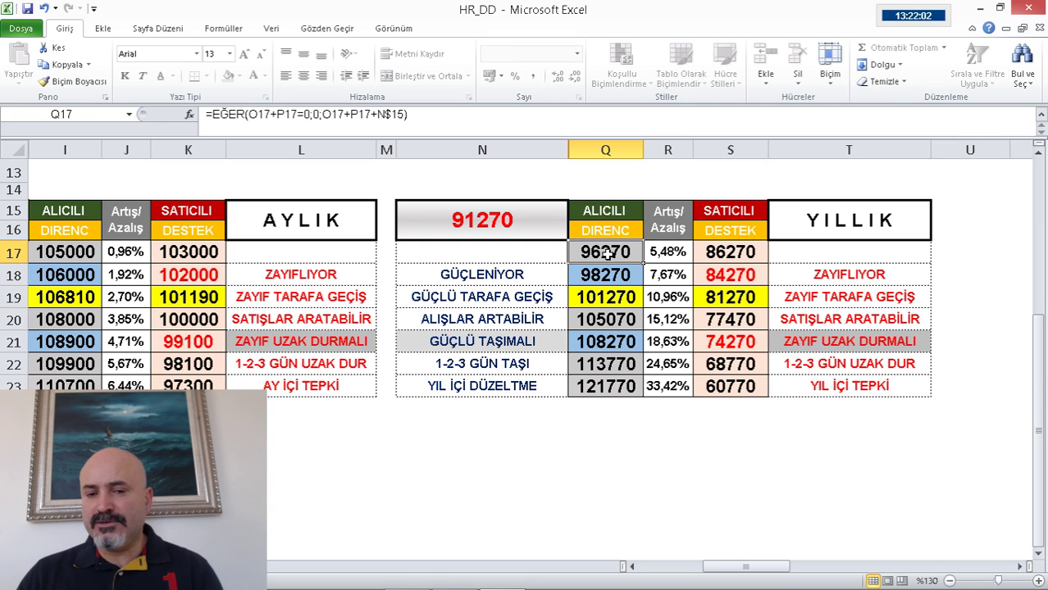
left_click(505, 220)
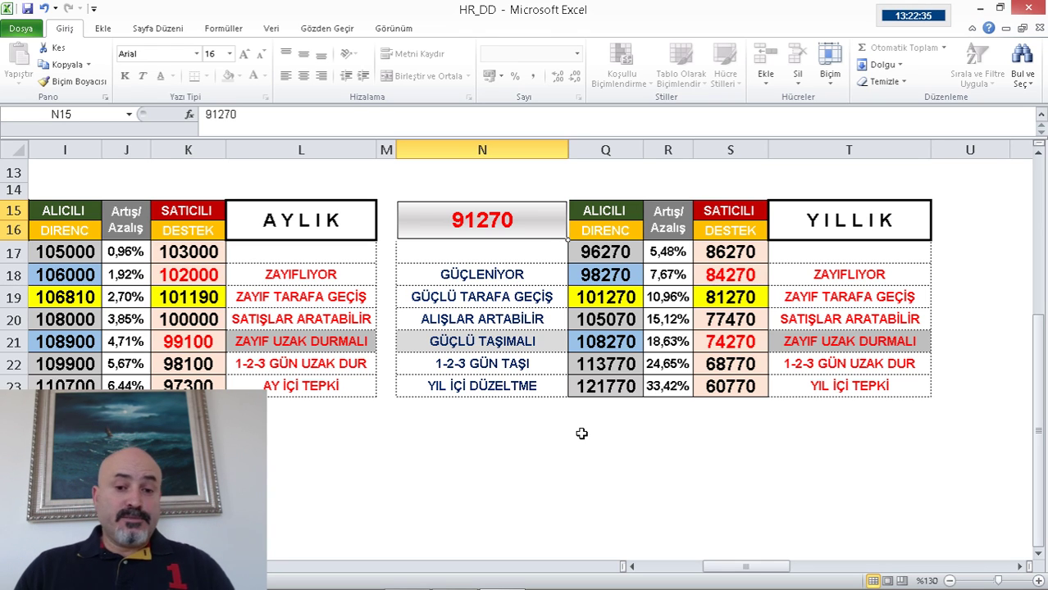
Switch to MATRIKS, load the DOCO chart and set its period to daily (Günlük).
left_click(447, 572)
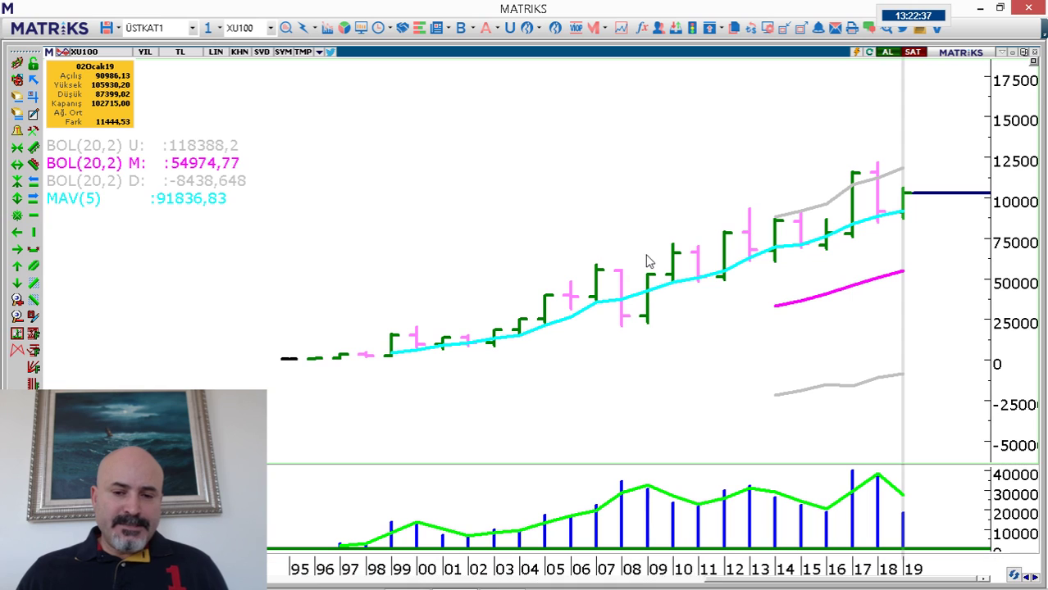
type("doco")
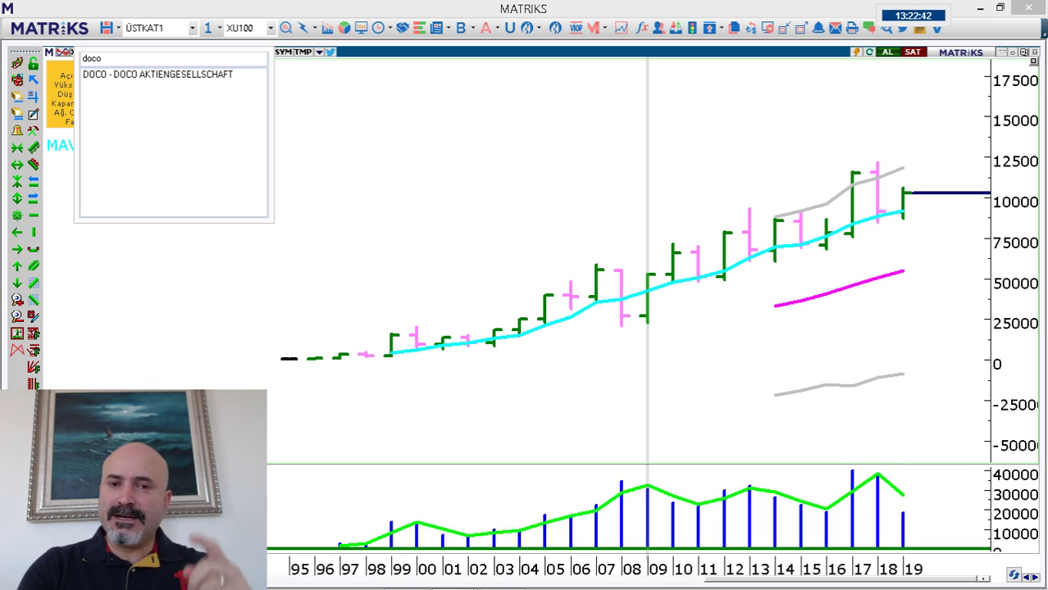
key("Return")
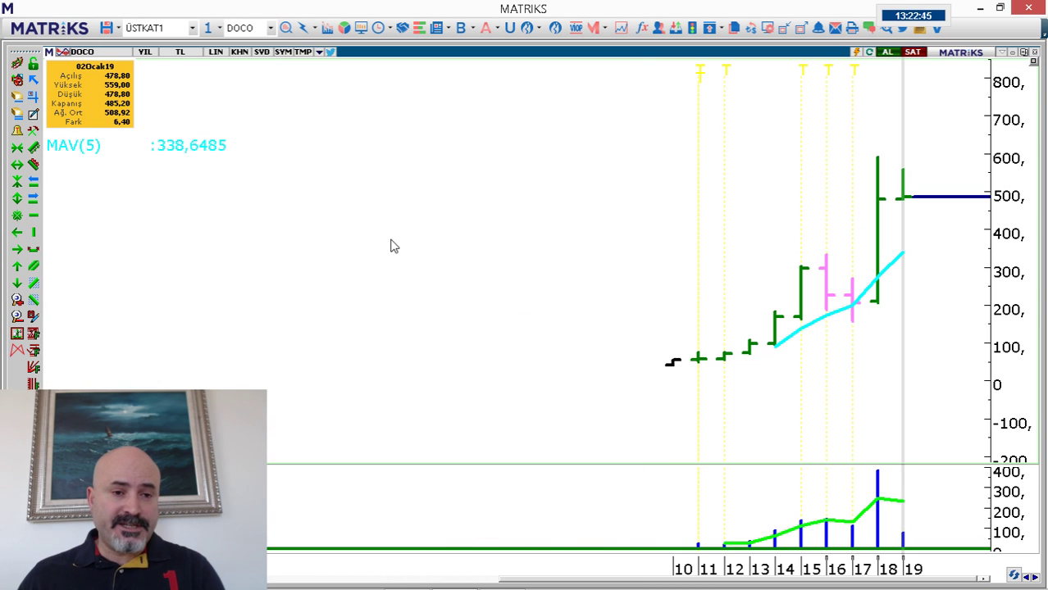
left_click(145, 52)
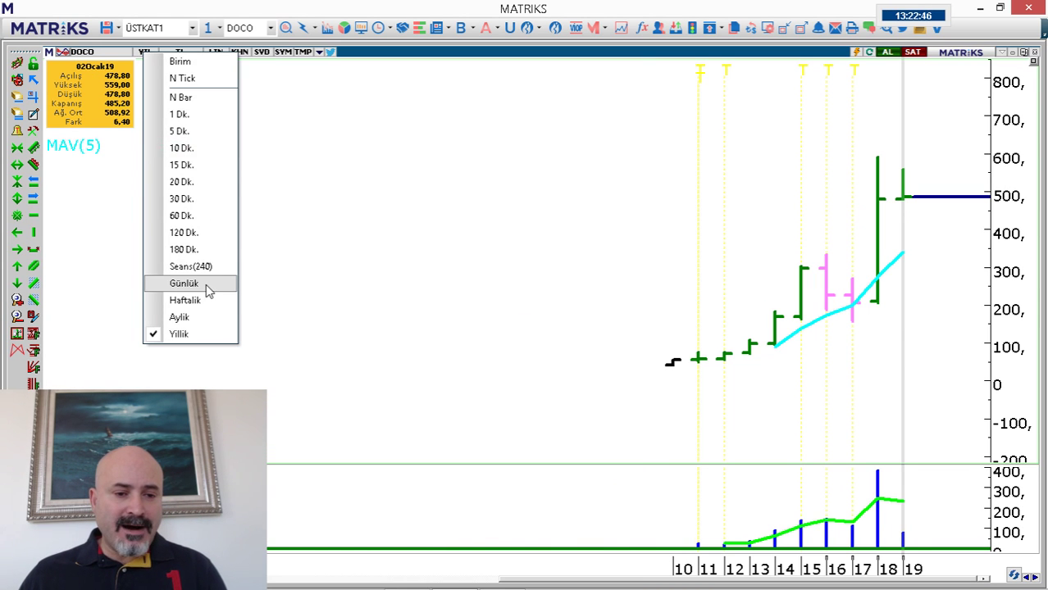
left_click(209, 285)
Remove all indicators from the daily DOCO chart and show the price history back to early 2018.
scroll(477, 150, "down", 3)
right_click(461, 156)
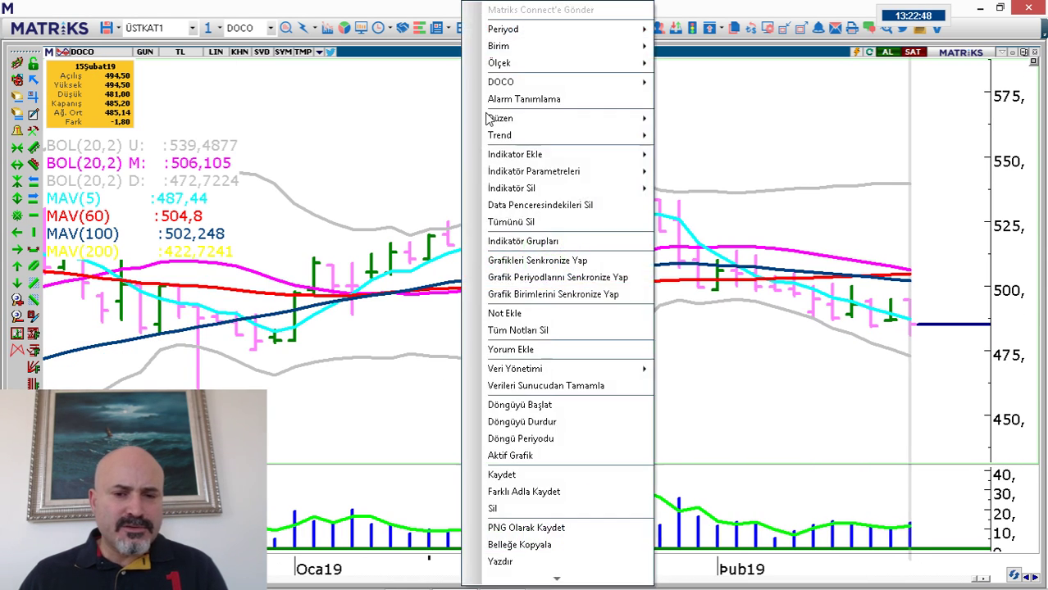
left_click(543, 229)
scroll(553, 174, "down", 6)
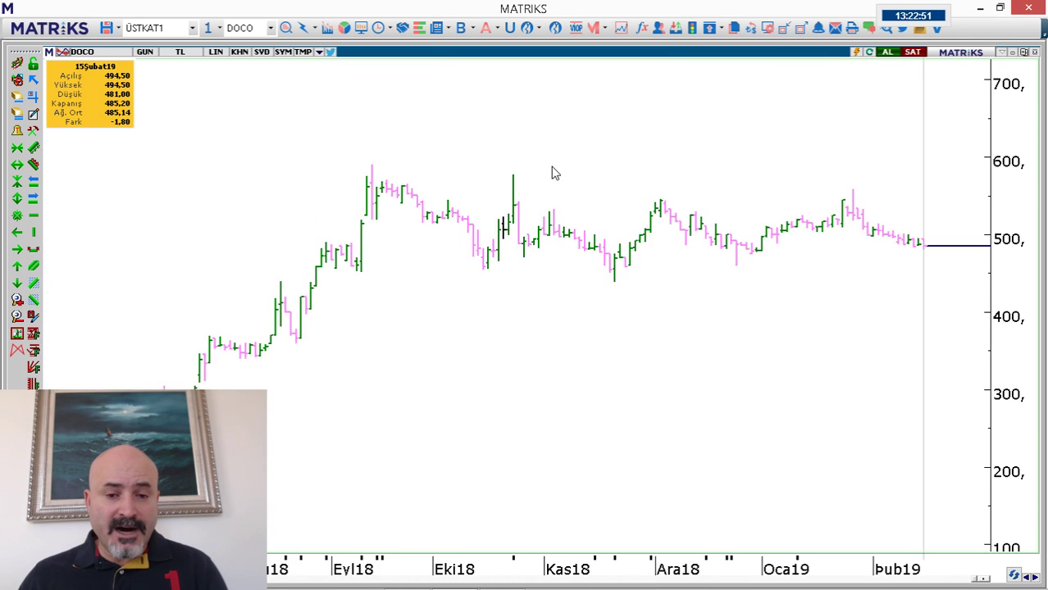
scroll(552, 174, "down", 1)
scroll(222, 168, "down", 1)
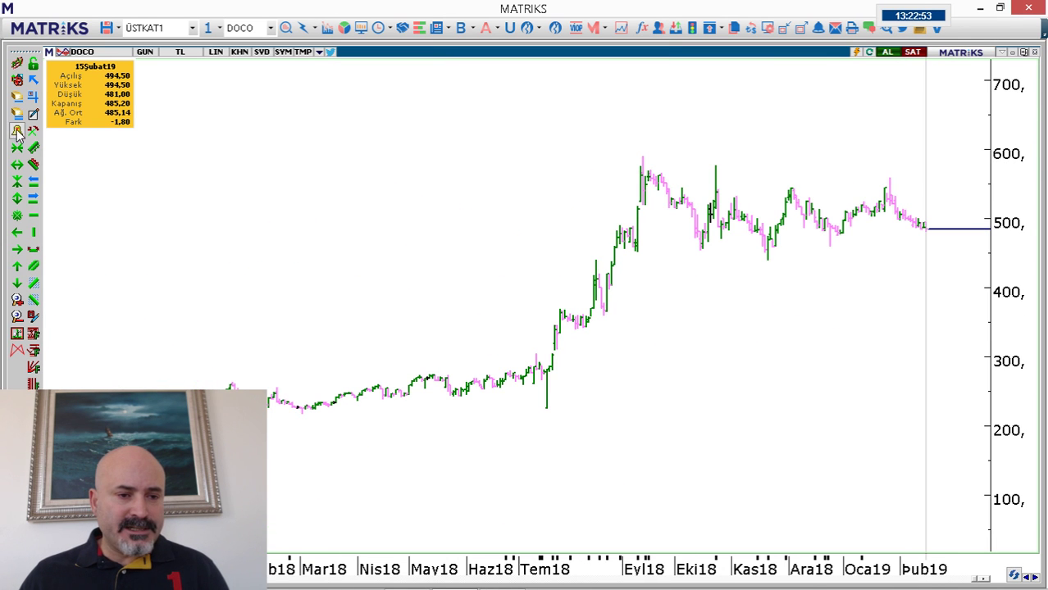
Outline DOCO's sideways price range up to July 2018 freehand in red and mark the breakout point at its end.
left_click(17, 80)
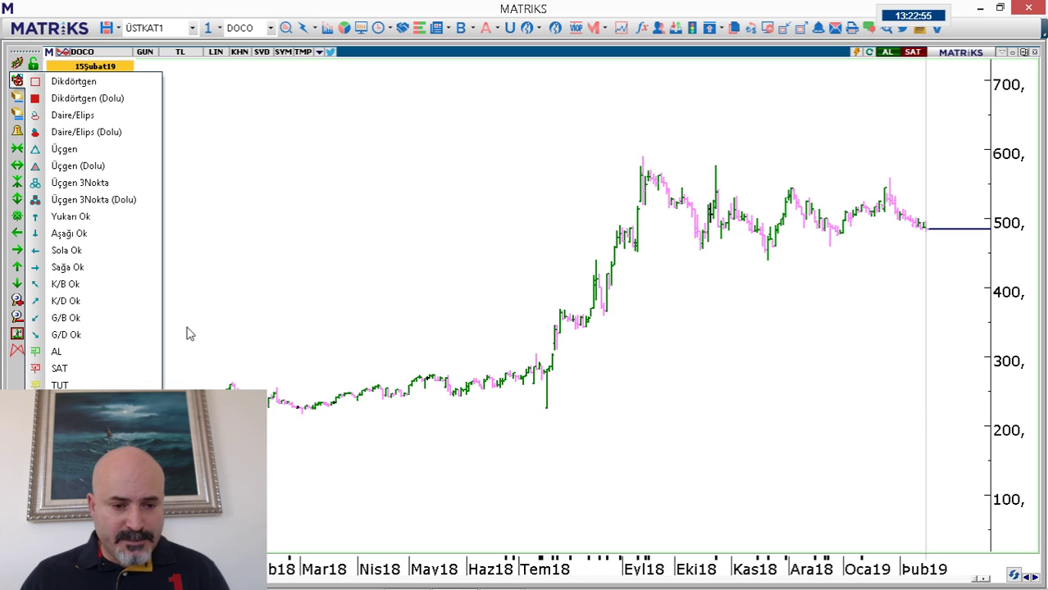
left_click(273, 386)
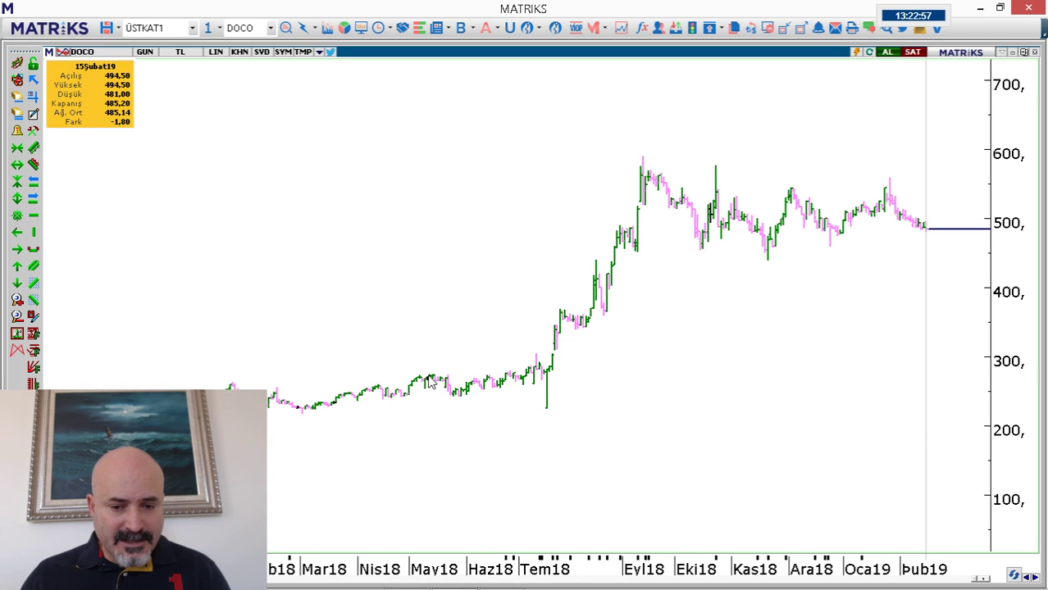
mouse_move(418, 385)
left_mouse_down()
mouse_move(587, 372)
mouse_move(515, 395)
mouse_move(276, 421)
left_mouse_up()
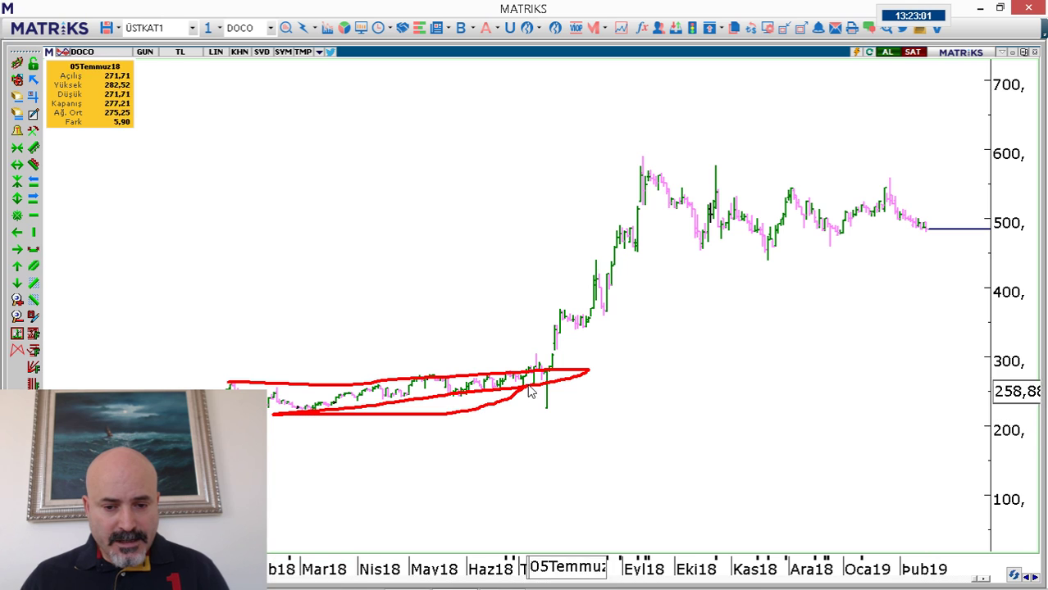
left_click_drag(520, 376, 526, 387)
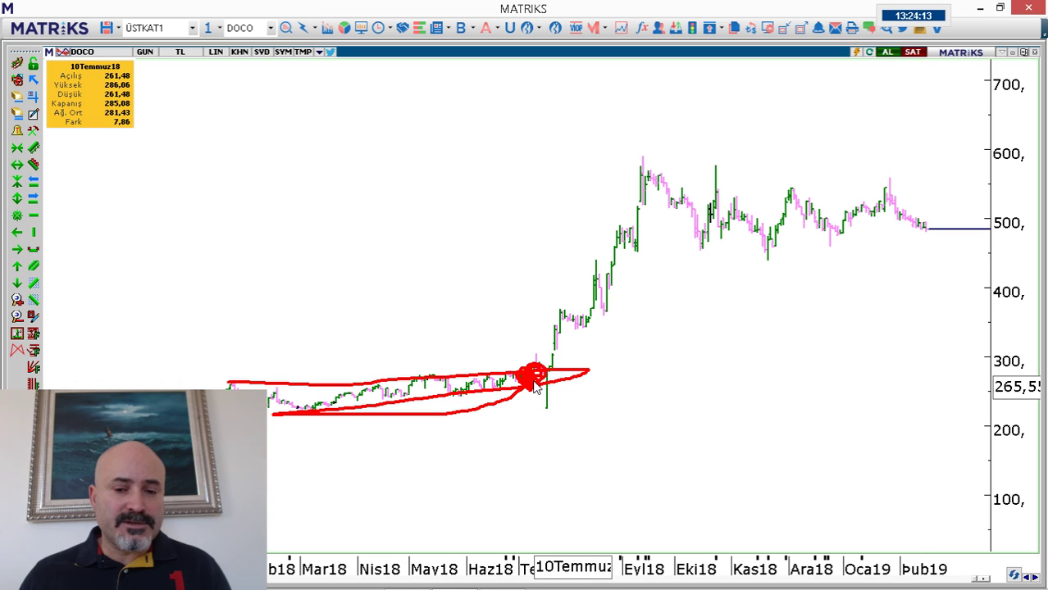
Trace DOCO's rise to the September 2018 peak and its course to February 2019 freehand, and clear all the drawings.
mouse_move(534, 385)
left_mouse_down()
mouse_move(582, 351)
mouse_move(587, 335)
mouse_move(543, 390)
mouse_move(625, 252)
mouse_move(653, 177)
mouse_move(633, 160)
mouse_move(652, 170)
left_mouse_up()
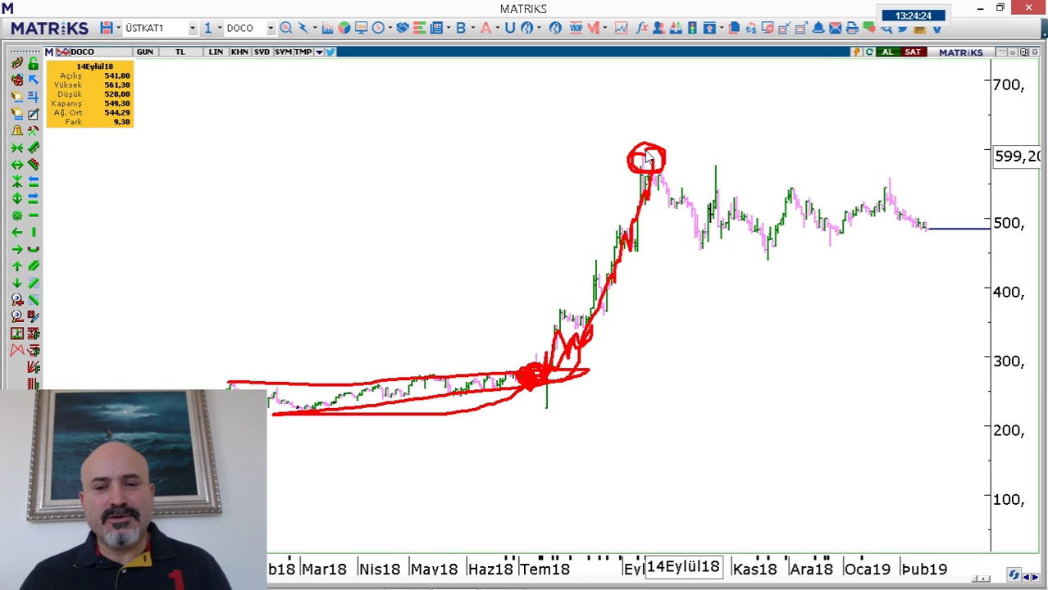
mouse_move(647, 158)
left_mouse_down()
mouse_move(746, 220)
mouse_move(914, 221)
left_mouse_up()
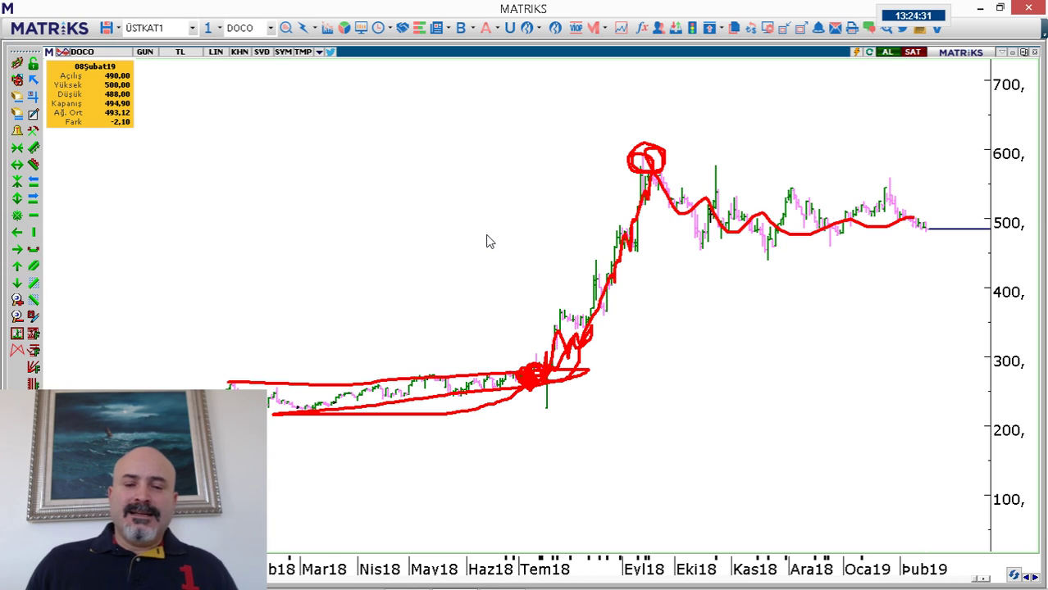
key("Escape")
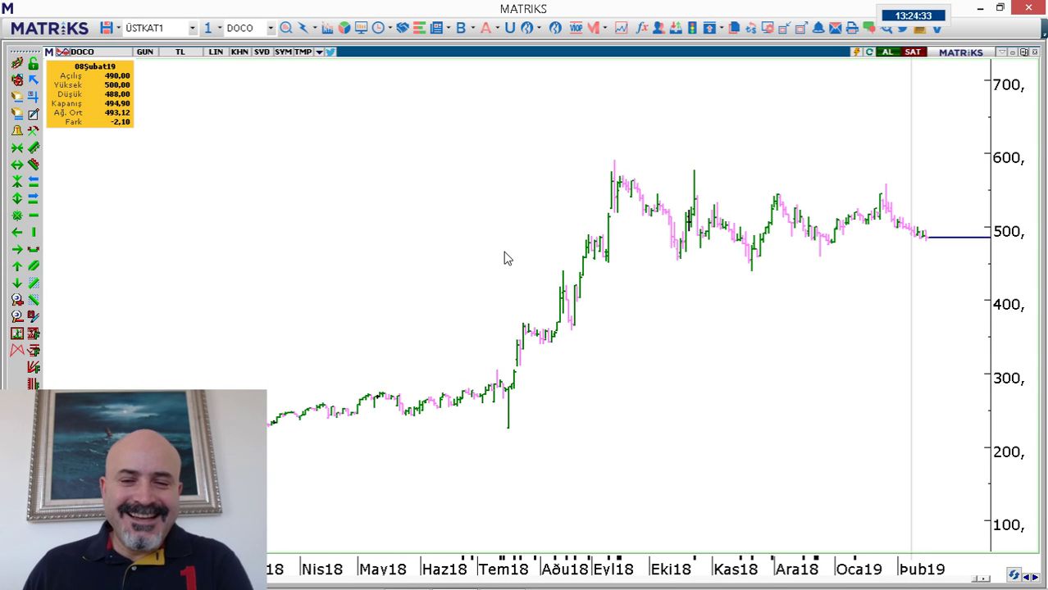
Load the X30YVADE chart and show its daily bars from late November 2018 to mid-February 2019.
scroll(503, 259, "down", 1)
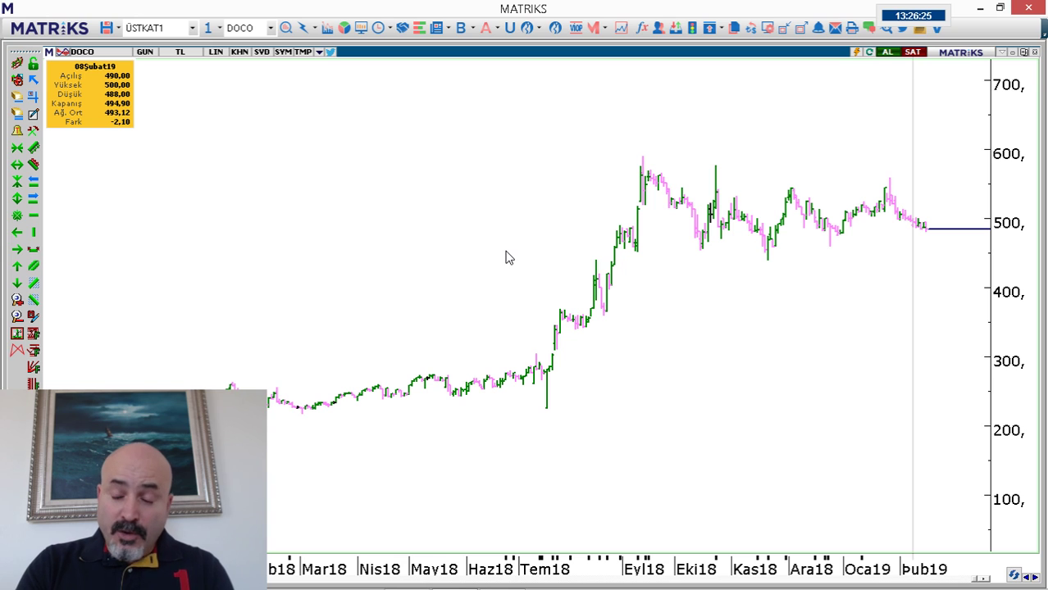
type("x30yva")
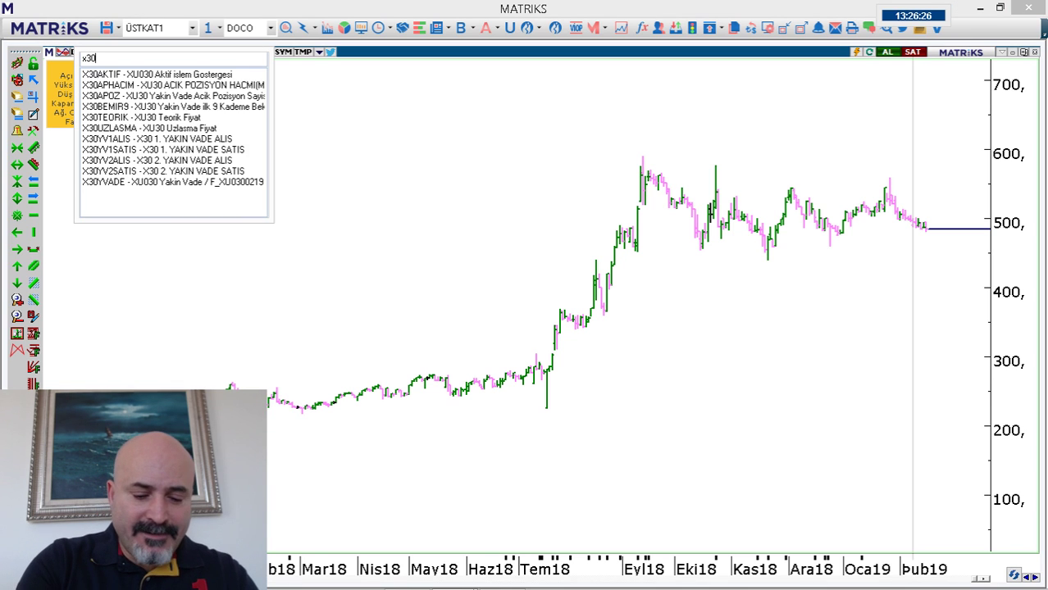
key("Return")
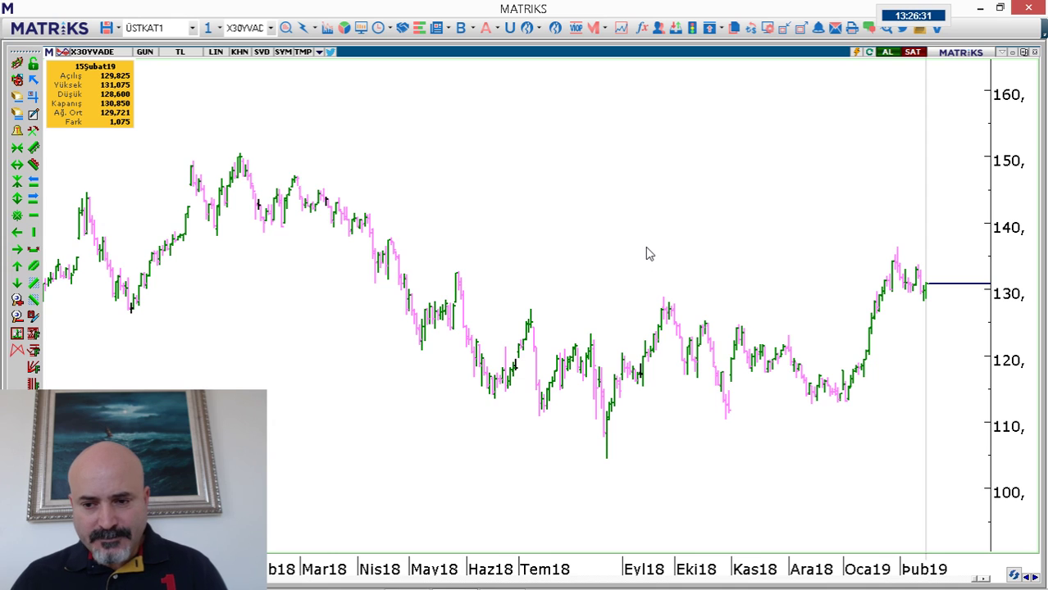
scroll(646, 248, "up", 2)
scroll(646, 249, "up", 3)
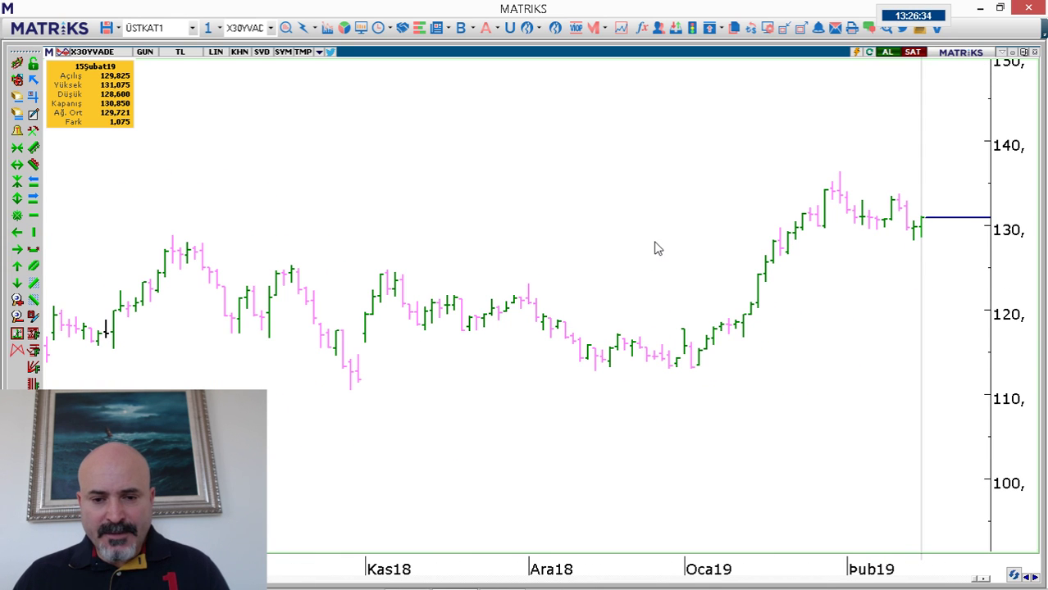
scroll(676, 235, "up", 2)
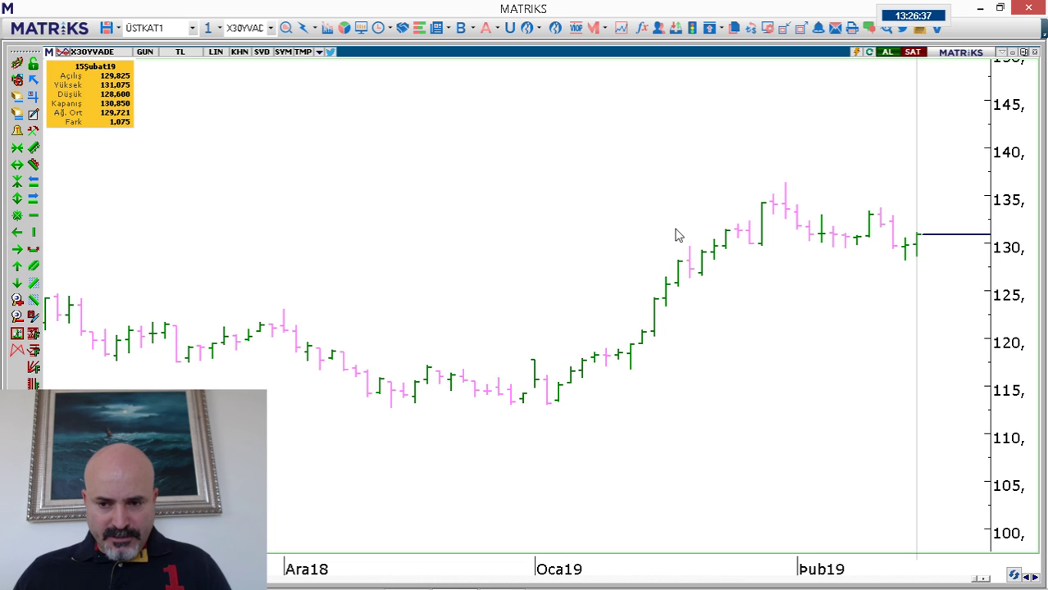
left_click(816, 201)
left_click_drag(801, 197, 525, 188)
Switch to the HR_DD workbook in Excel and set the symbol in cell B2 to X30YVADE.
key("alt+Tab")
scroll(602, 464, "up", 4)
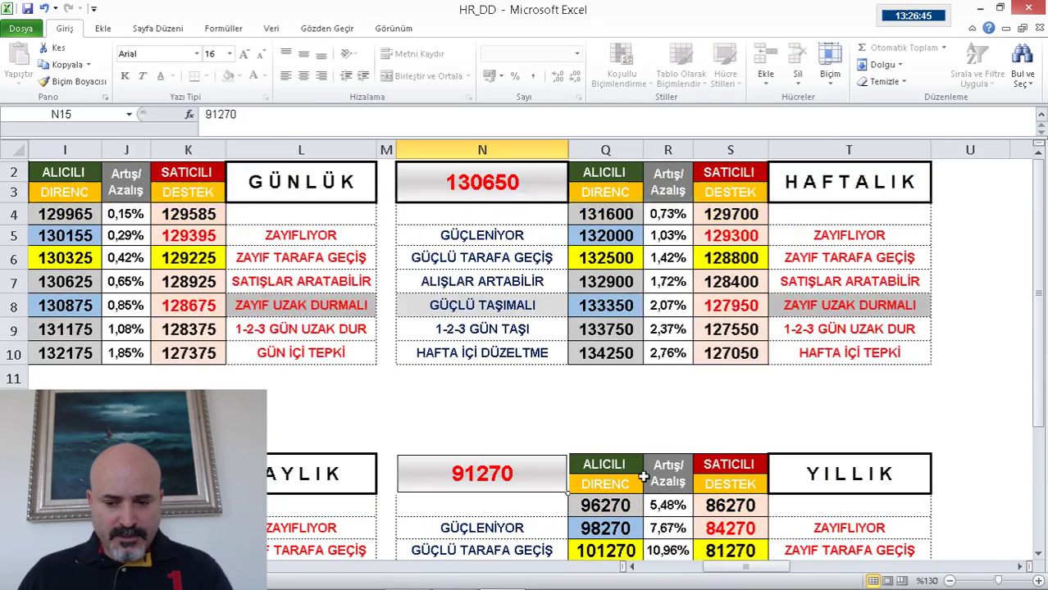
left_click(639, 566)
left_click(173, 185)
left_click(226, 175)
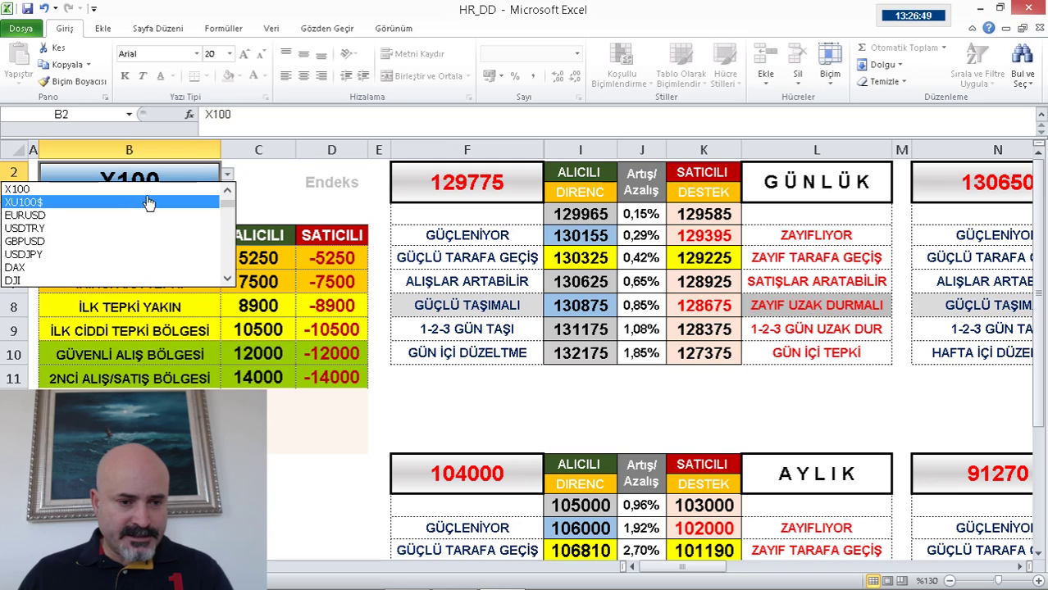
left_click(227, 190)
left_click(174, 191)
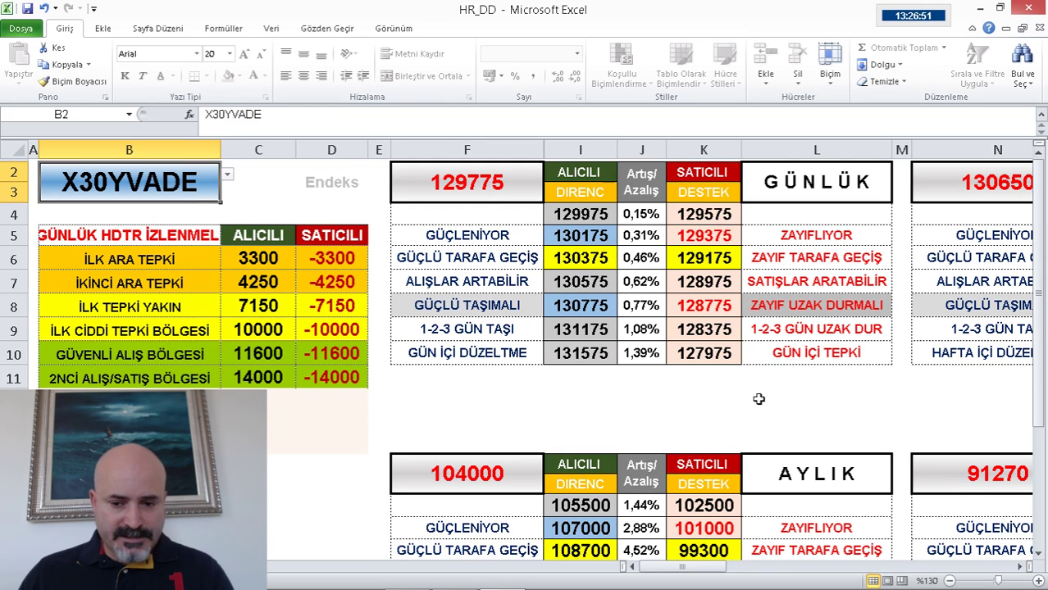
Set the base value of the yearly (YILLIK) table in cell N15 to 114225.
scroll(918, 404, "down", 3)
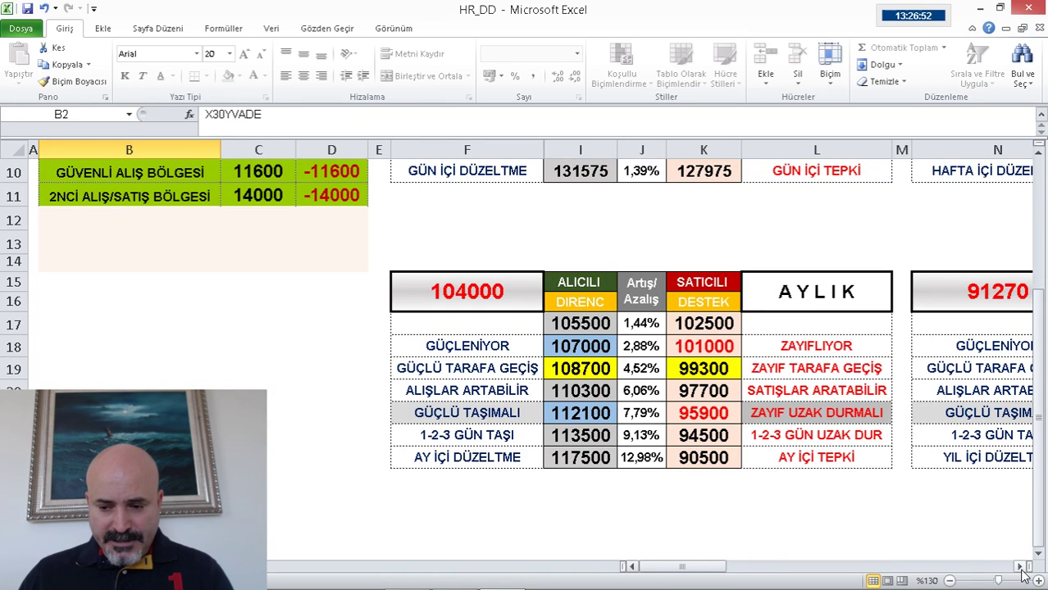
scroll(1023, 574, "right", 5)
left_click(672, 287)
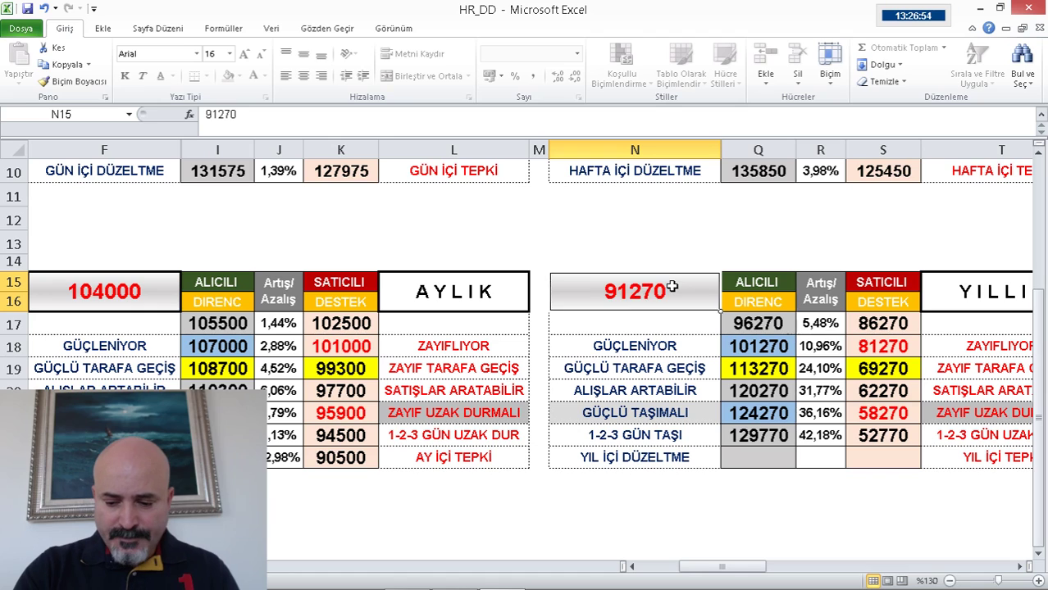
type("114225")
key("Return")
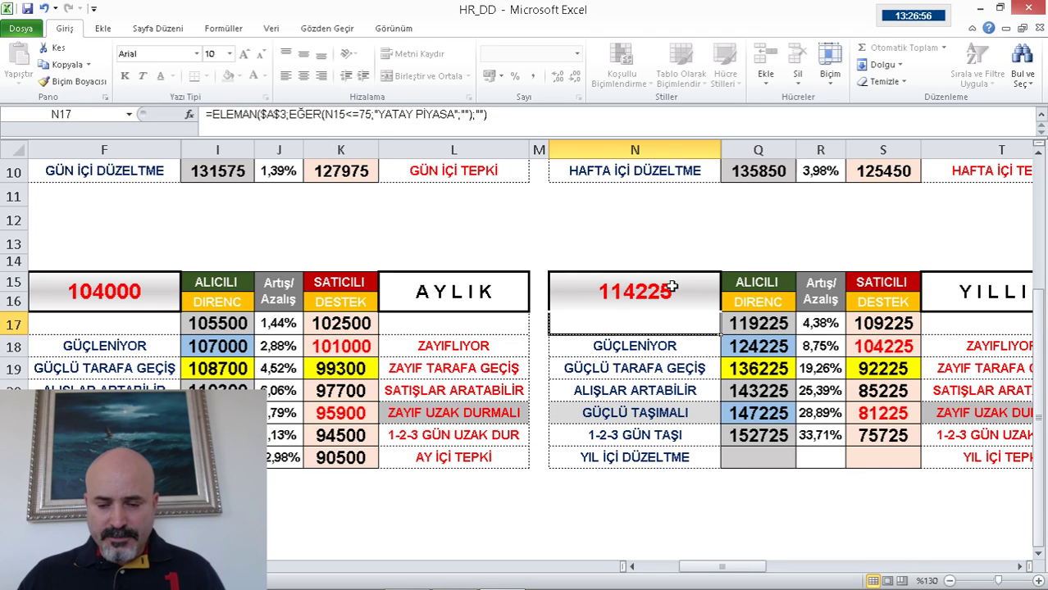
Compare the yearly resistance and support levels with the 2019 price moves on the X30YVADE chart in MATRIKS.
left_click(752, 369)
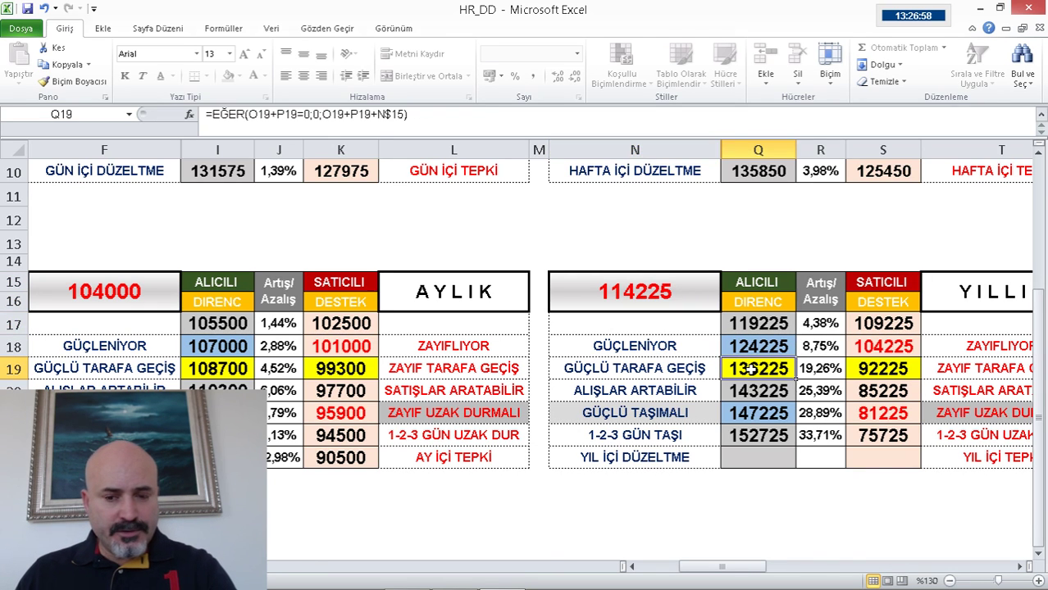
key("alt+Tab")
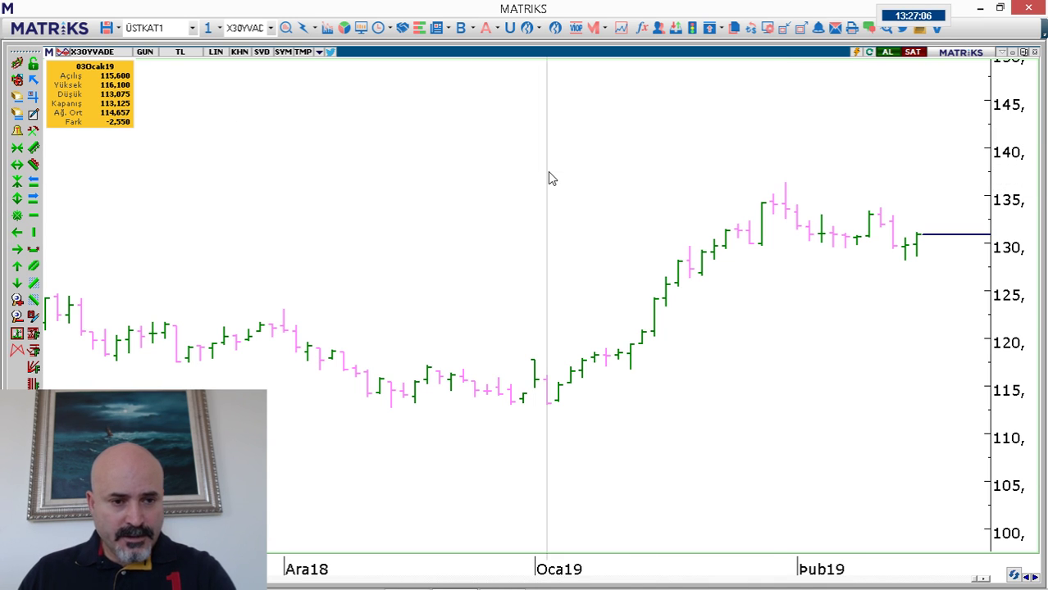
key("alt+Tab")
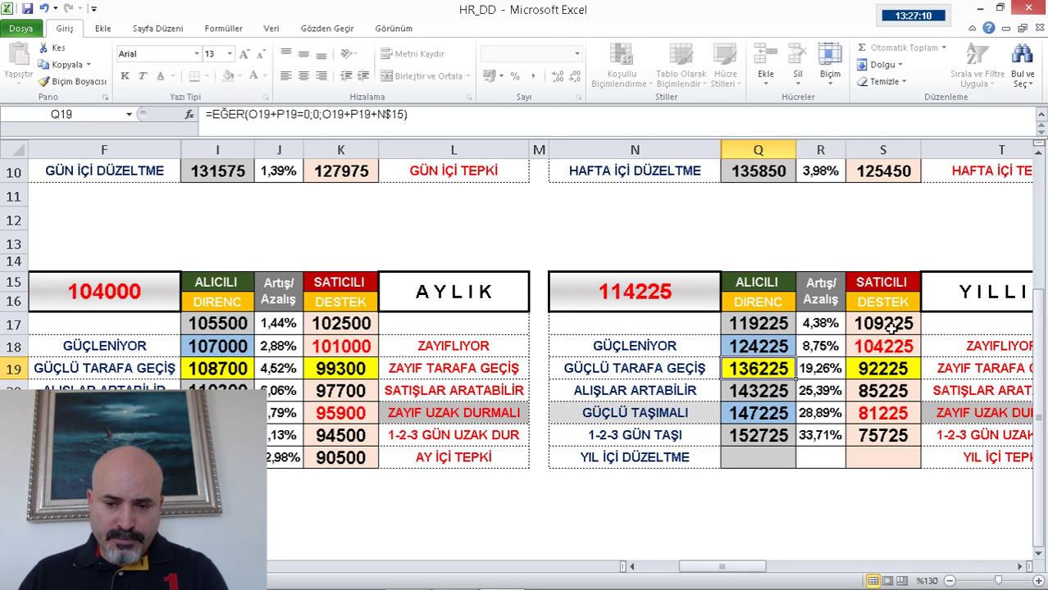
left_click(743, 348)
left_click(754, 324)
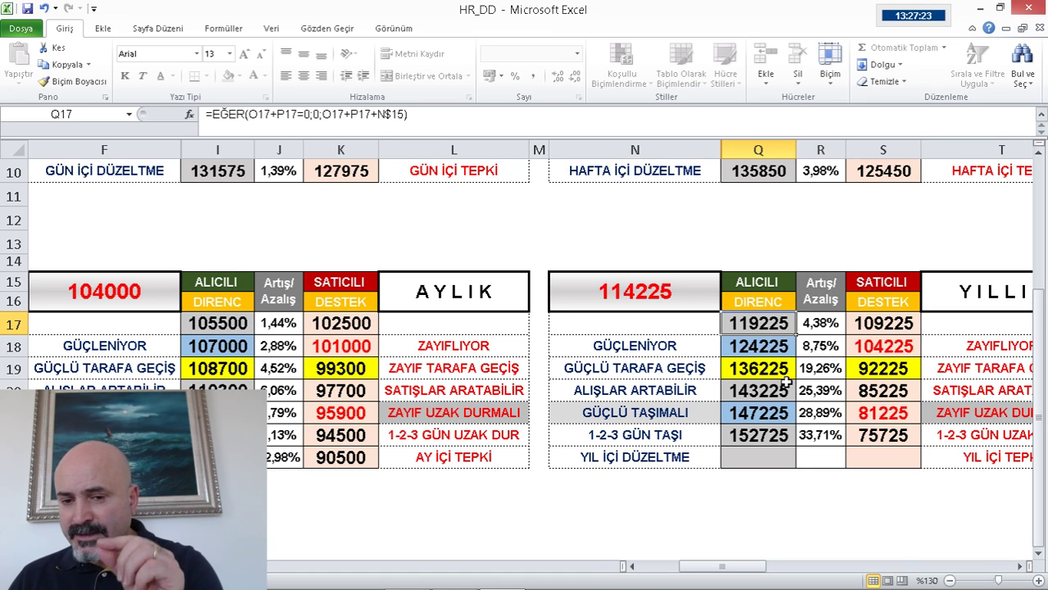
left_click(1021, 567)
left_click(1021, 566)
scroll(779, 369, "down", 1)
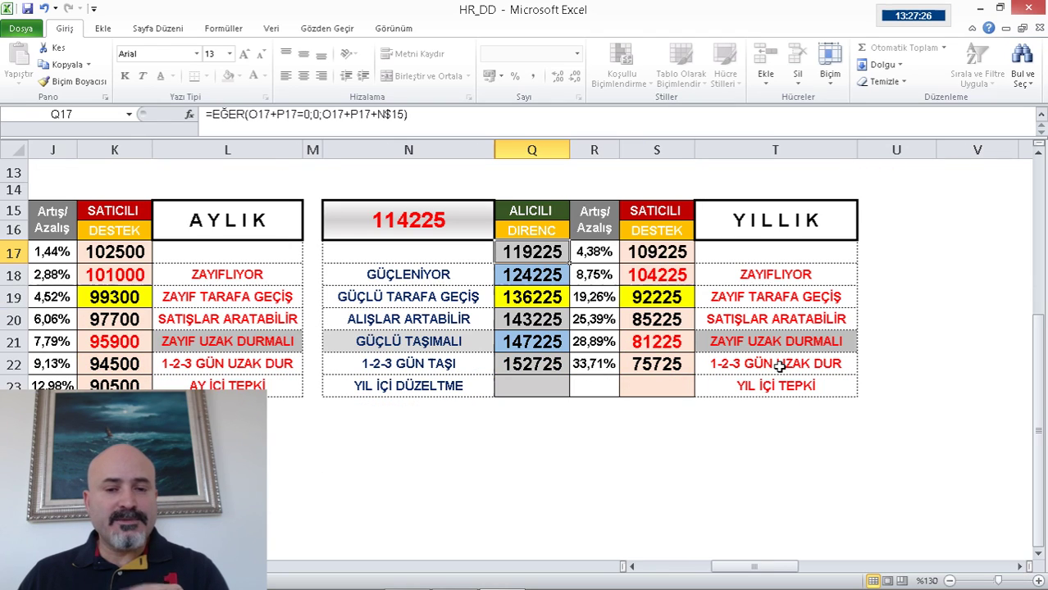
scroll(779, 366, "down", 1)
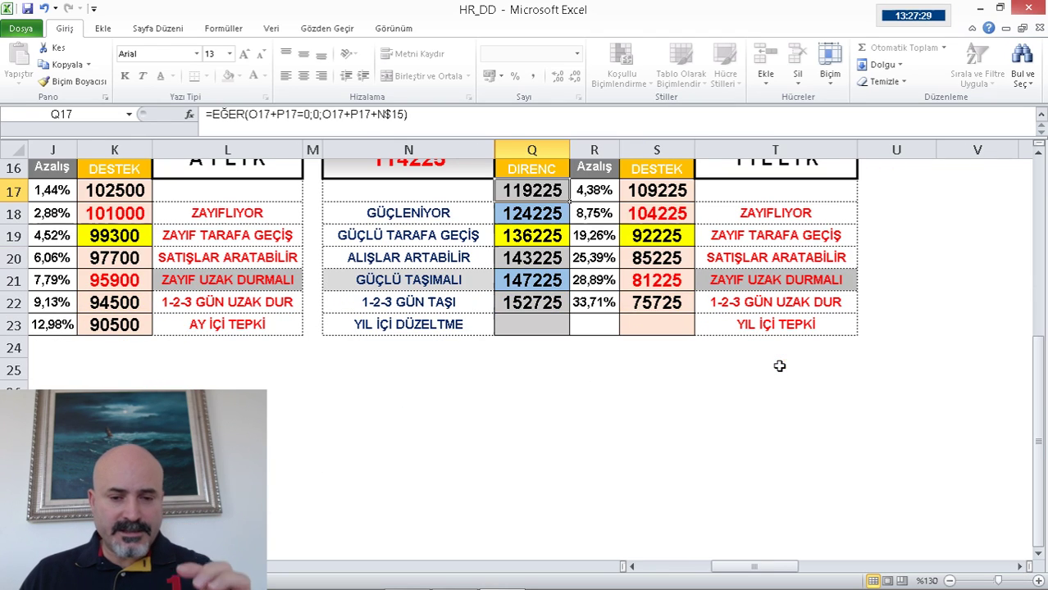
left_click_drag(777, 568, 690, 568)
left_click(454, 574)
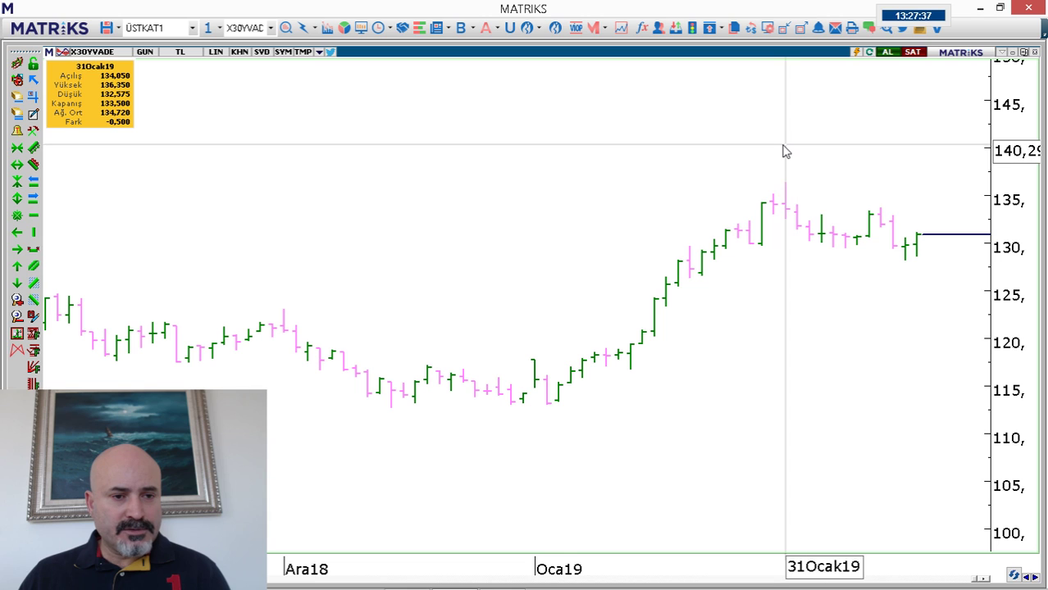
Set the monthly (AYLIK) base value in F15 to 113550 in Excel and check the levels against the MATRIKS chart.
key("alt+Tab")
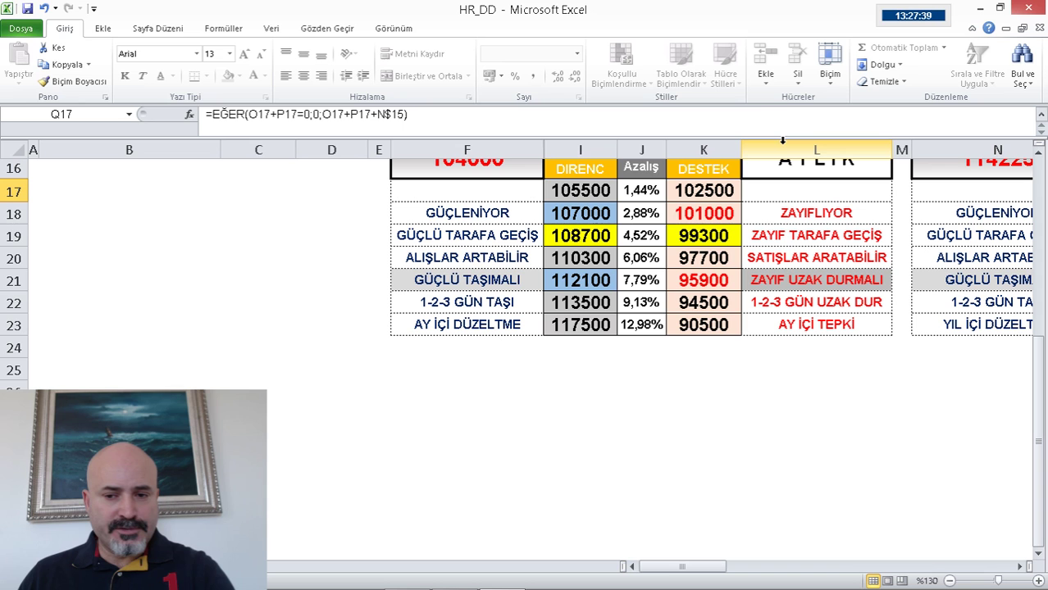
left_click(495, 170)
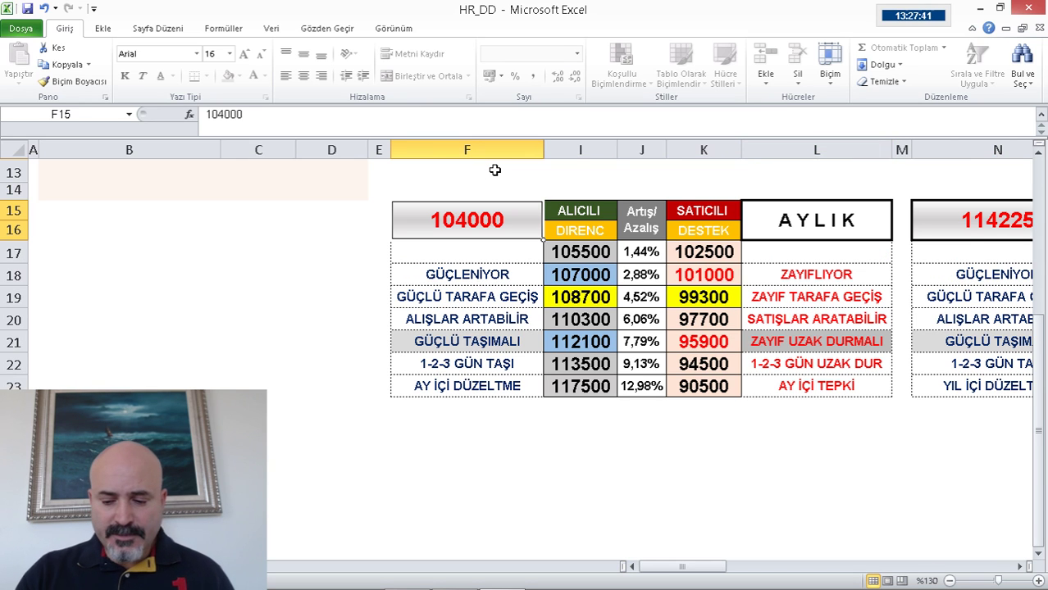
type("113550")
key("Return")
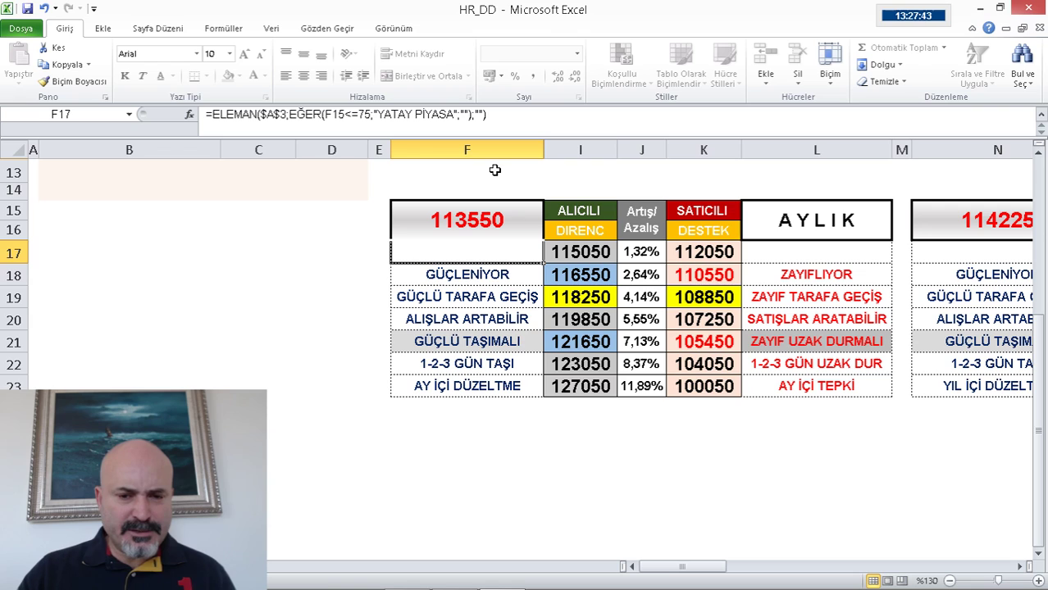
left_click(583, 392)
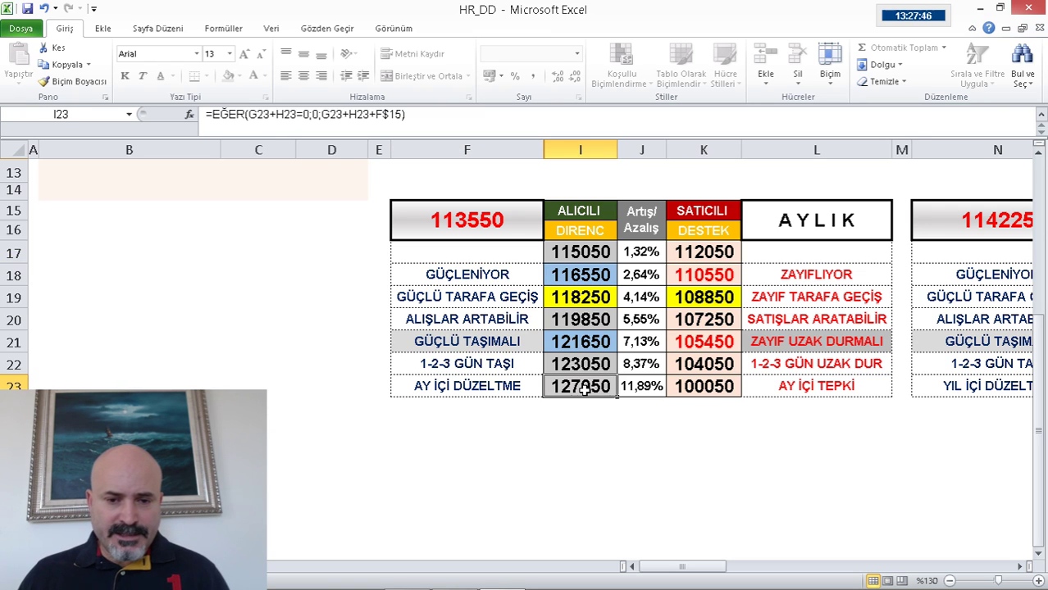
left_click(456, 575)
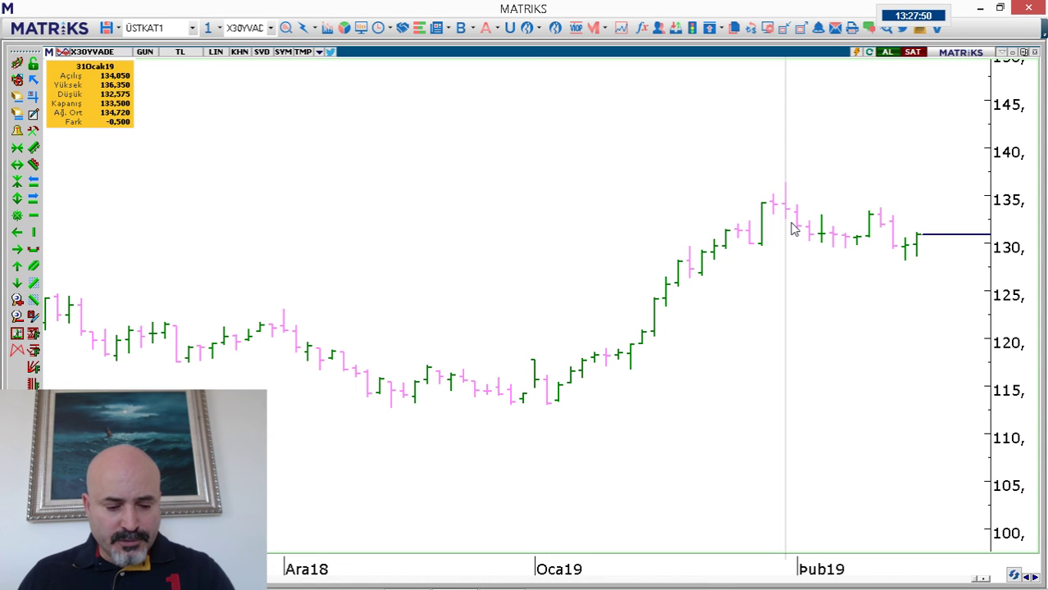
Return to Excel and set the monthly (AYLIK) base value in cell F15 to 133500.
key("alt+Tab")
left_click(493, 213)
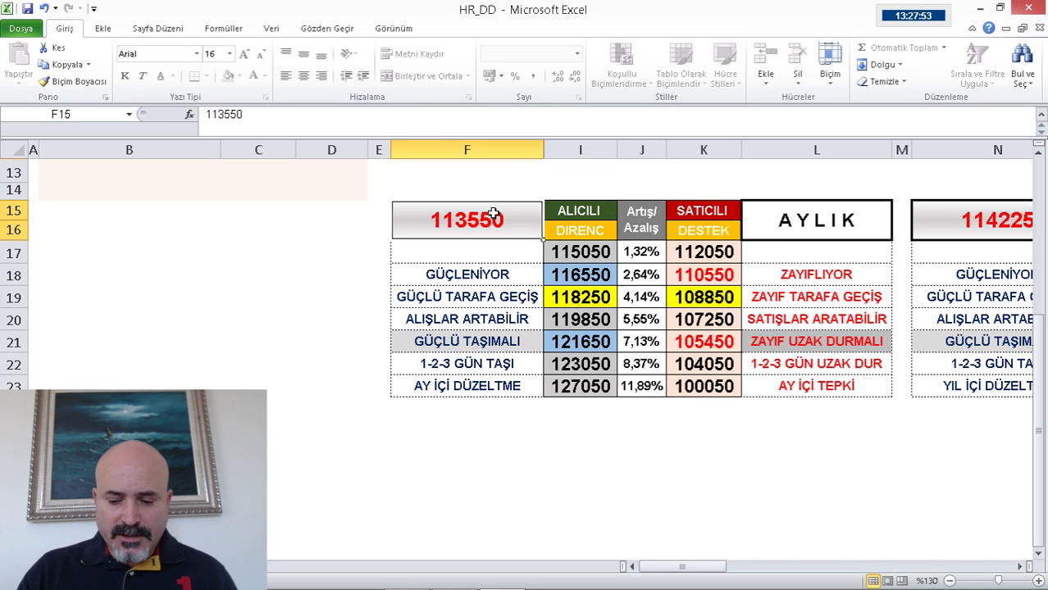
type("13350")
key("Return")
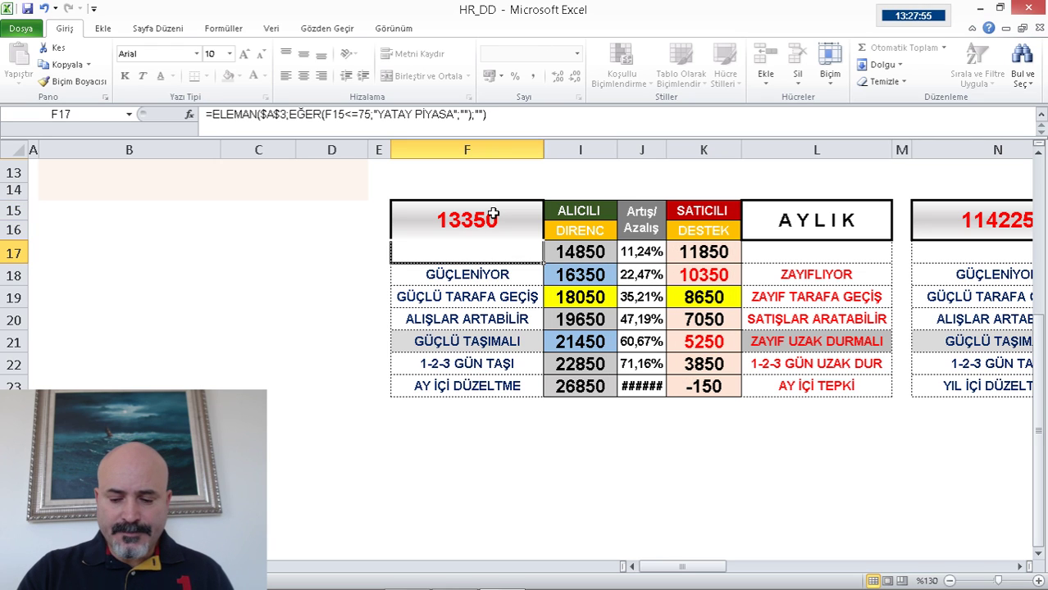
left_click(492, 213)
type("133500")
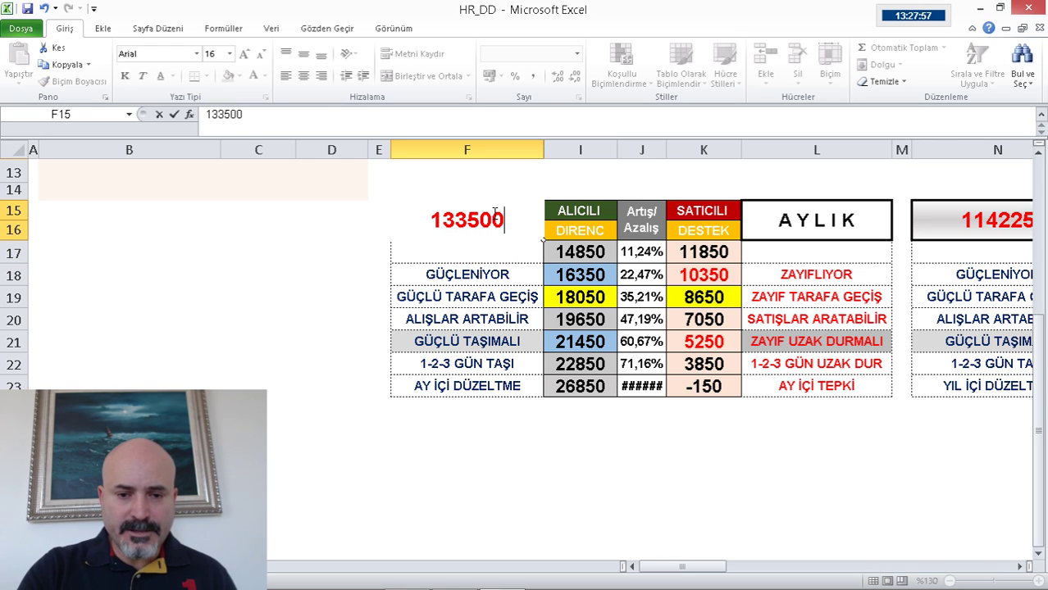
key("Return")
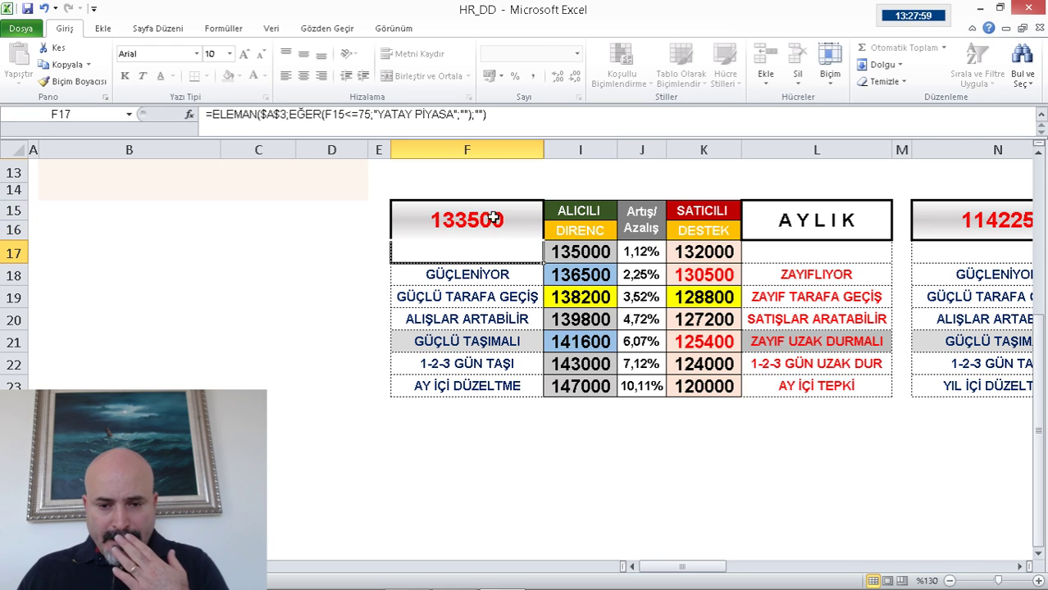
Compare the monthly resistance and support levels with the February 2019 bars on the X30YVADE chart in MATRIKS.
left_click(585, 256)
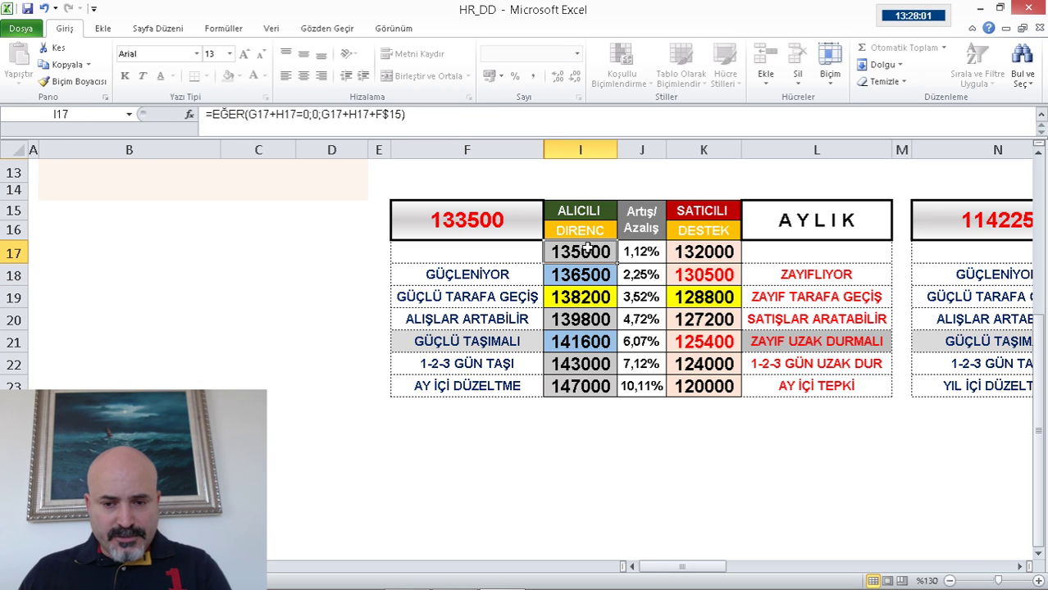
left_click(710, 271)
left_click(707, 292)
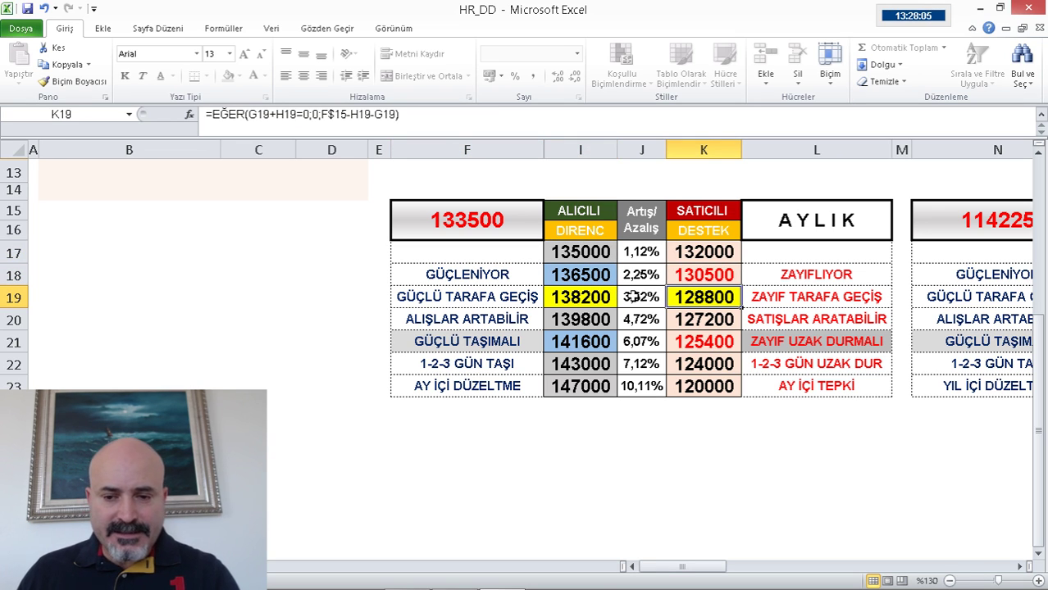
key("alt+Tab")
left_click(894, 267)
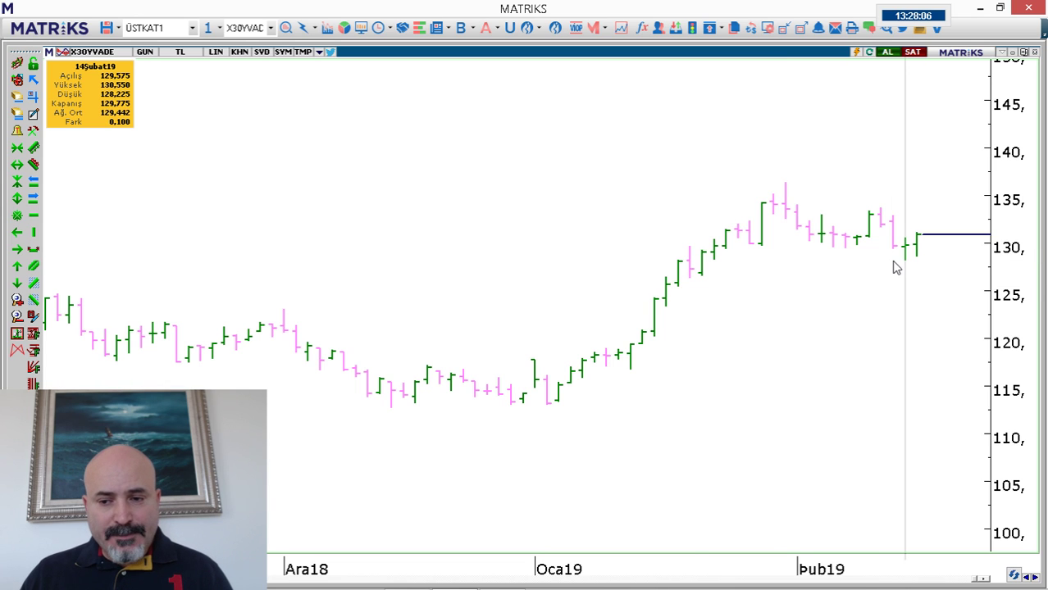
scroll(893, 266, "up", 3)
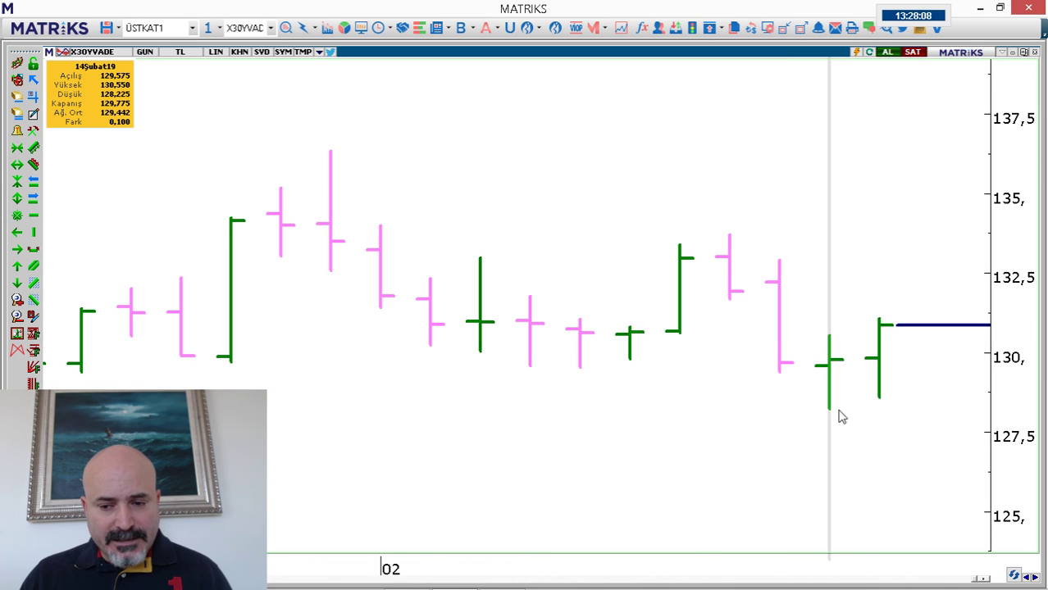
left_click(880, 286)
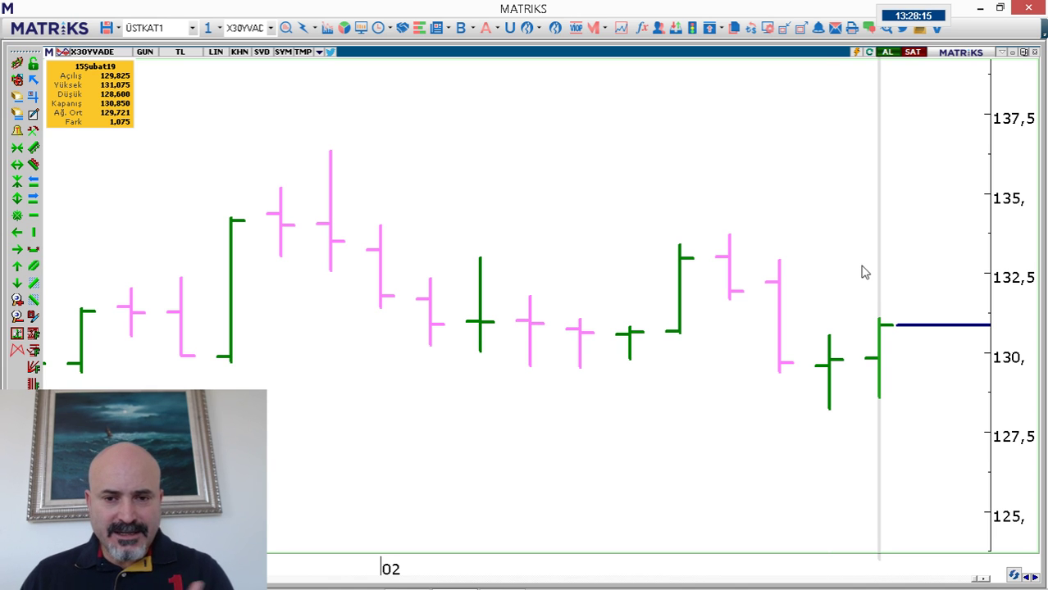
scroll(863, 273, "down", 2)
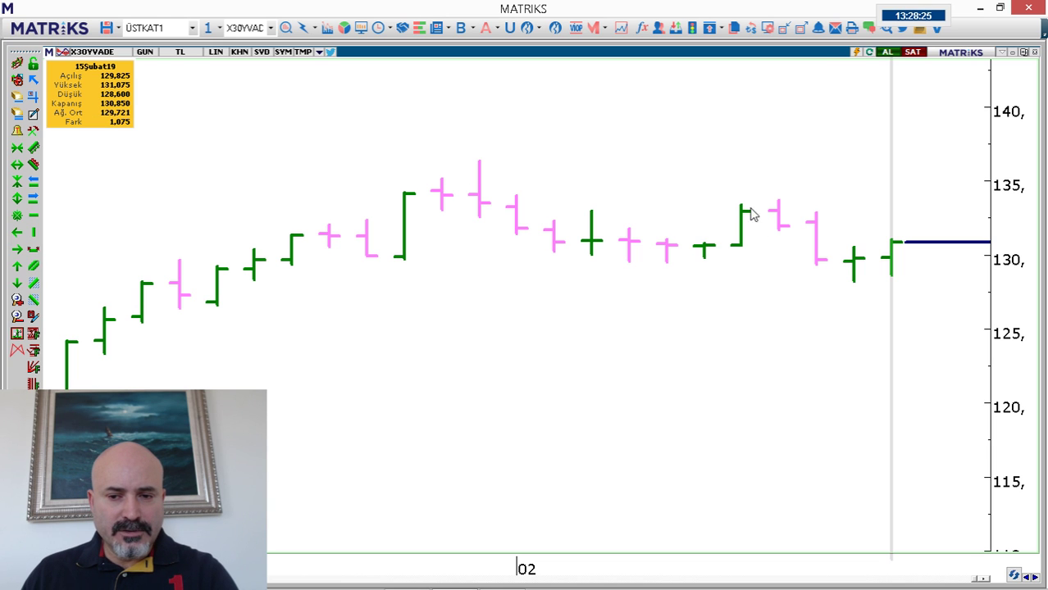
key("alt+Tab")
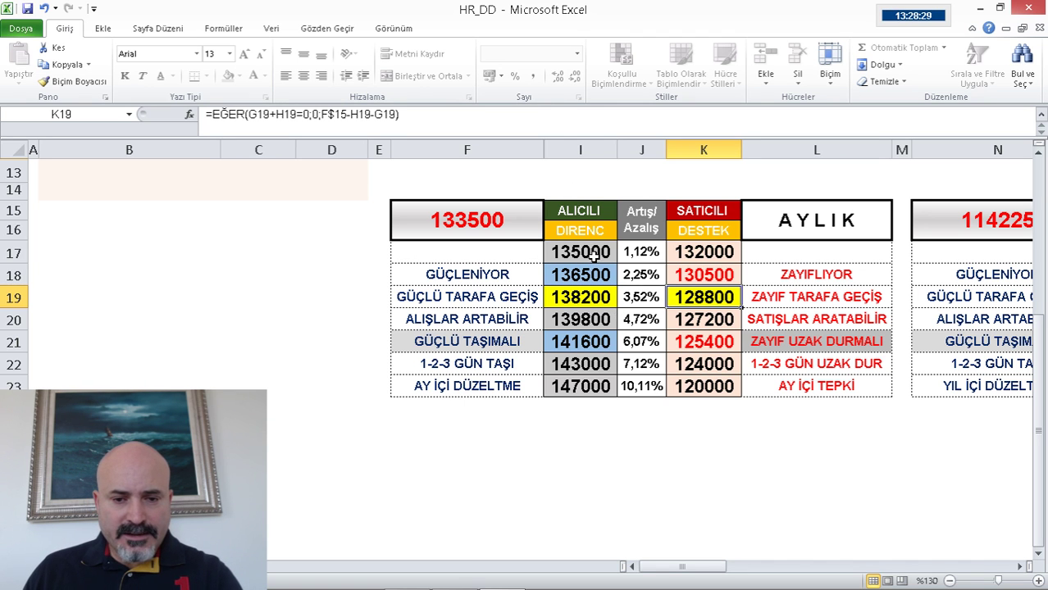
left_click(708, 252)
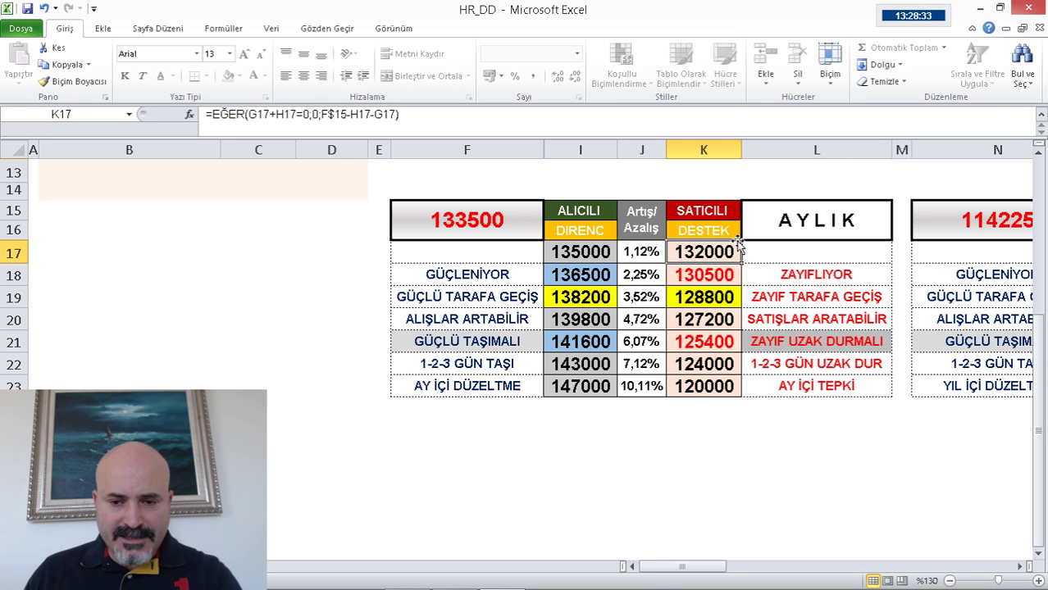